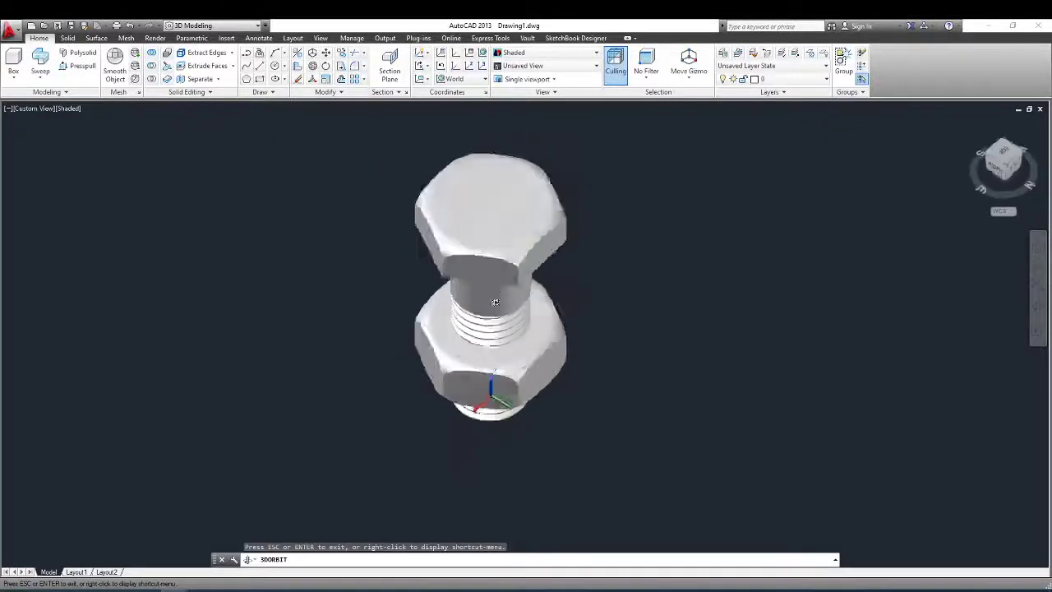
# - End the orbit and bring up the Select template dialog for a new drawing
pyautogui.rightClick(593, 239)
pyautogui.click(612, 244)
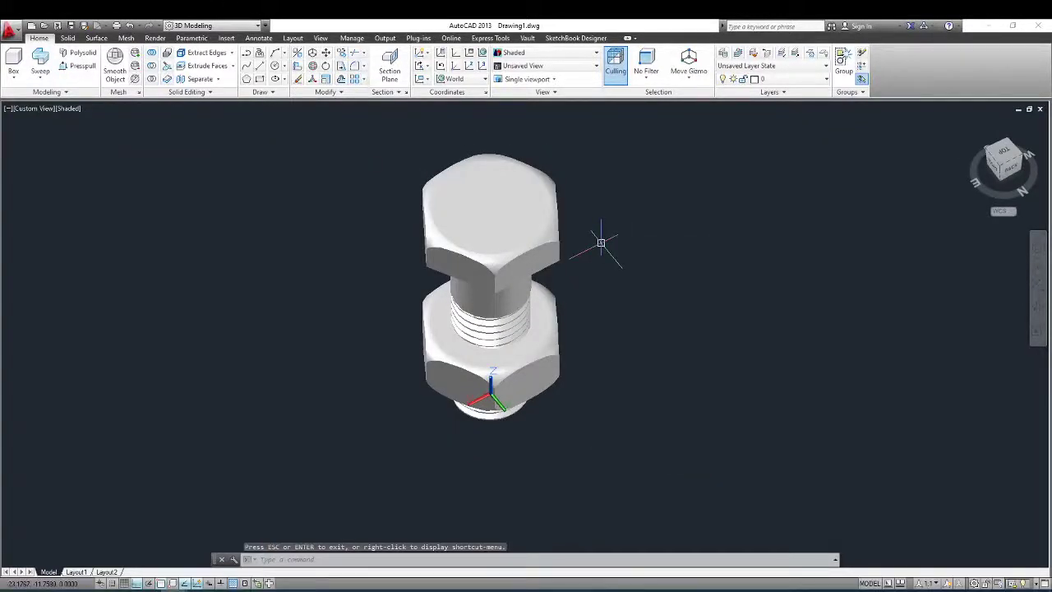
pyautogui.hotkey('ctrl', 'n')
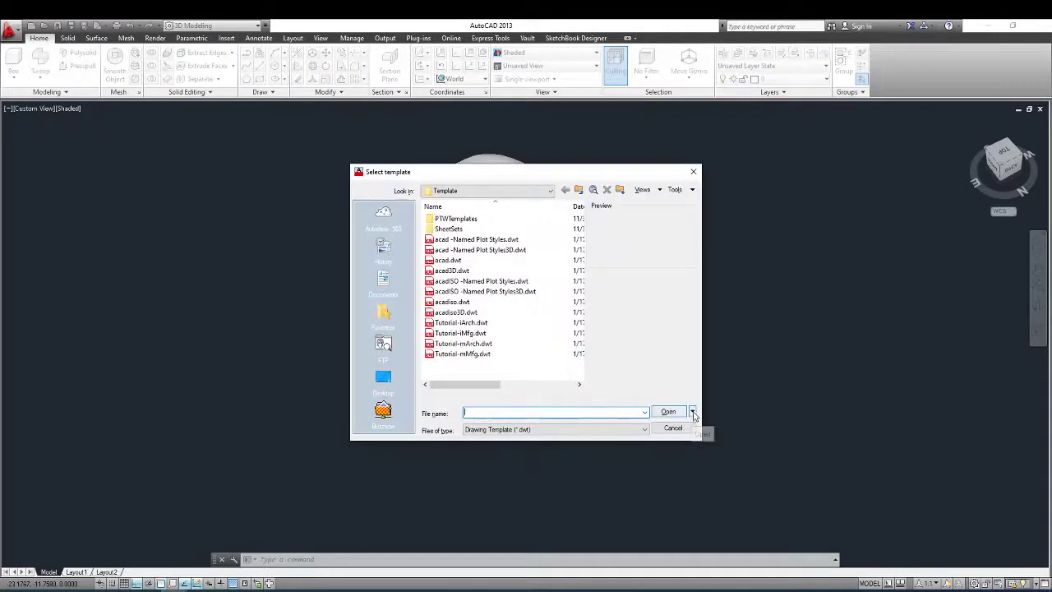
# - Create a new drawing using Open with no Template - Metric
pyautogui.click(693, 412)
pyautogui.click(702, 451)
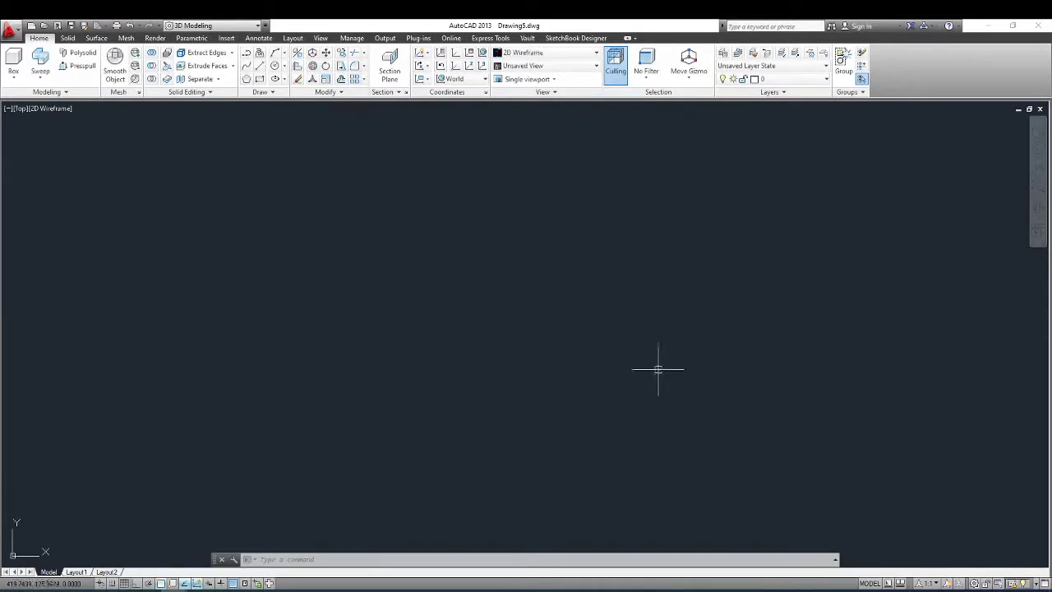
pyautogui.press('Escape')
pyautogui.press('Escape')
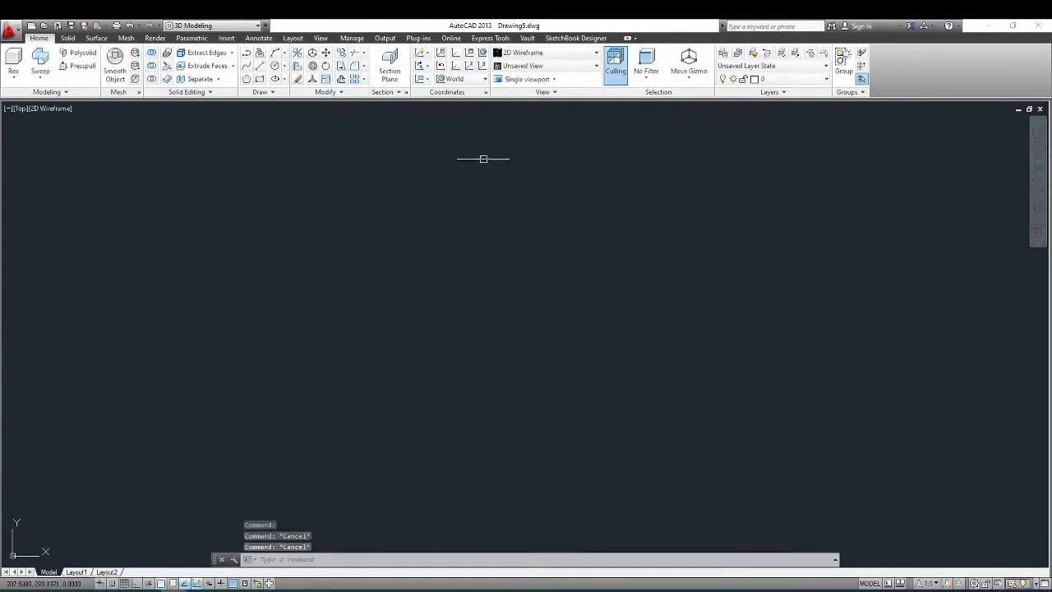
pyautogui.press('Escape')
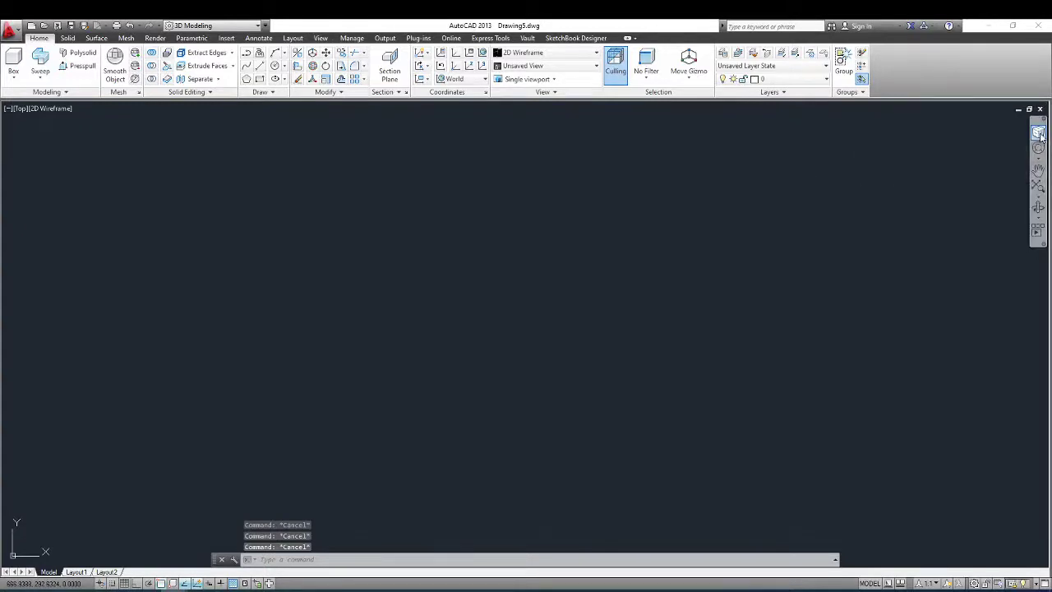
# - Show the ViewCube, switch to SE Isometric, and launch Helix
pyautogui.click(1038, 134)
pyautogui.click(1019, 173)
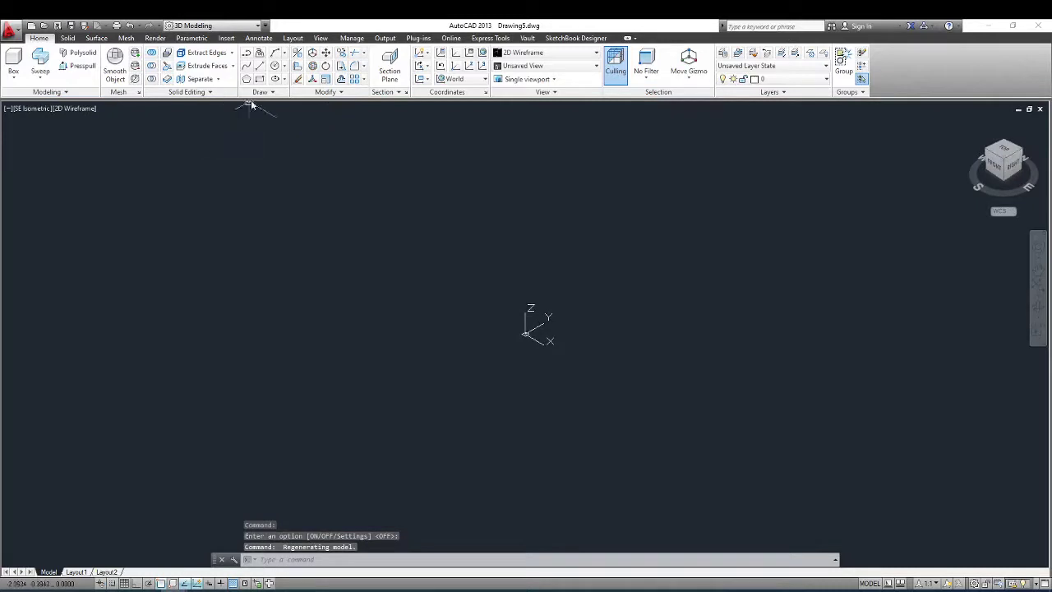
pyautogui.click(273, 93)
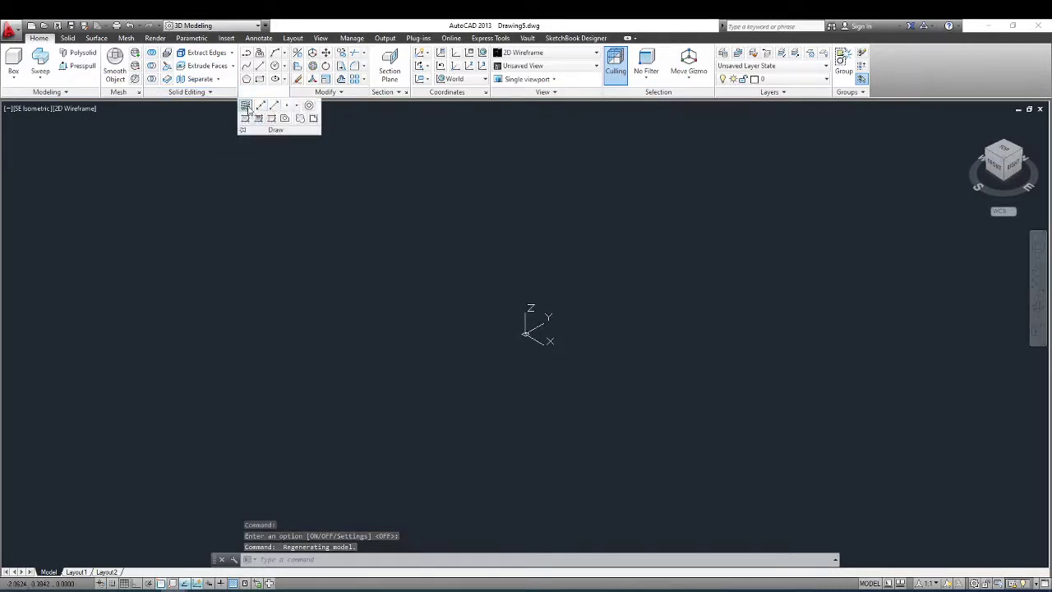
pyautogui.click(249, 110)
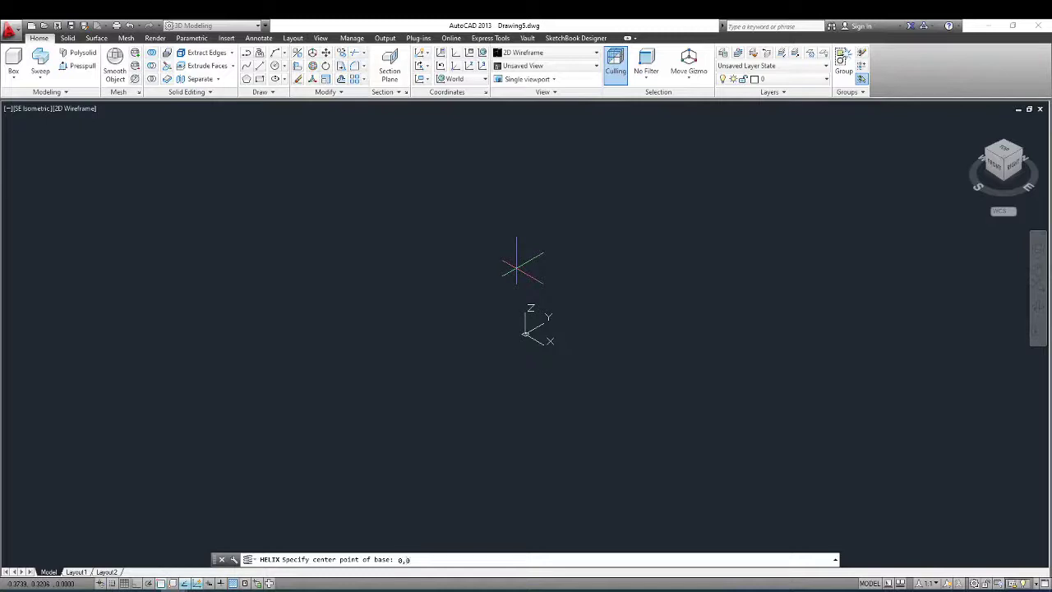
# - Draw a helix at 0,0 with radius 4, turn height 1.25 and 16 turns, then zoom extents
pyautogui.press('Return')
pyautogui.write('4')
pyautogui.press('Return')
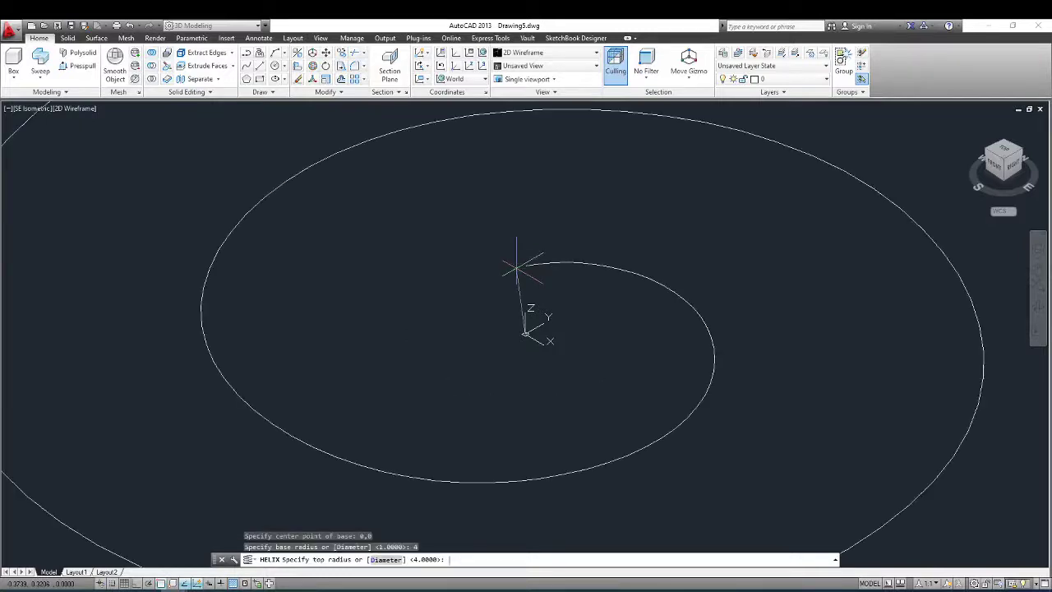
pyautogui.write('4')
pyautogui.press('Return')
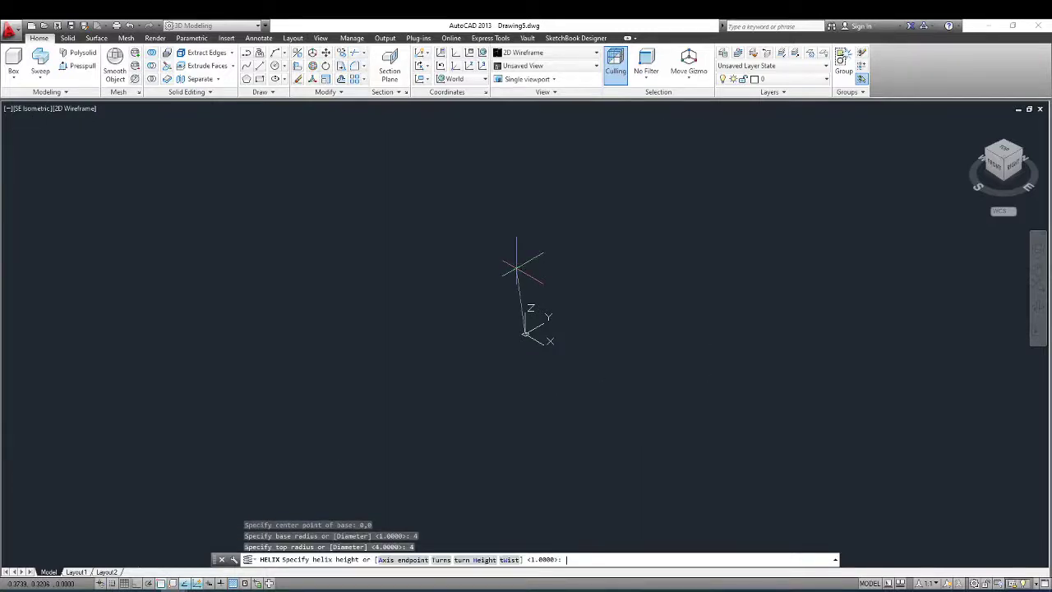
pyautogui.press('Return')
pyautogui.write('1.25')
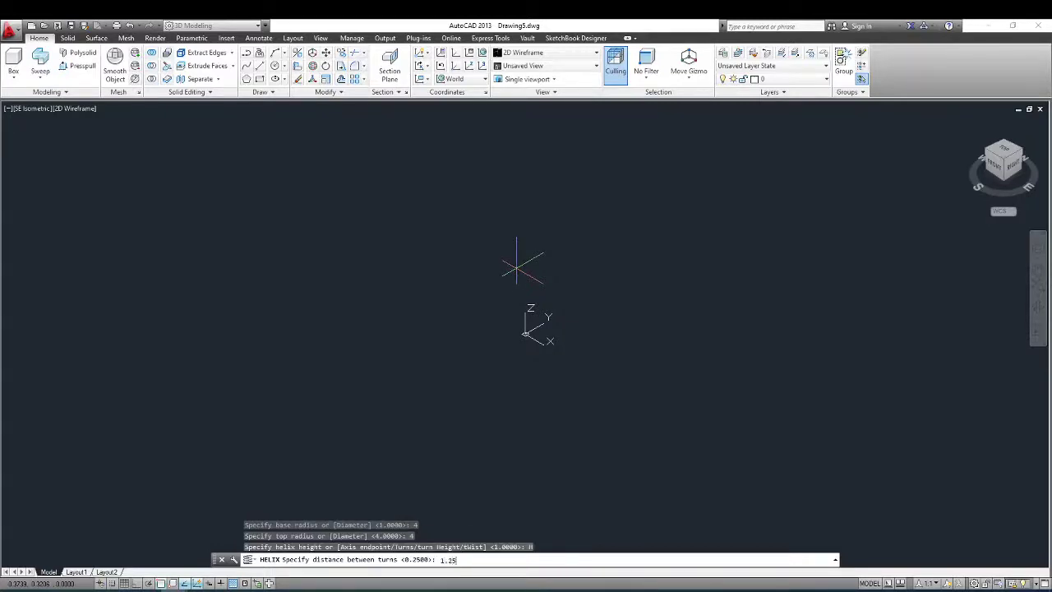
pyautogui.press('Return')
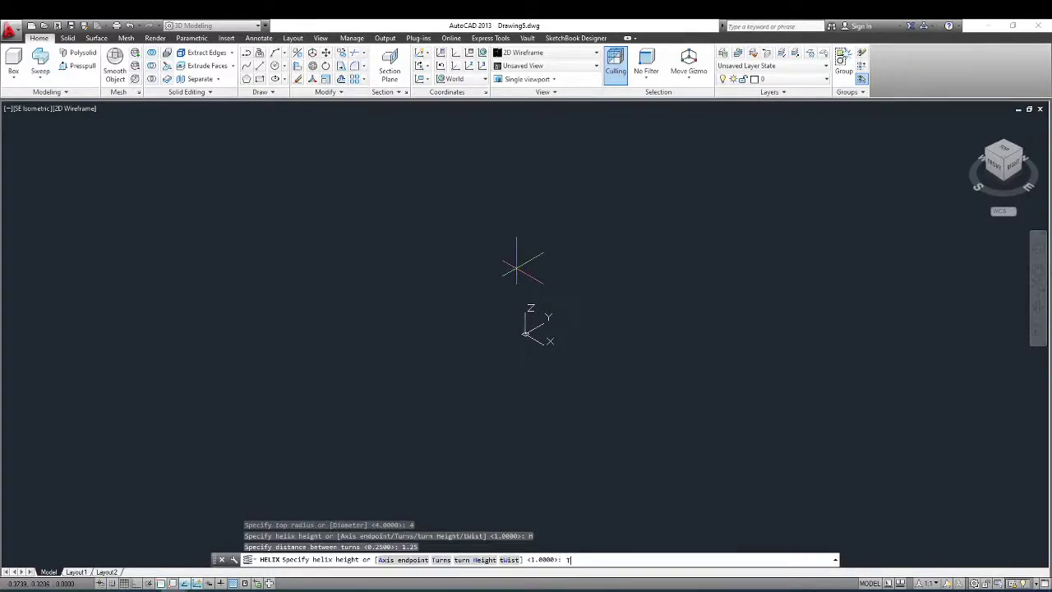
pyautogui.press('Return')
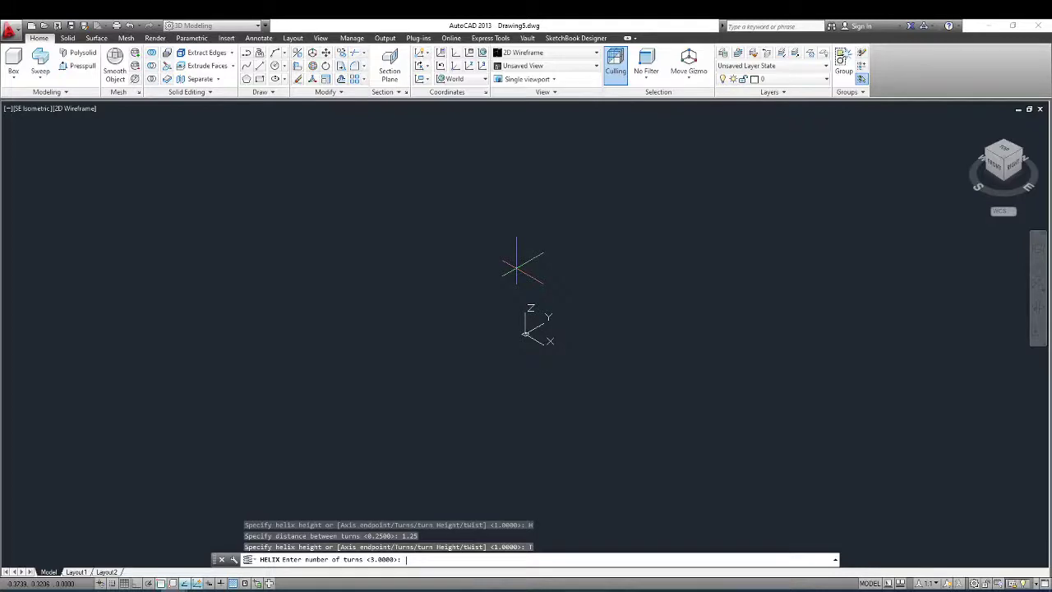
pyautogui.write('16')
pyautogui.press('Return')
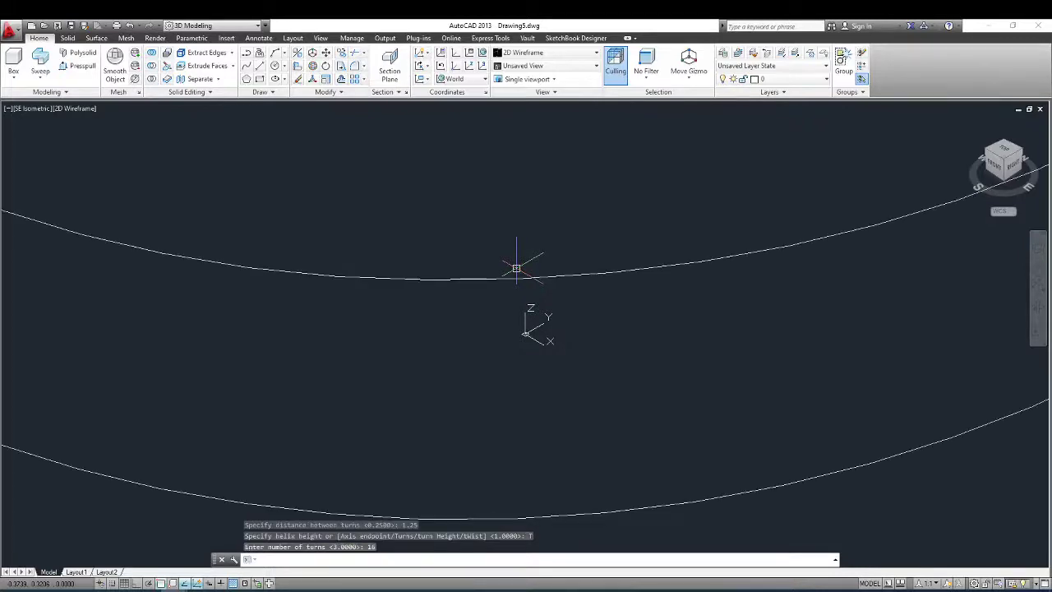
pyautogui.middleClick(516, 268)
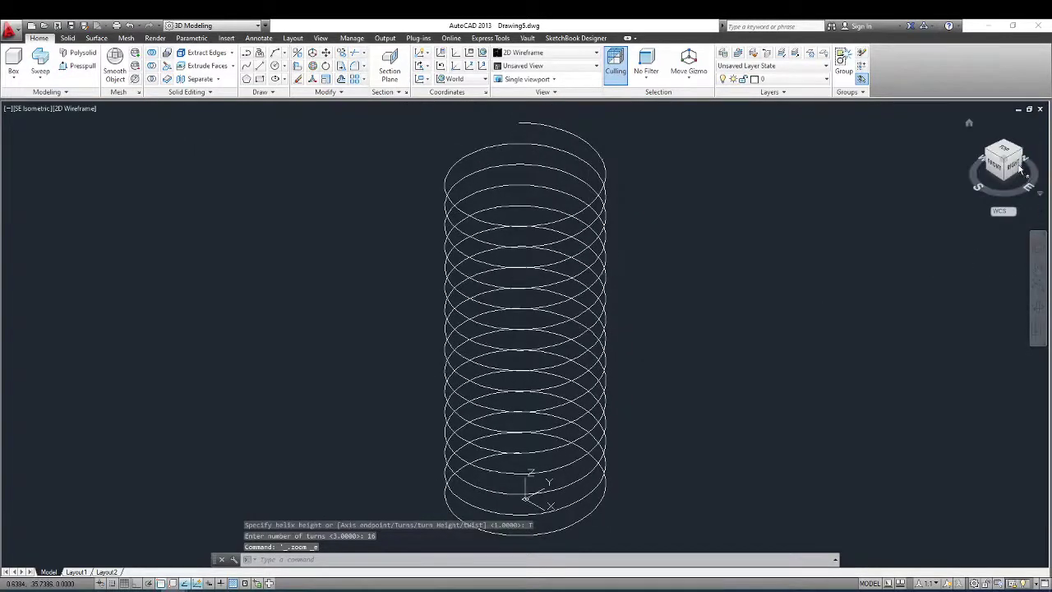
# - View the helix from the Right side and zoom to fit it
pyautogui.click(997, 167)
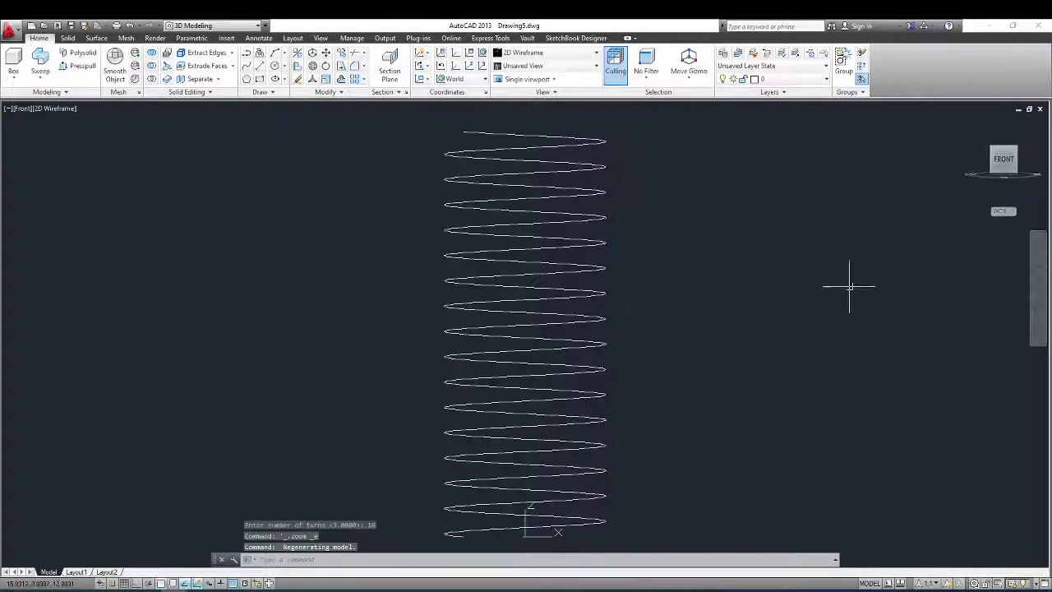
pyautogui.click(1024, 164)
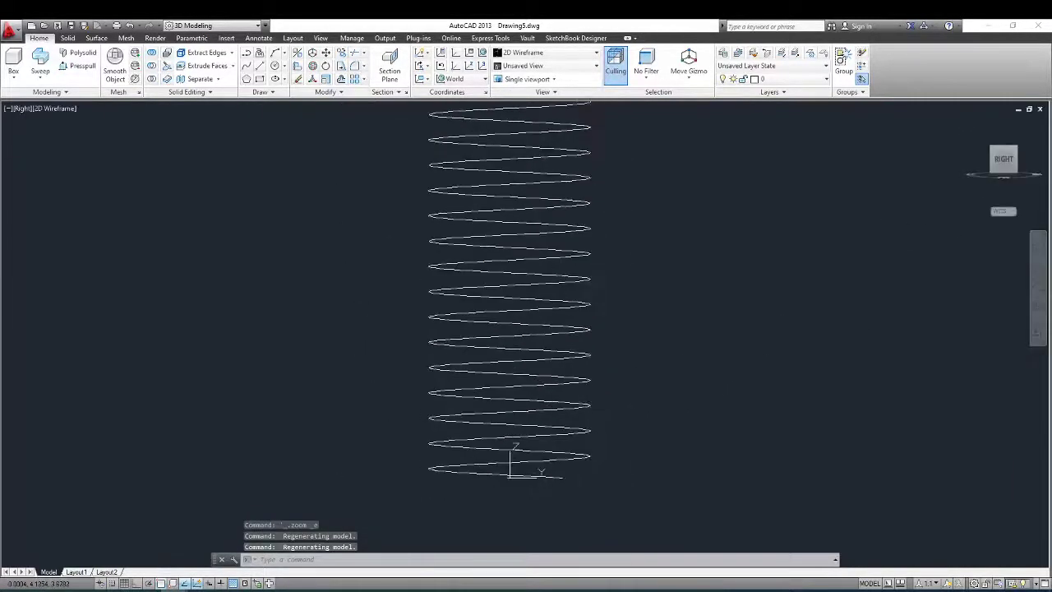
pyautogui.press('Escape')
pyautogui.middleClick(765, 233)
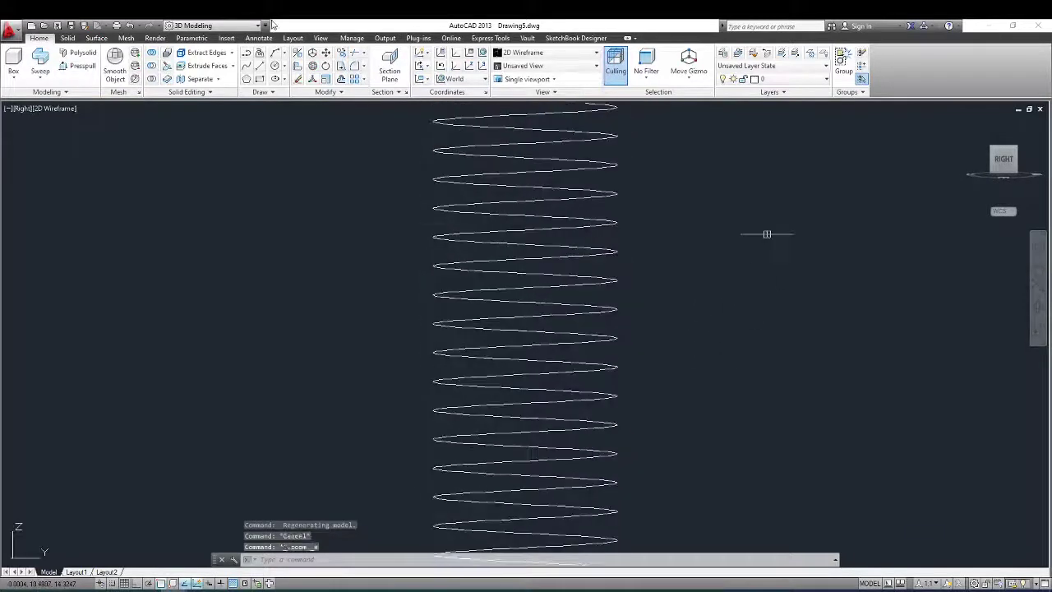
pyautogui.press('Escape')
pyautogui.press('Escape')
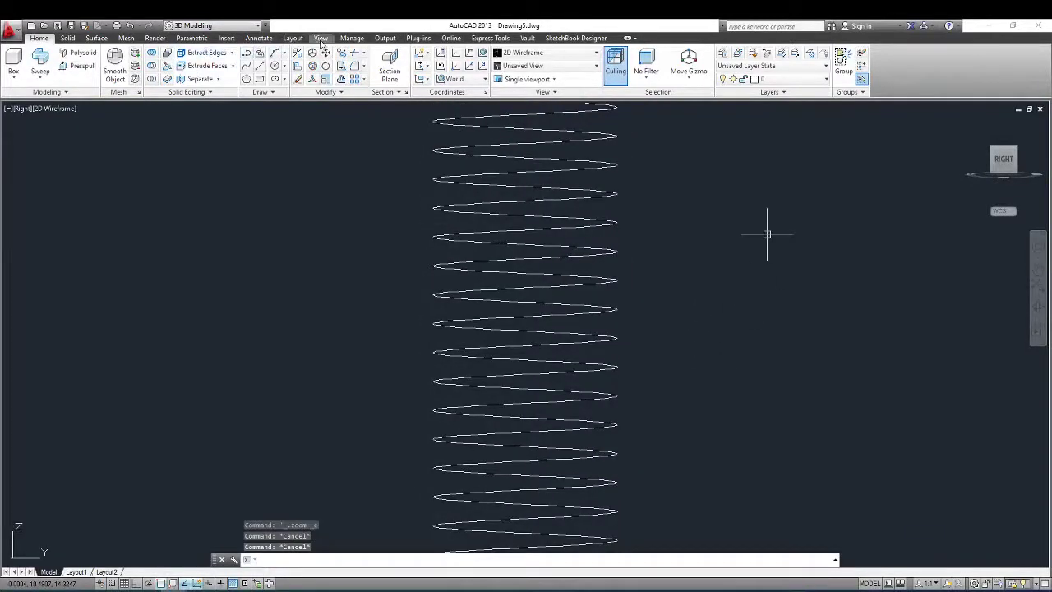
# - Align the UCS to the current view and pan the helix left
pyautogui.click(320, 38)
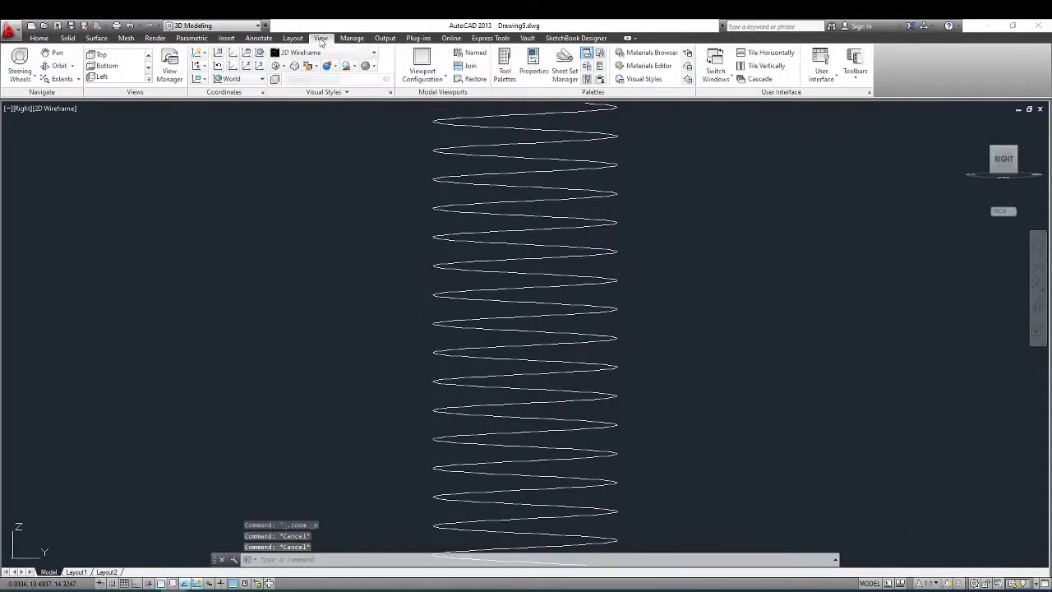
pyautogui.click(204, 78)
pyautogui.click(200, 98)
pyautogui.moveTo(688, 317); pyautogui.dragTo(547, 306, button='middle')
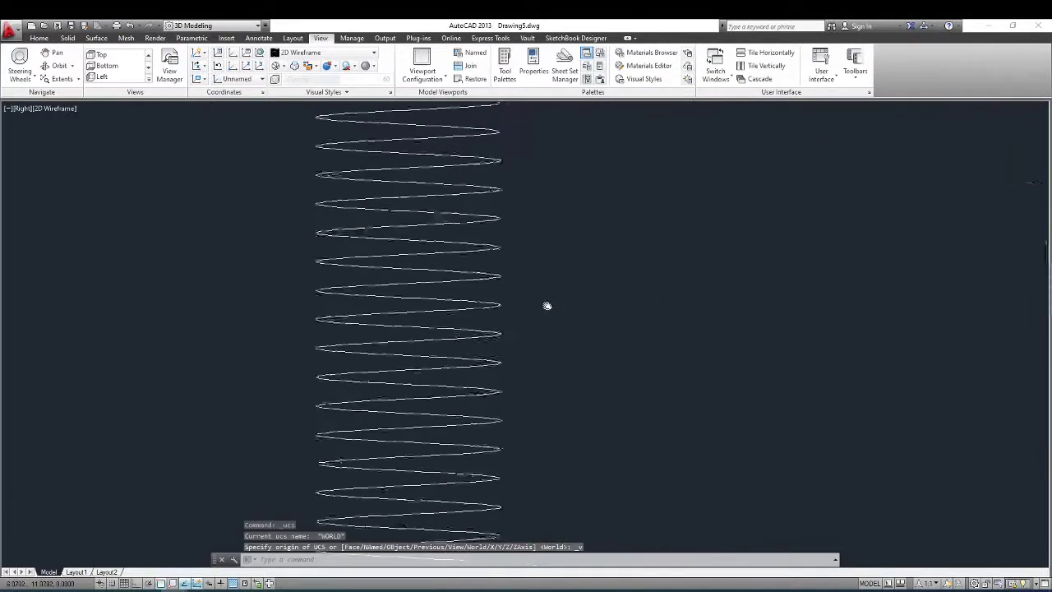
# - Draw a 0.15625-long line right of the helix with Ortho on
pyautogui.write('l')
pyautogui.press('Return')
pyautogui.click(599, 332)
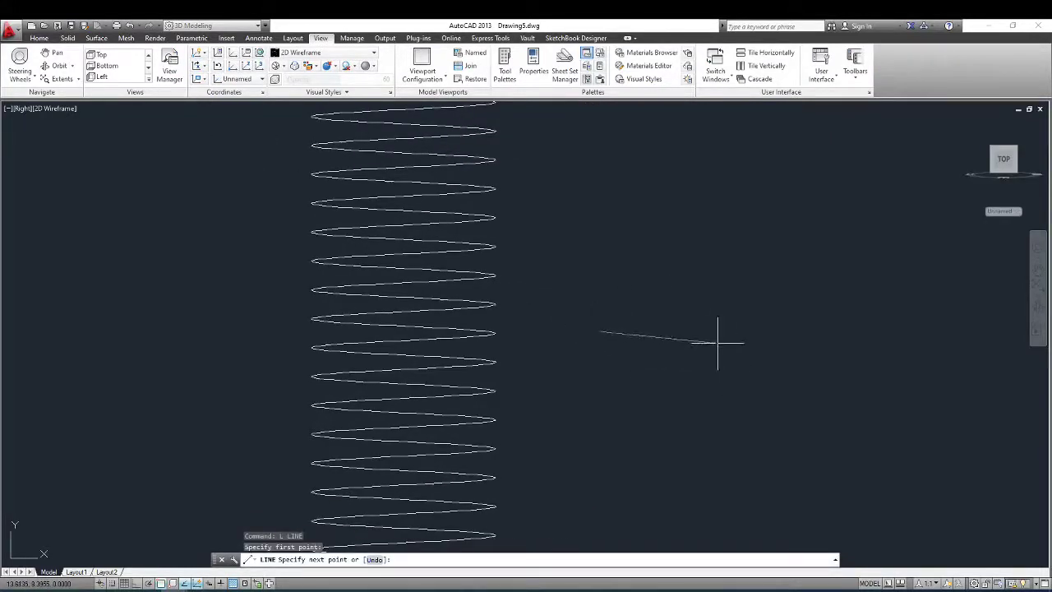
pyautogui.press('F8')
pyautogui.write('.15625')
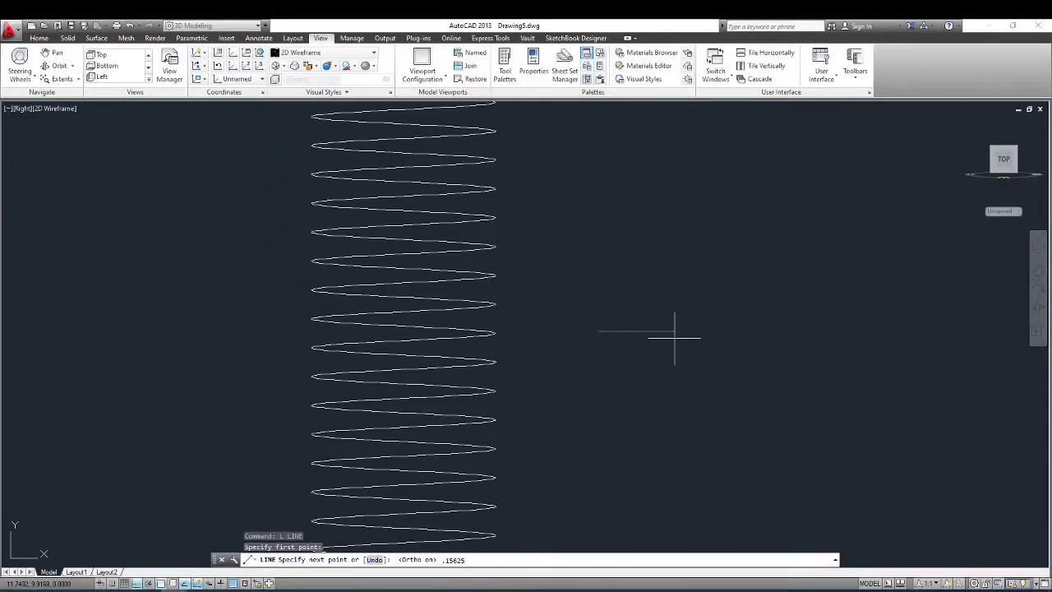
pyautogui.press('Return')
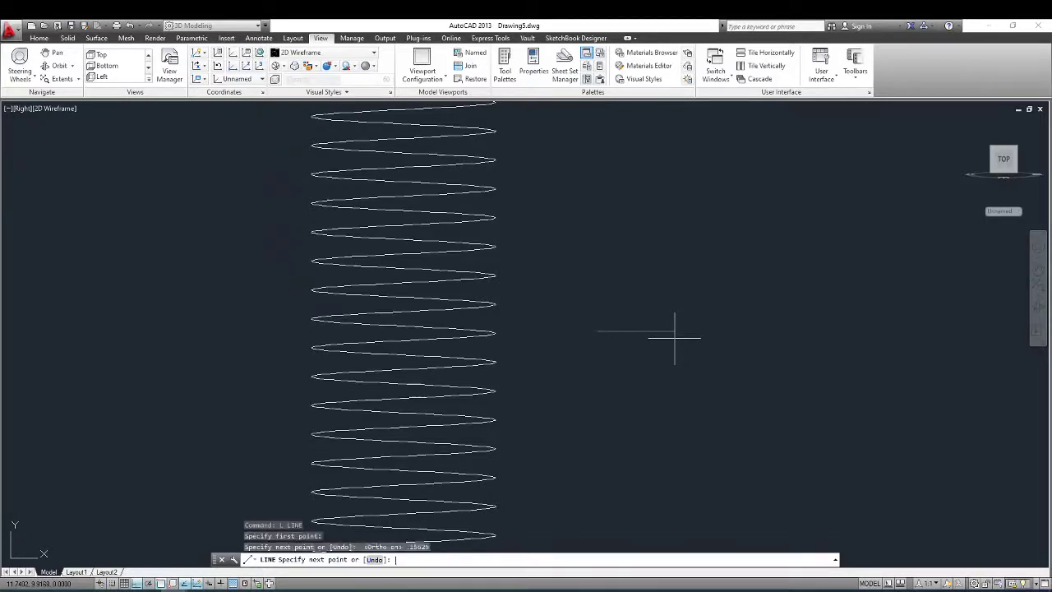
pyautogui.scroll(3, 657, 428)
pyautogui.scroll(2, 675, 370)
pyautogui.press('Return')
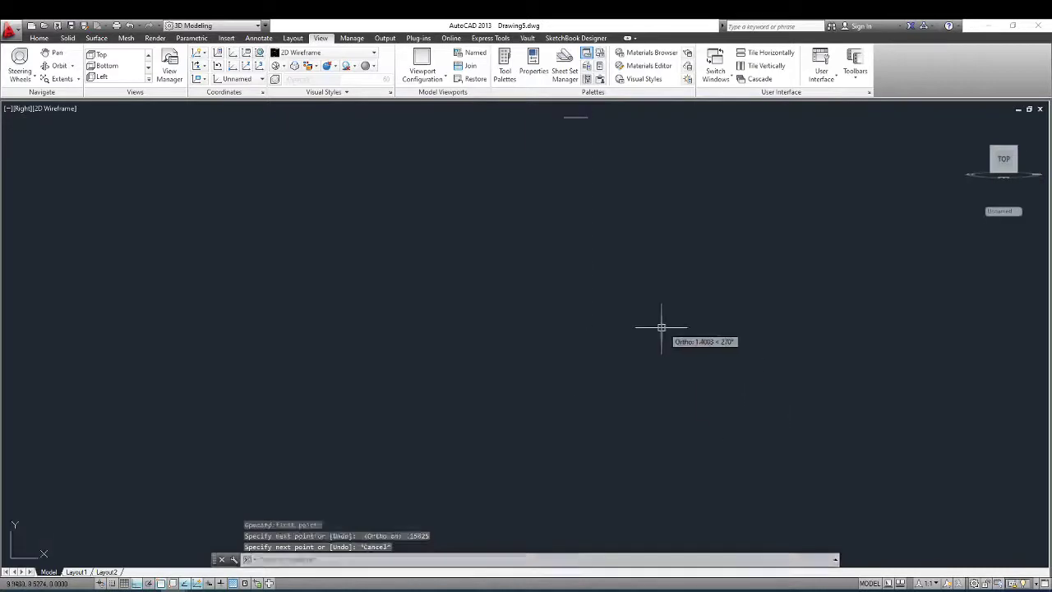
# - Draw the short horizontal top line of the profile
pyautogui.press('Return')
pyautogui.click(578, 117)
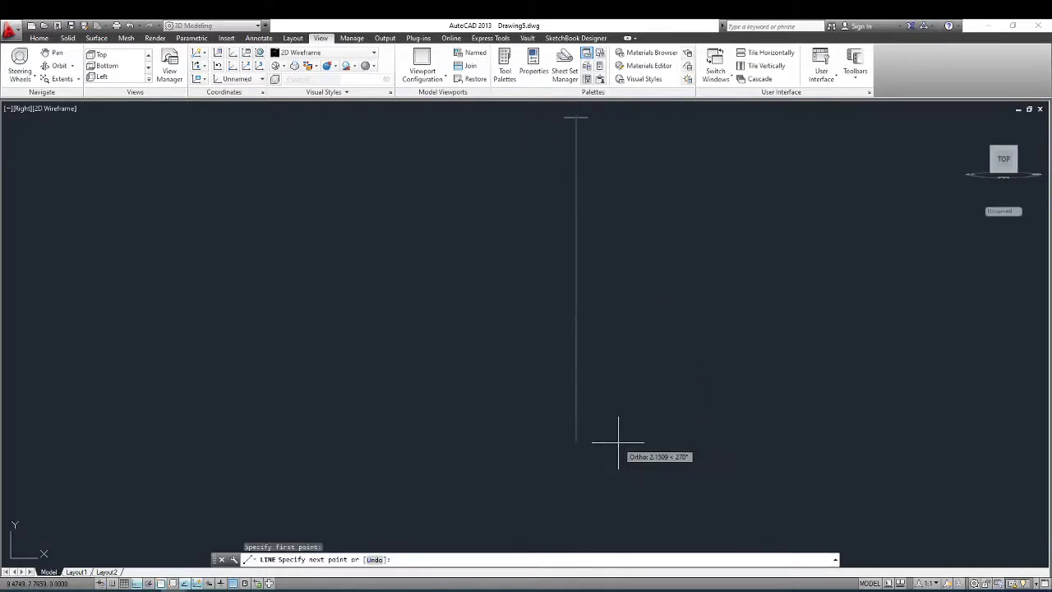
pyautogui.write('.767')
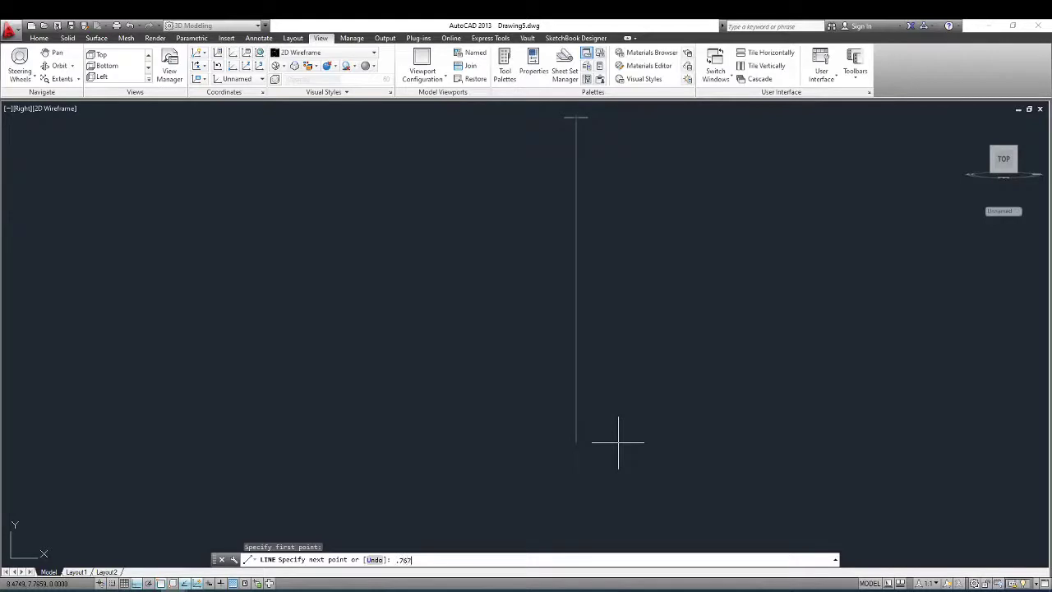
pyautogui.press('Return')
pyautogui.press('Escape')
pyautogui.press('Escape')
pyautogui.press('Escape')
pyautogui.scroll(-2, 618, 441)
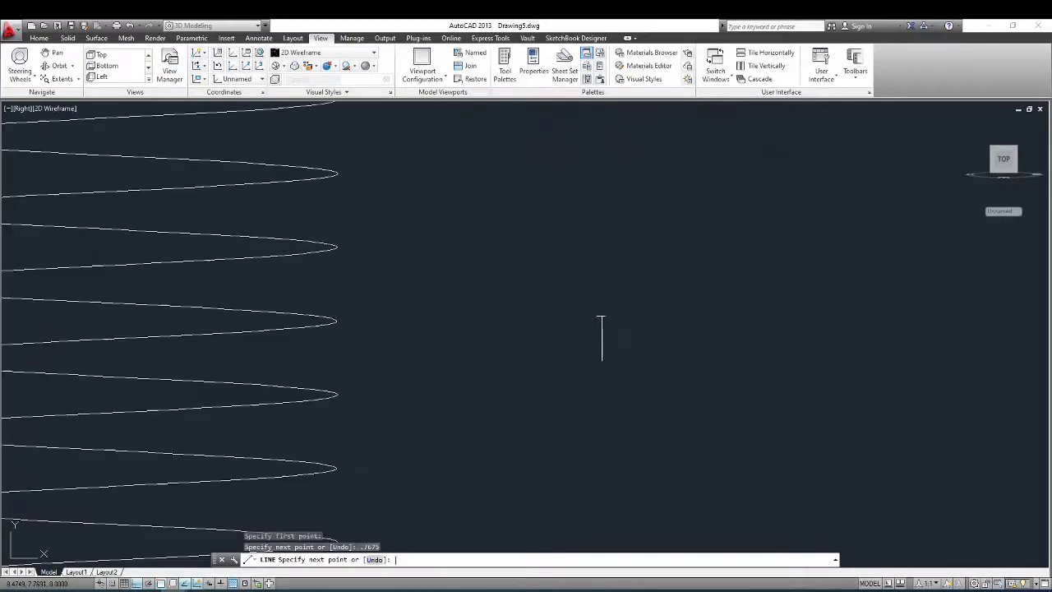
pyautogui.write('R')
# - Rotate the side line 30° about its top end
pyautogui.press('Return')
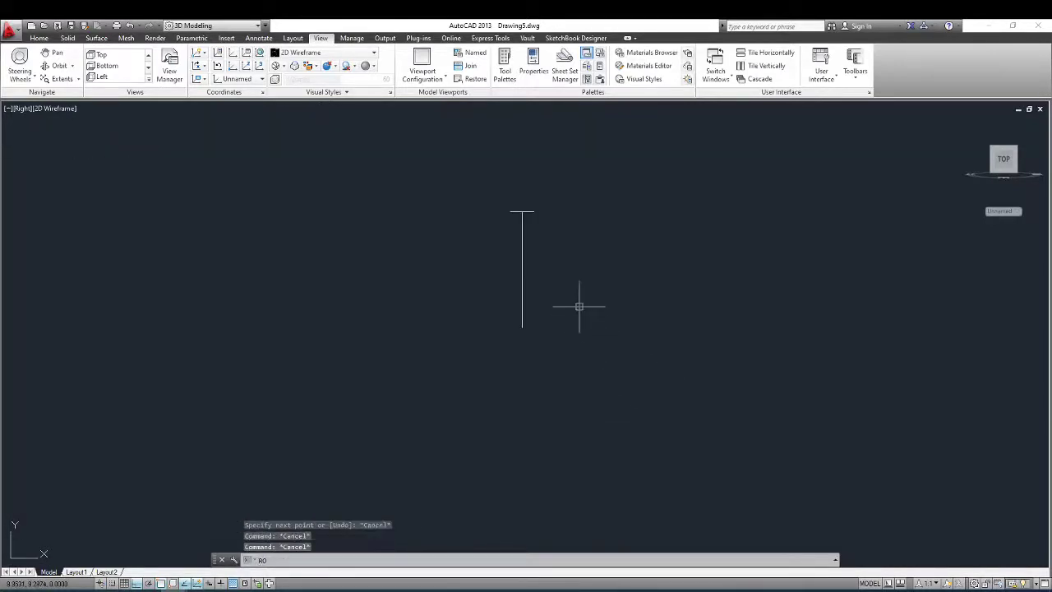
pyautogui.moveTo(580, 305); pyautogui.dragTo(513, 271)
pyautogui.press('Return')
pyautogui.scroll(2, 530, 208)
pyautogui.click(508, 217)
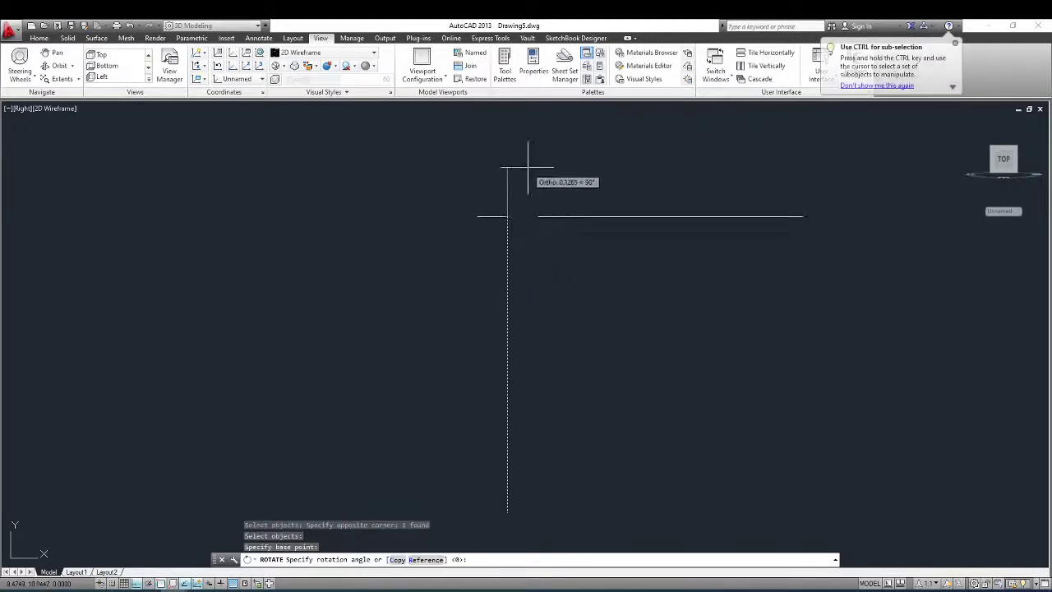
pyautogui.write('30')
pyautogui.press('Return')
pyautogui.press('Escape')
# - Move the slanted line onto the top line's right end
pyautogui.write('m')
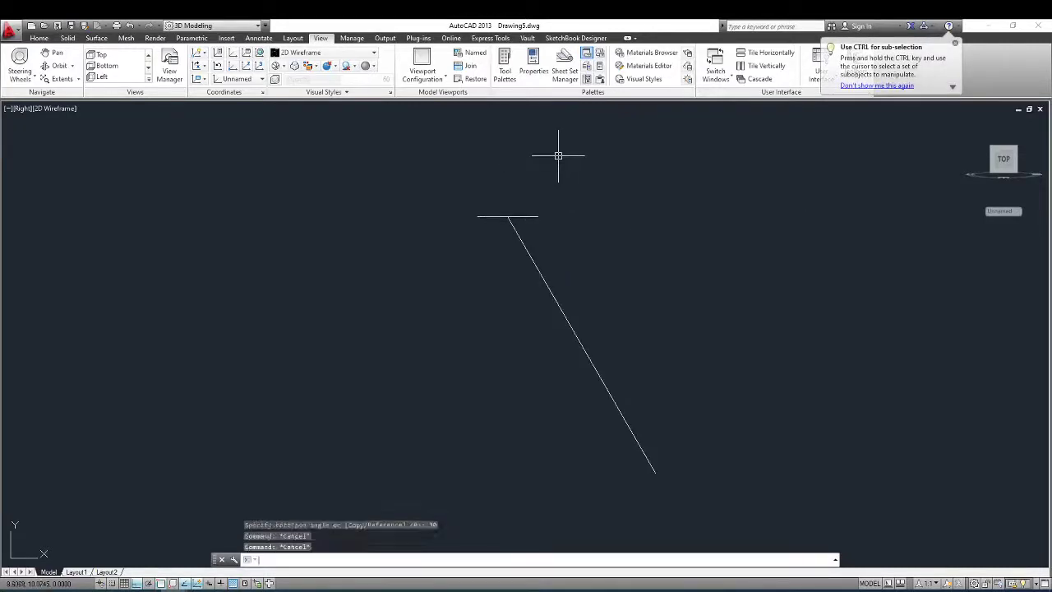
pyautogui.press('Return')
pyautogui.write('p')
pyautogui.press('Return')
# - Mirror the slanted side about a vertical axis, keeping the original
pyautogui.press('Return')
pyautogui.click(508, 217)
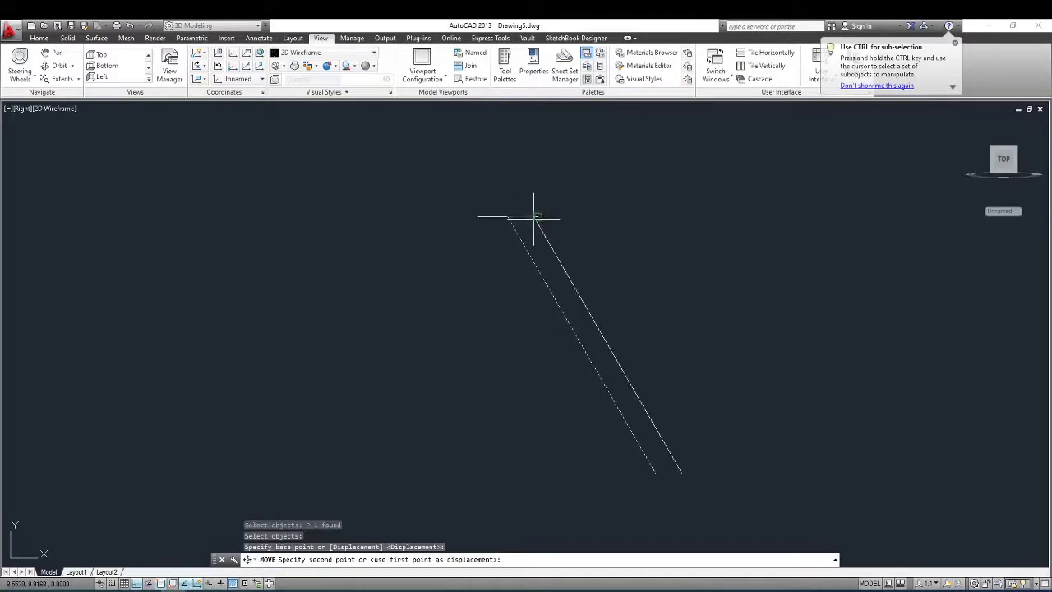
pyautogui.click(538, 217)
pyautogui.press('Escape')
pyautogui.press('Escape')
pyautogui.write('mi')
pyautogui.press('Return')
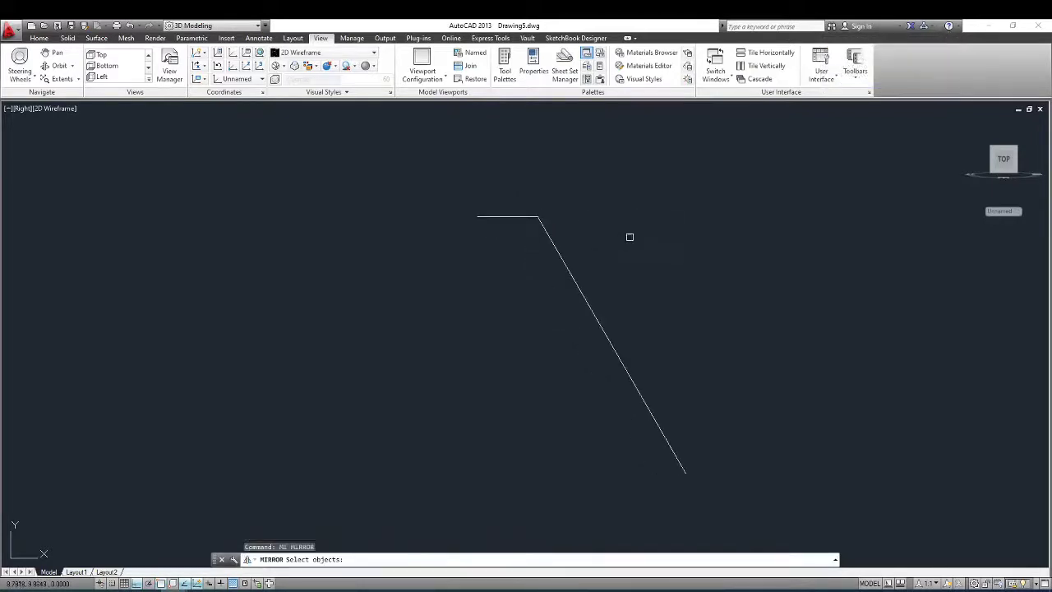
pyautogui.click(630, 235)
pyautogui.click(528, 297)
pyautogui.press('Return')
pyautogui.click(508, 217)
pyautogui.click(535, 387)
# - Close the trapezoid with a horizontal base between the sides' bottom ends
pyautogui.press('Return')
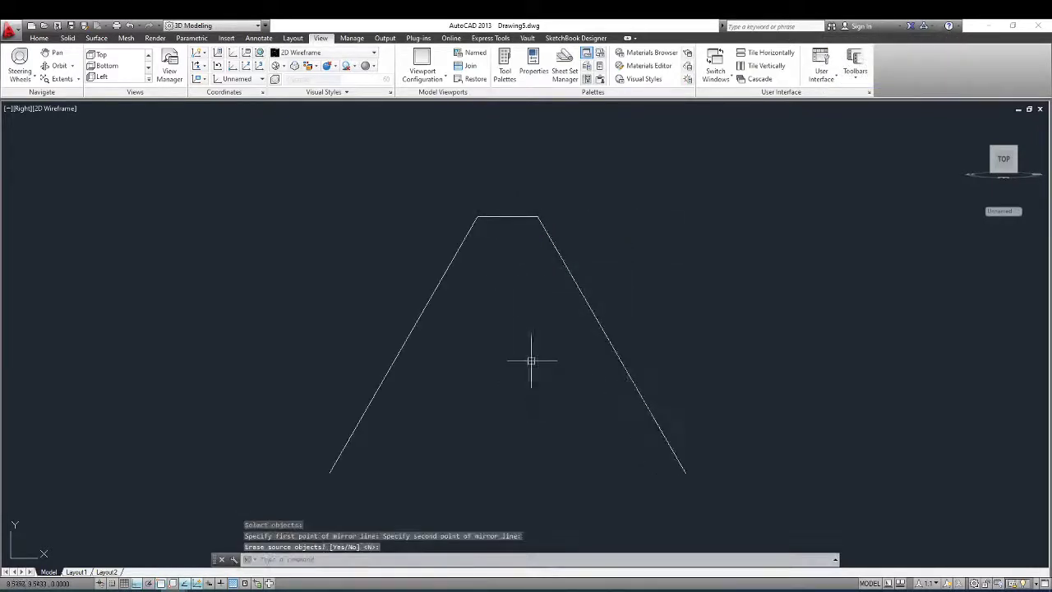
pyautogui.moveTo(535, 357); pyautogui.dragTo(580, 298, button='middle')
pyautogui.press('Escape')
pyautogui.press('Escape')
pyautogui.write('l')
pyautogui.press('Return')
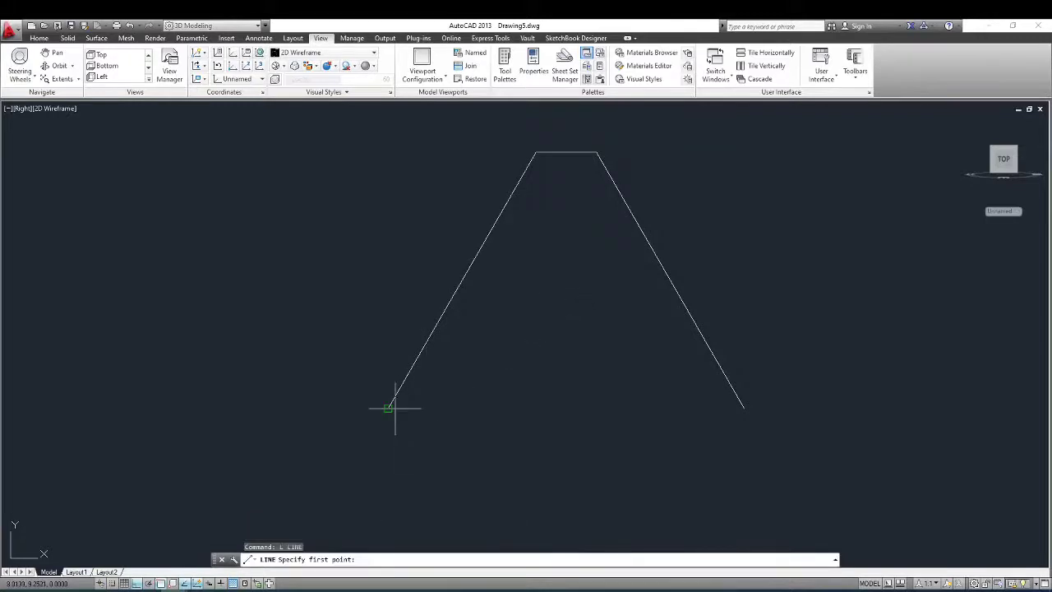
pyautogui.click(388, 408)
pyautogui.click(743, 407)
pyautogui.press('Return')
pyautogui.scroll(-2, 744, 386)
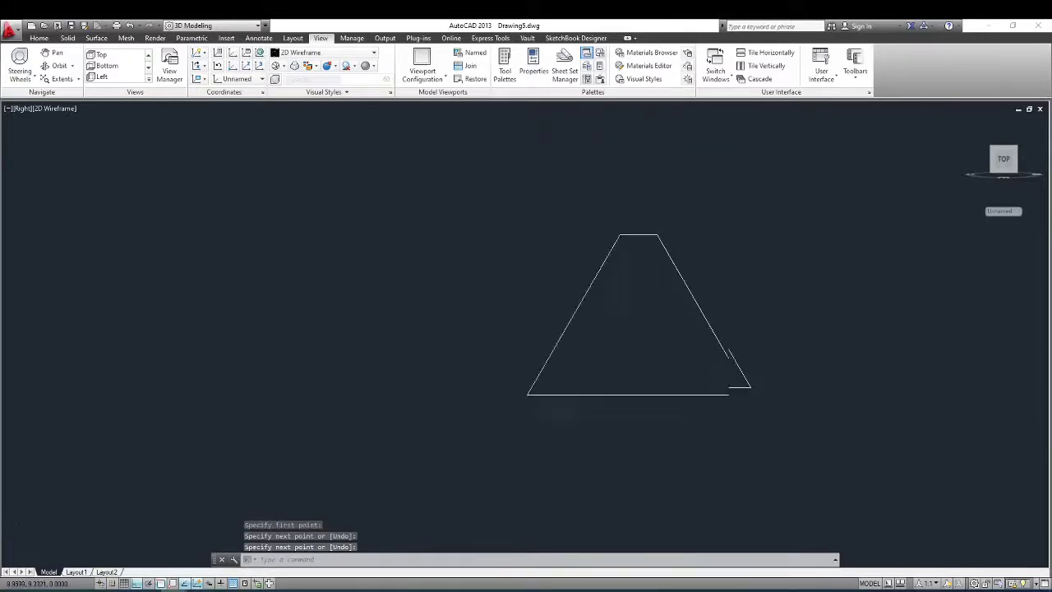
pyautogui.scroll(-3, 729, 386)
# - Use PEDIT to convert the right side to a polyline and join all trapezoid sides to it
pyautogui.write('p')
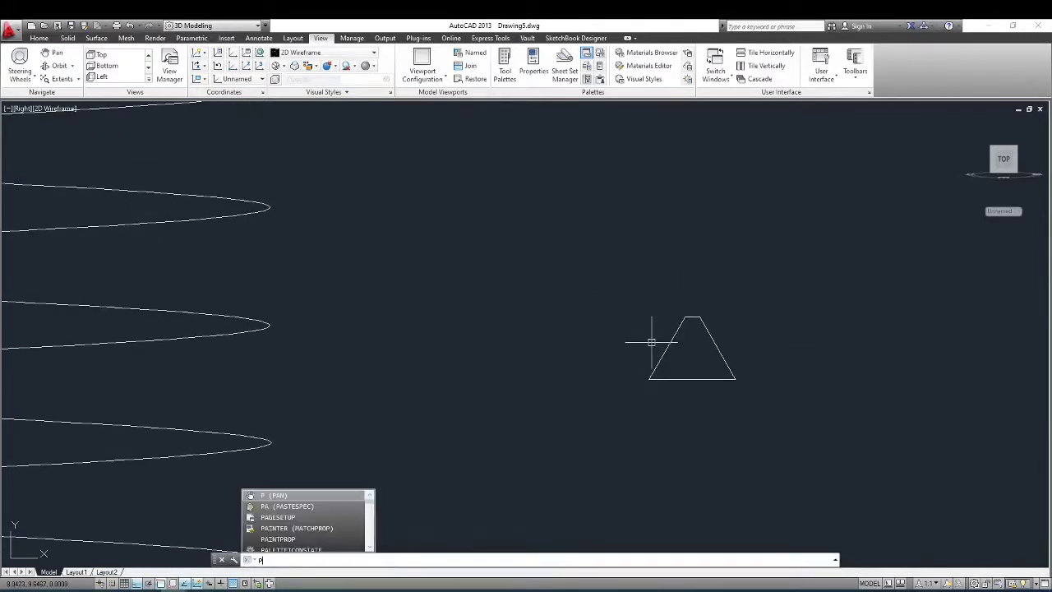
pyautogui.press('Return')
pyautogui.click(710, 332)
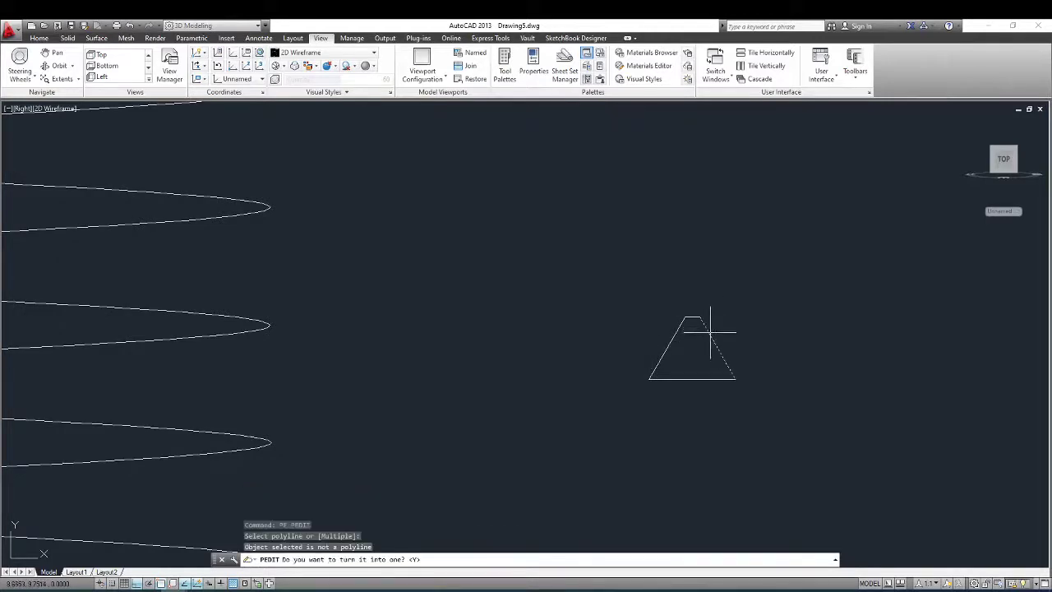
pyautogui.write('?')
pyautogui.press('Return')
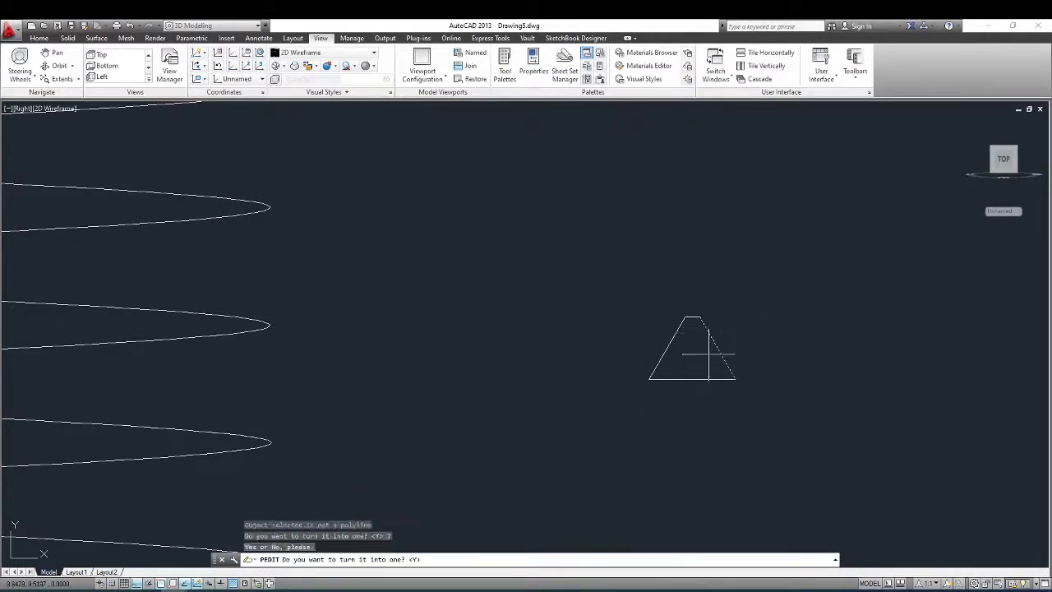
pyautogui.press('Return')
pyautogui.write('j')
pyautogui.press('Return')
pyautogui.click(740, 308)
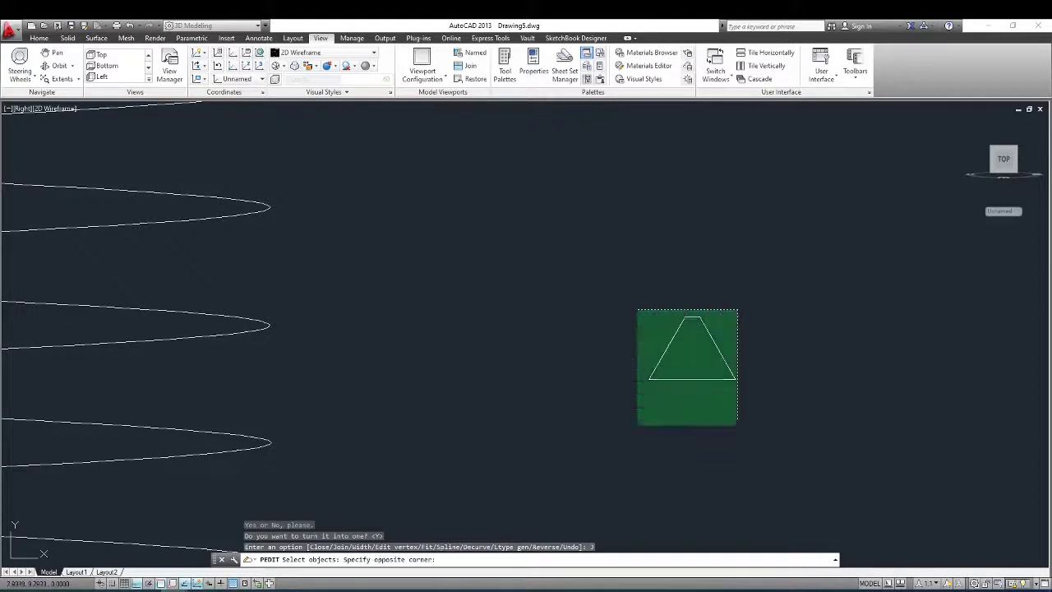
pyautogui.click(637, 425)
pyautogui.press('Return')
pyautogui.press('Escape')
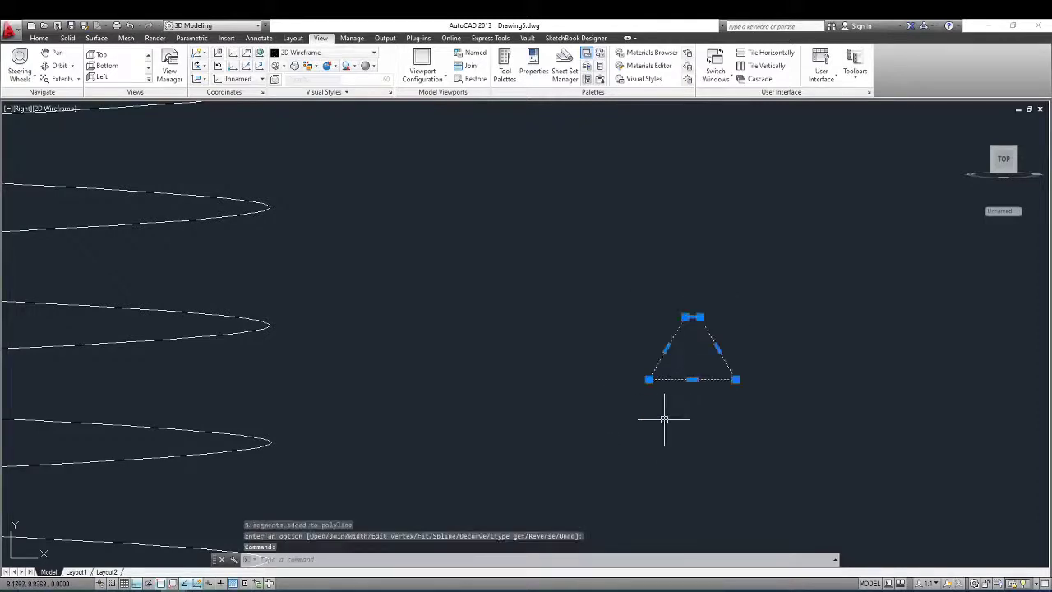
# - Rotate the trapezoid 90° so it lies on its side
pyautogui.press('Escape')
pyautogui.write('o')
pyautogui.press('Return')
pyautogui.click(782, 329)
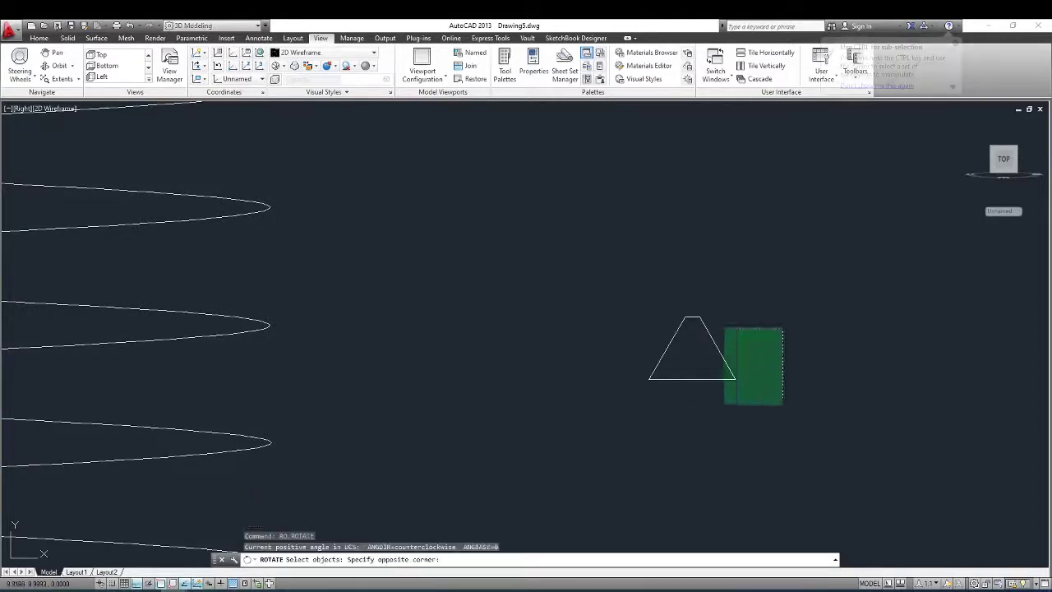
pyautogui.click(724, 394)
pyautogui.press('Return')
pyautogui.click(711, 403)
pyautogui.click(705, 470)
# - Move the trapezoid onto the helix's bottom endpoint and zoom extents
pyautogui.write('m')
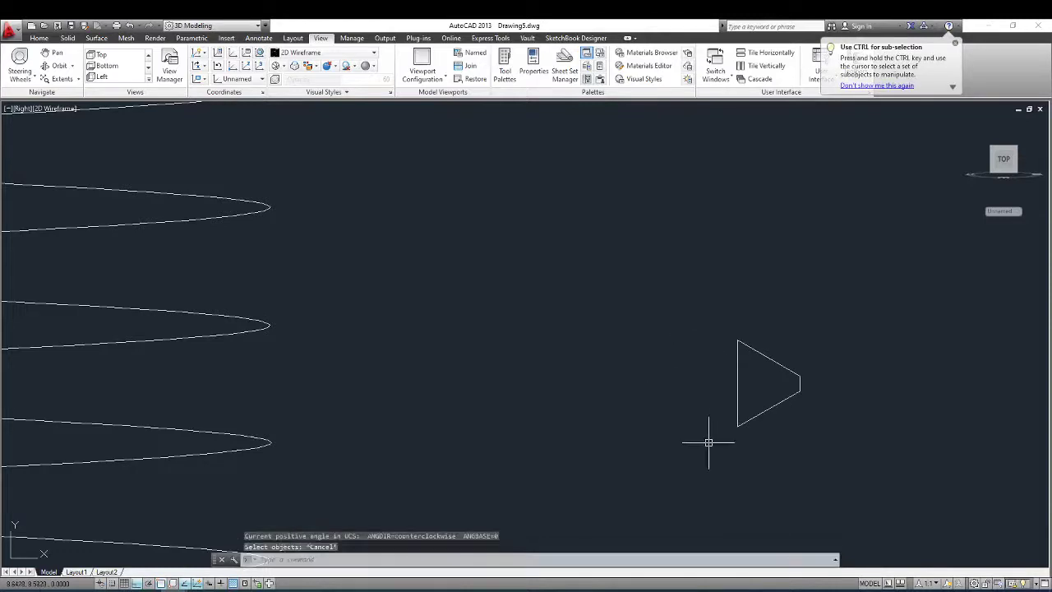
pyautogui.press('Return')
pyautogui.click(747, 395)
pyautogui.press('Return')
pyautogui.click(739, 338)
pyautogui.scroll(-3, 724, 353)
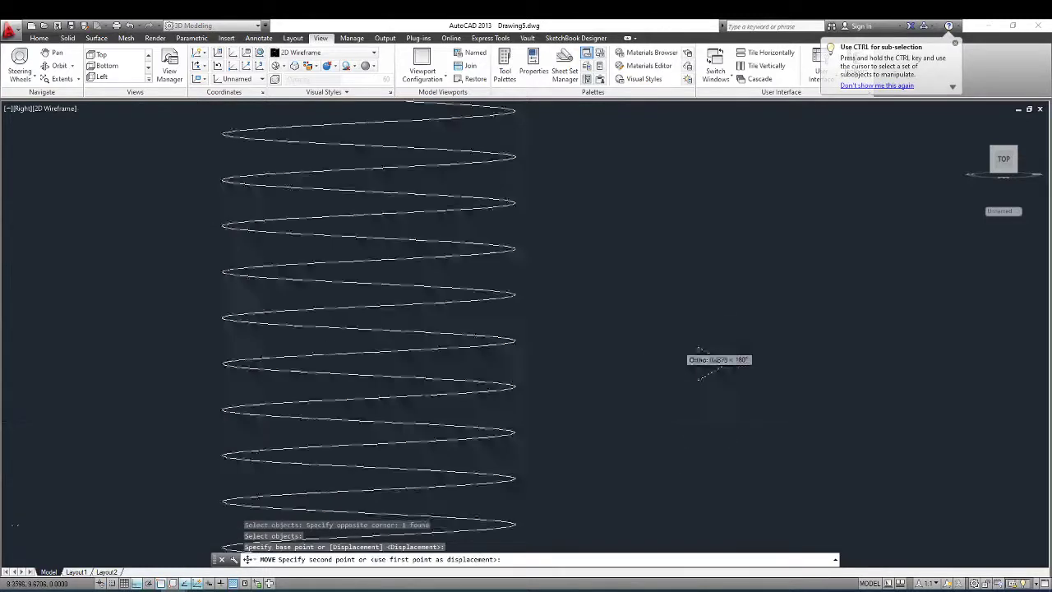
pyautogui.scroll(-2, 667, 235)
pyautogui.scroll(4, 608, 407)
pyautogui.click(627, 380)
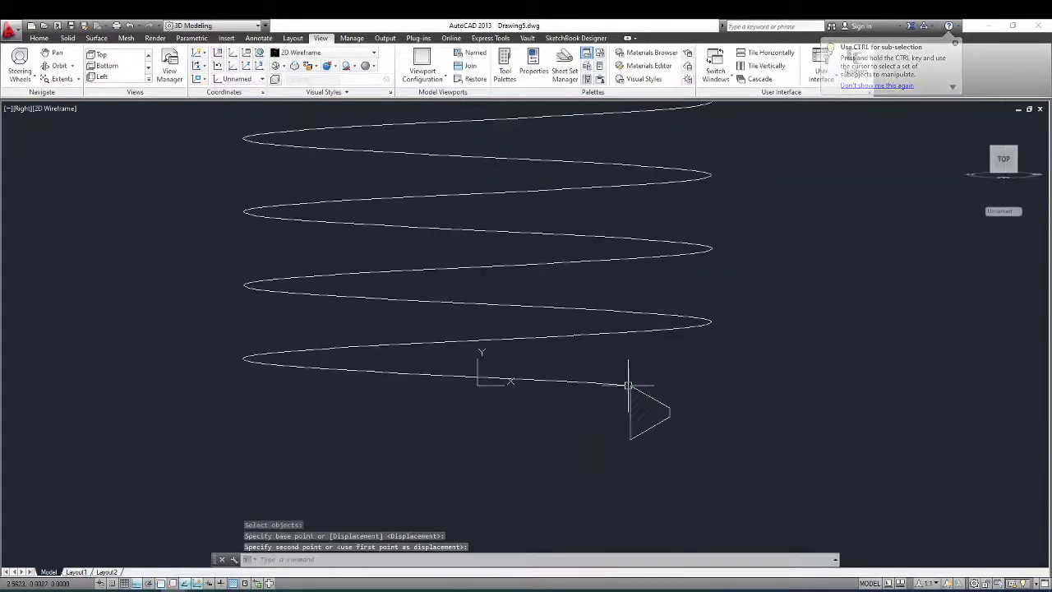
pyautogui.middleClick(704, 347)
pyautogui.middleClick(704, 348)
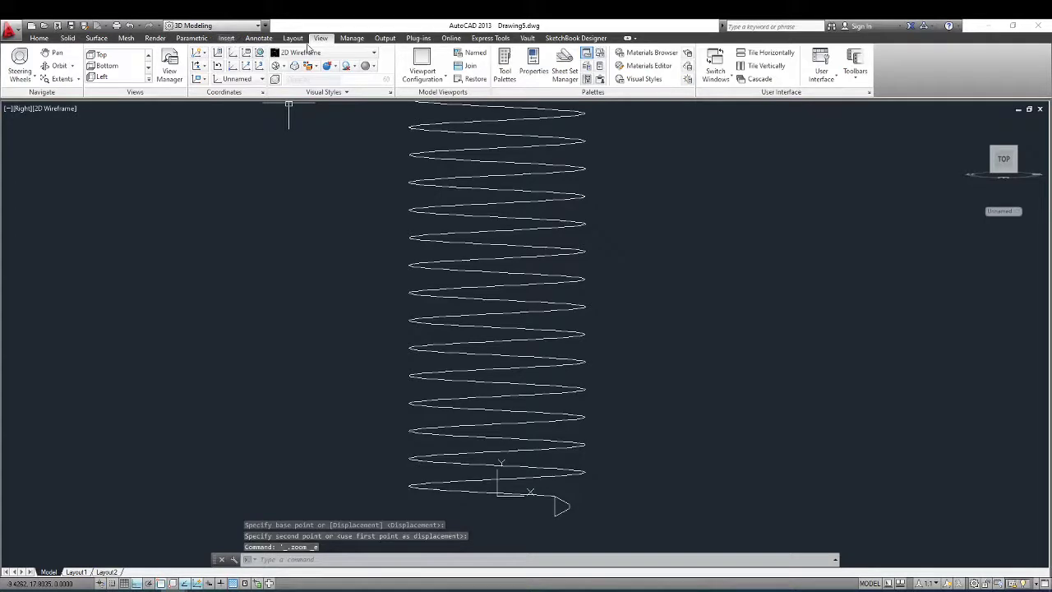
# - Restore the World UCS and sweep the trapezoid along the helix as a solid
pyautogui.click(237, 79)
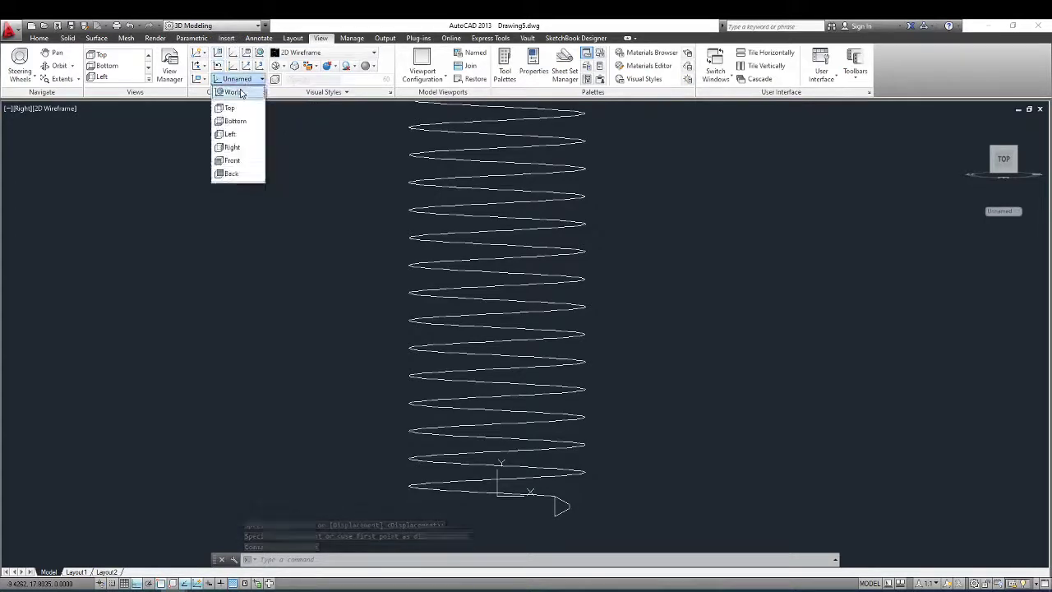
pyautogui.click(238, 98)
pyautogui.click(39, 38)
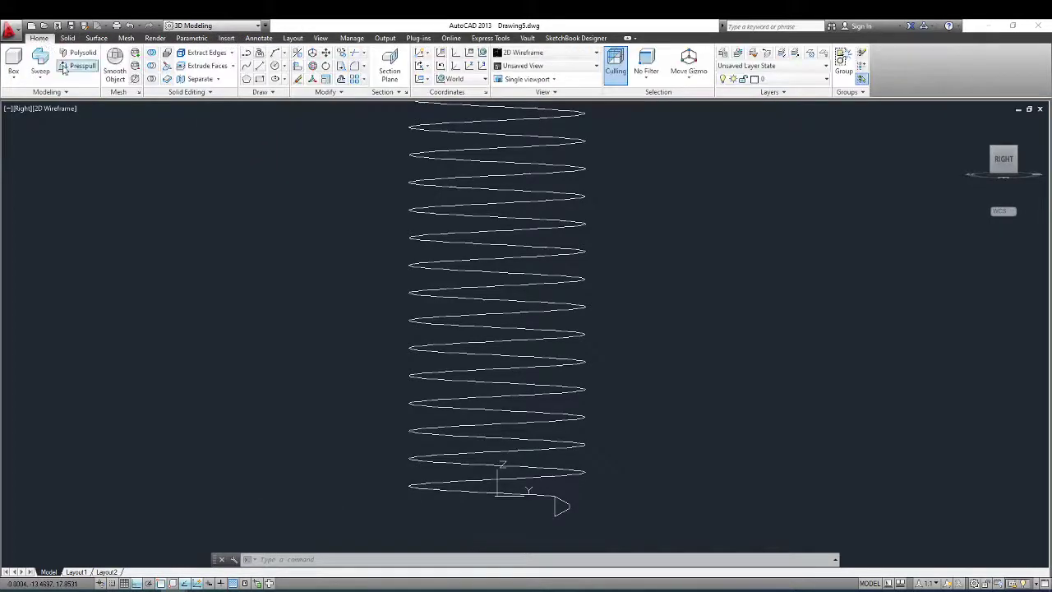
pyautogui.click(40, 63)
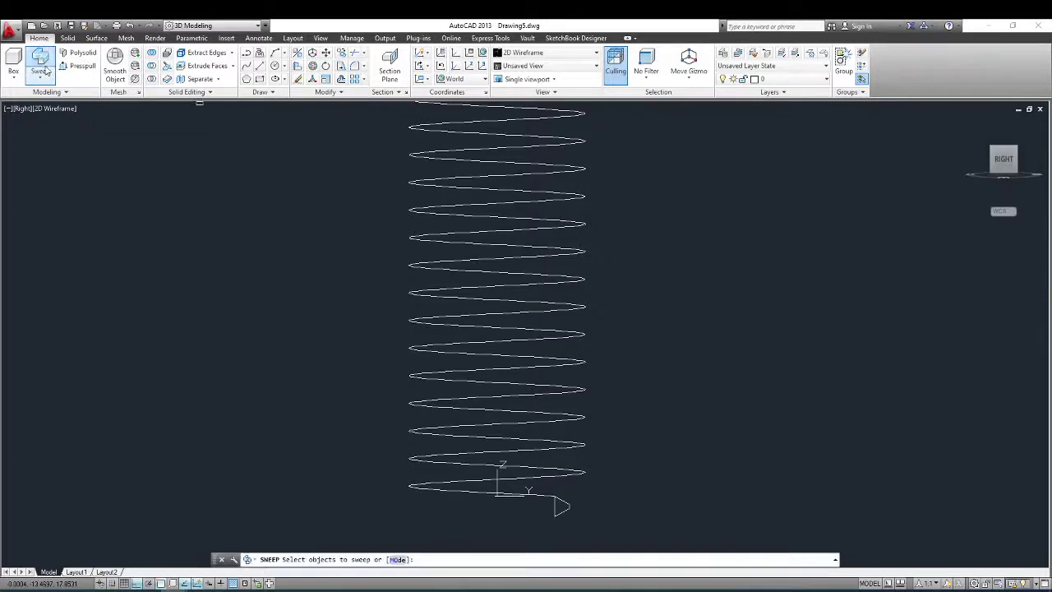
pyautogui.click(398, 559)
pyautogui.click(410, 558)
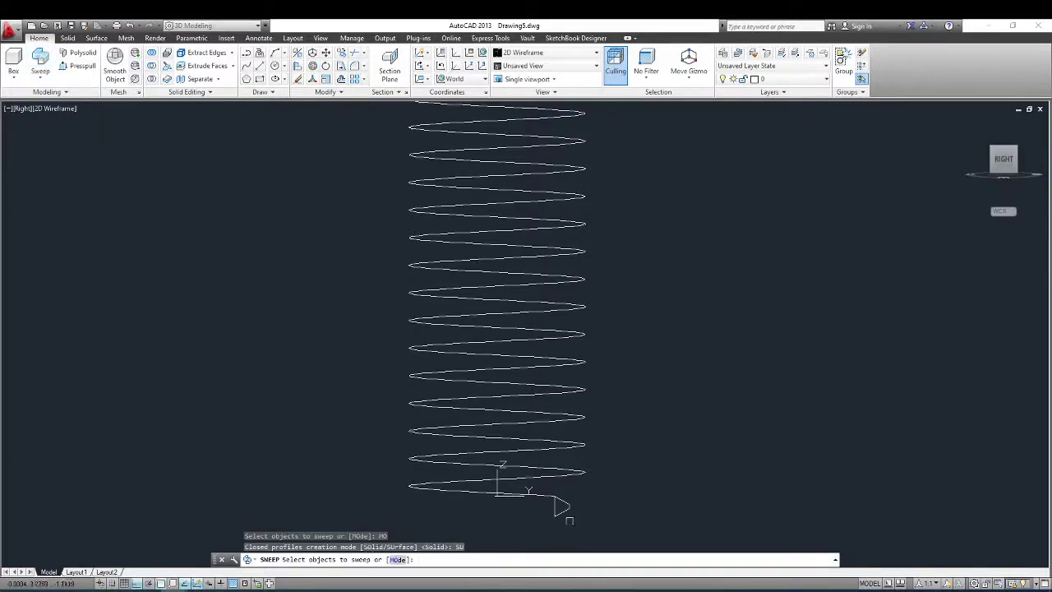
pyautogui.click(562, 505)
pyautogui.press('Return')
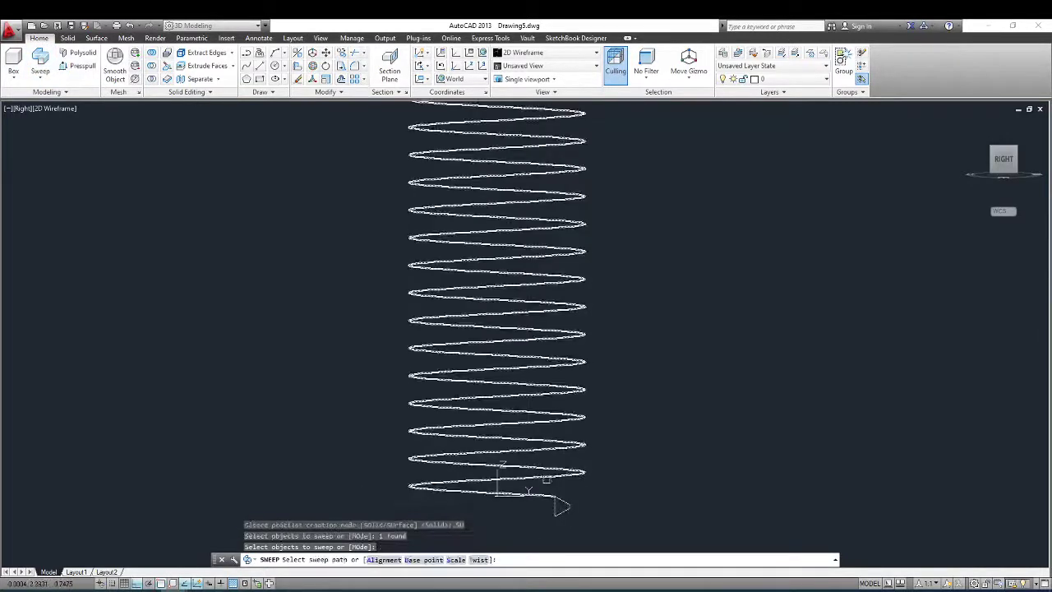
pyautogui.click(547, 479)
# - Erase the leftover trapezoid profile
pyautogui.scroll(3, 601, 445)
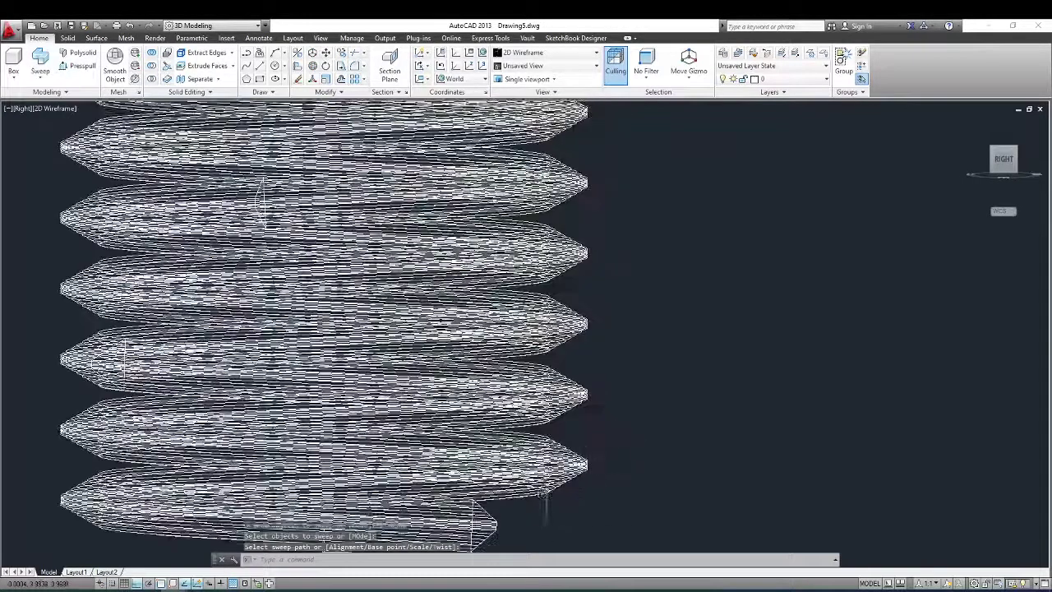
pyautogui.scroll(1, 600, 445)
pyautogui.scroll(-1, 600, 446)
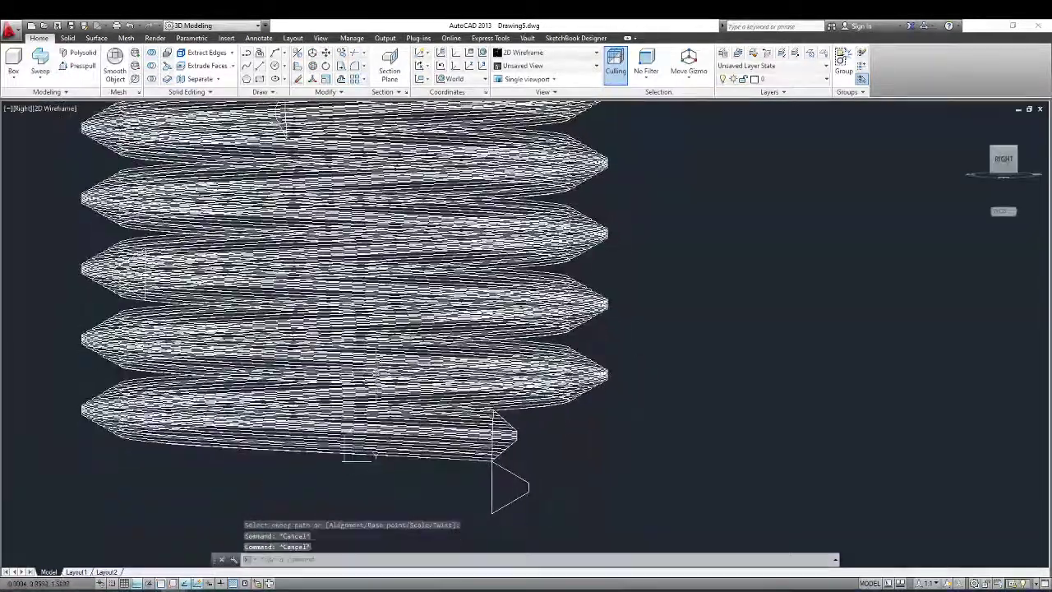
pyautogui.write('e')
pyautogui.press('Return')
pyautogui.click(523, 482)
pyautogui.press('Escape')
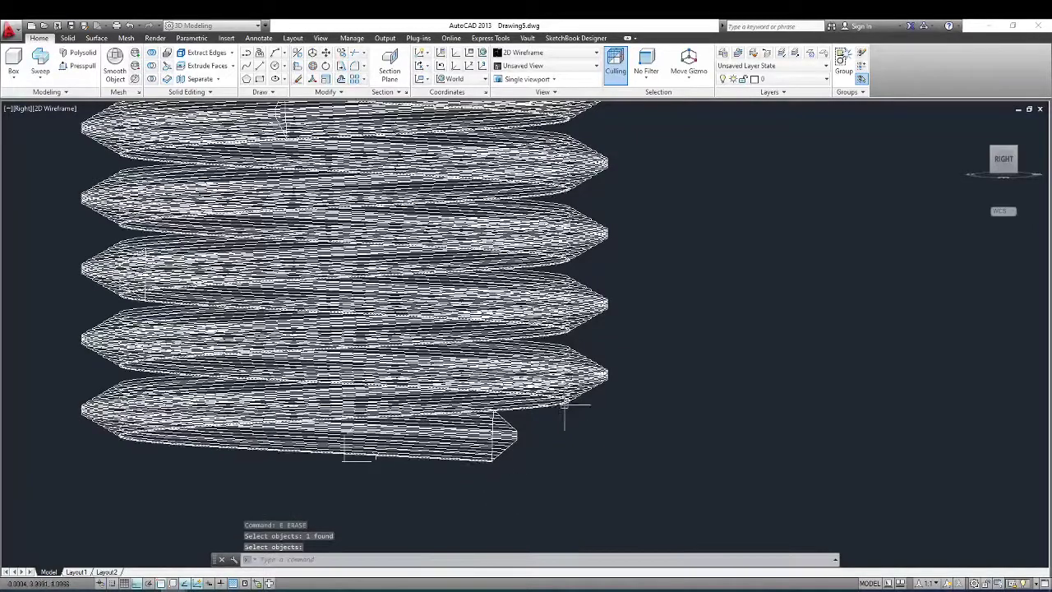
# - Orbit off the Right view and set the view to Parallel projection
pyautogui.click(986, 158)
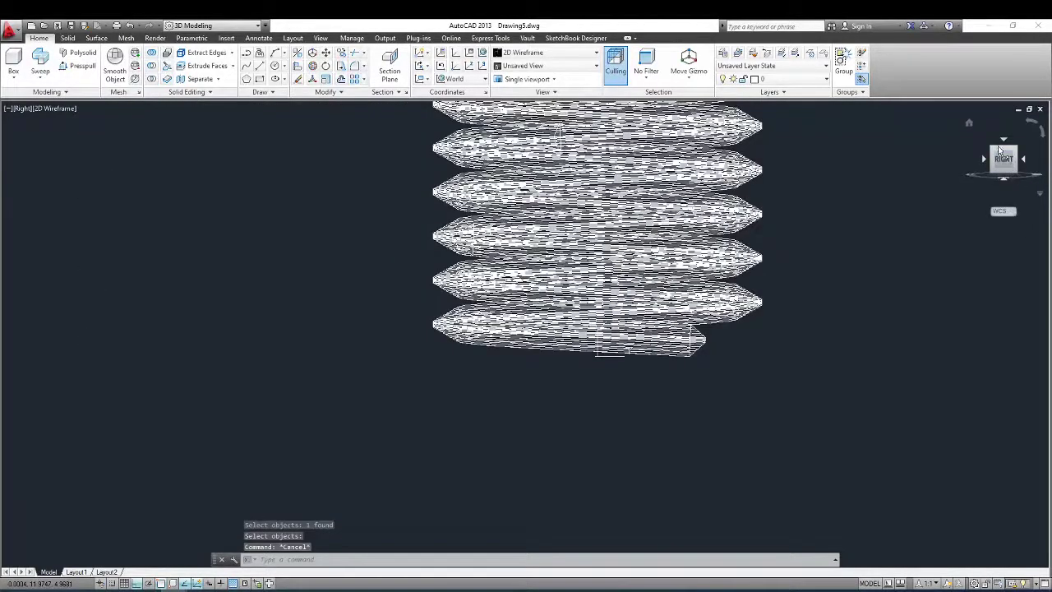
pyautogui.moveTo(980, 127); pyautogui.dragTo(1045, 195)
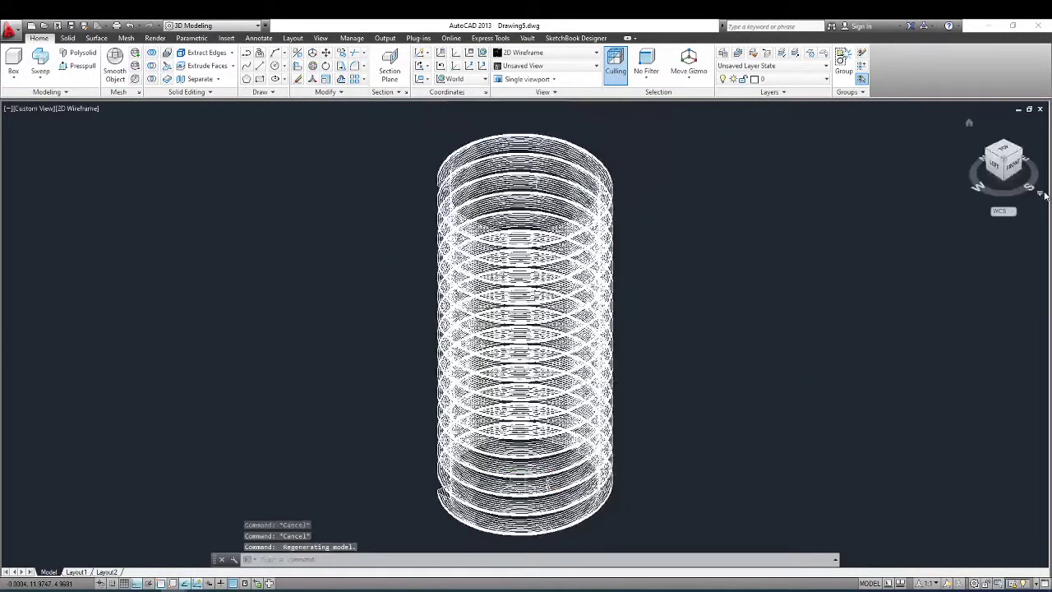
pyautogui.click(1042, 195)
pyautogui.click(948, 216)
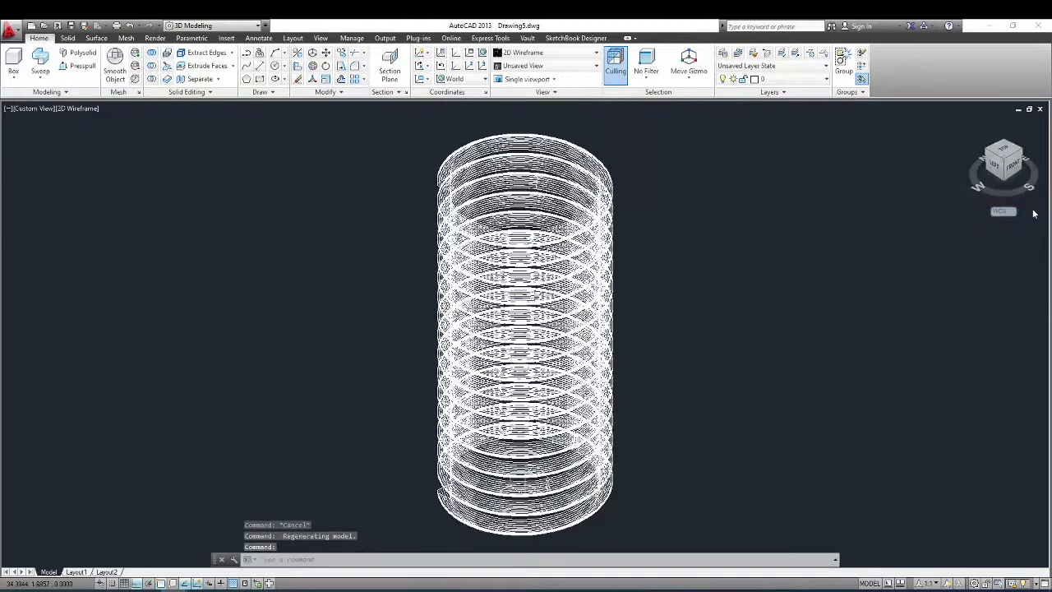
pyautogui.click(1037, 200)
pyautogui.click(955, 229)
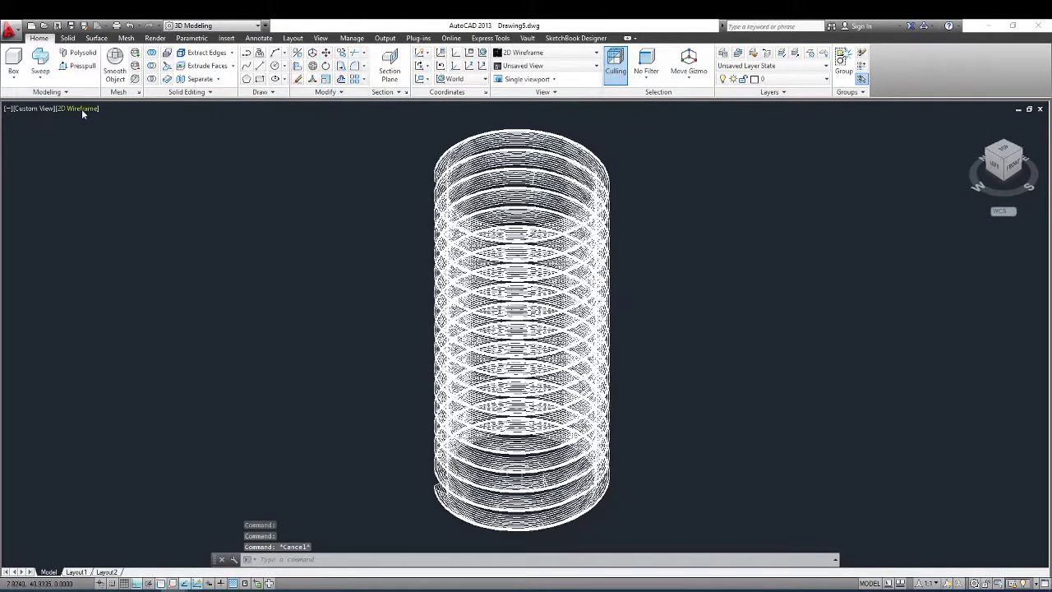
# - Switch the visual style to Shaded so the thread coil displays shaded
pyautogui.click(83, 114)
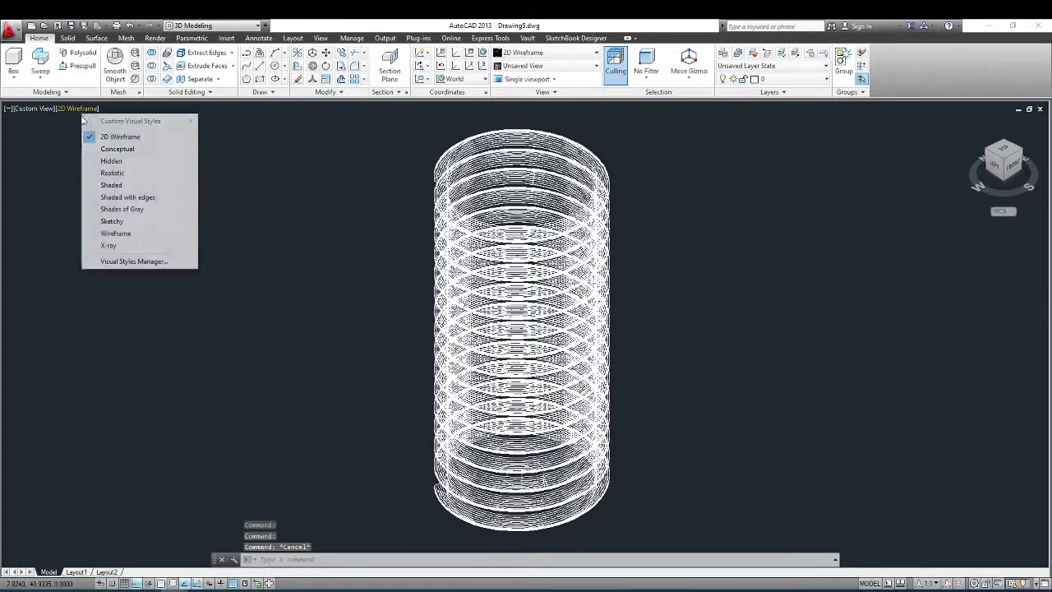
pyautogui.click(115, 188)
pyautogui.scroll(3, 558, 383)
pyautogui.scroll(2, 559, 383)
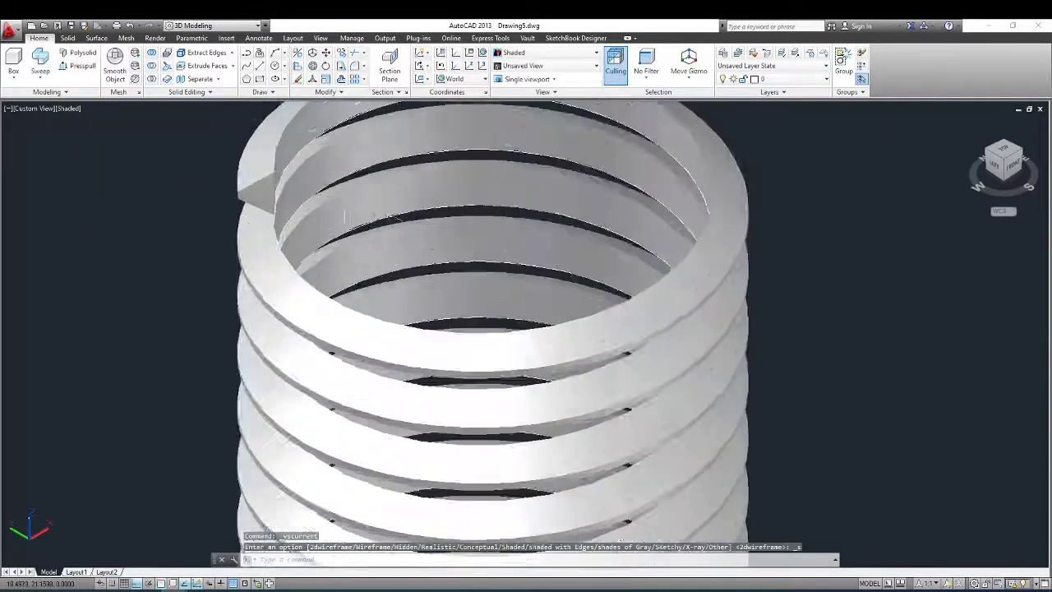
pyautogui.press('Escape')
# - Cap the coil's open top triangular end with a Chain-selected patch surface
pyautogui.click(104, 38)
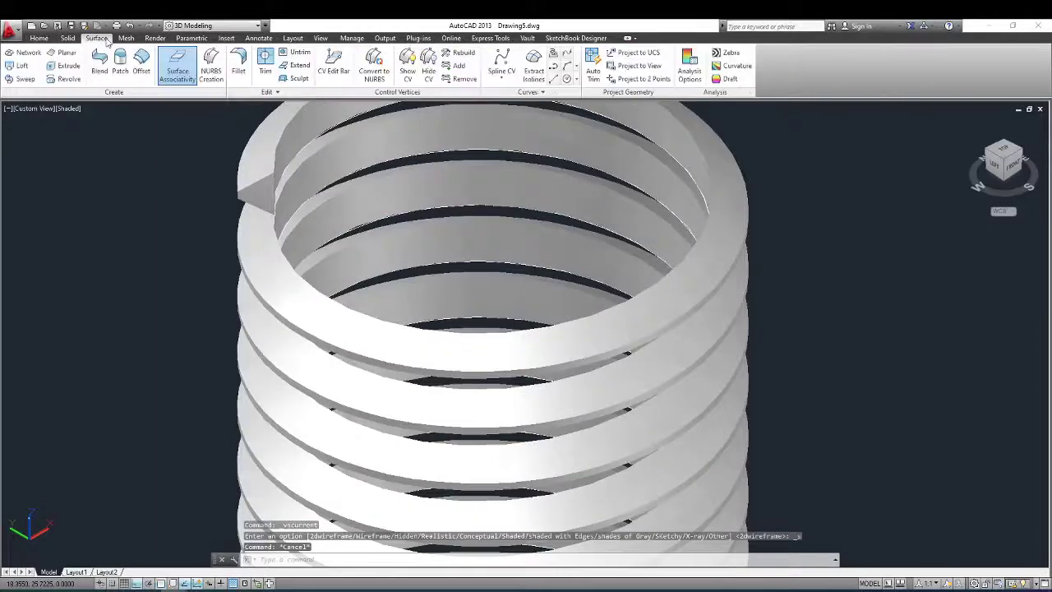
pyautogui.click(122, 64)
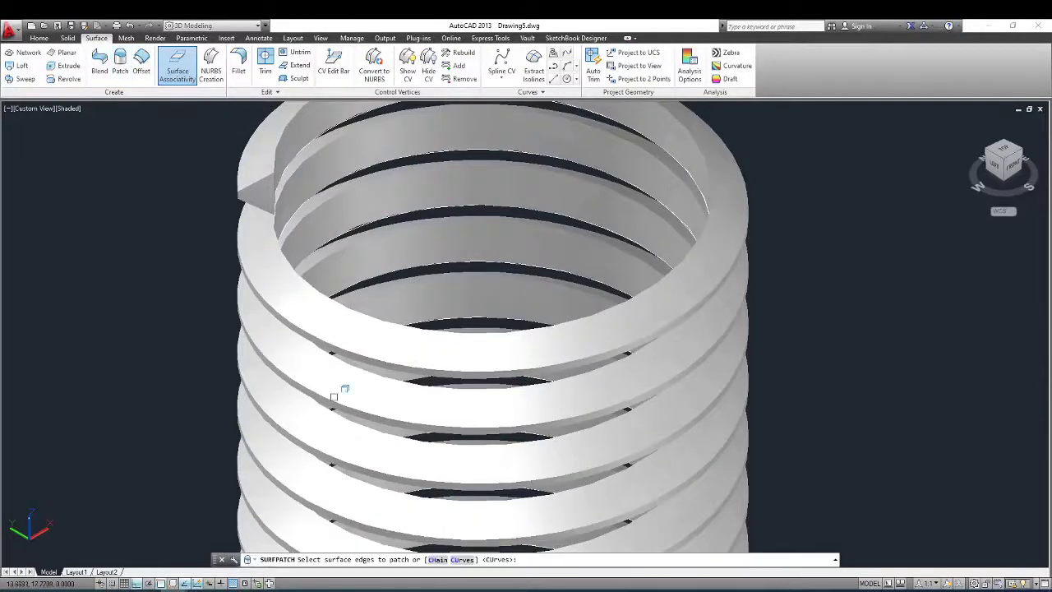
pyautogui.click(440, 560)
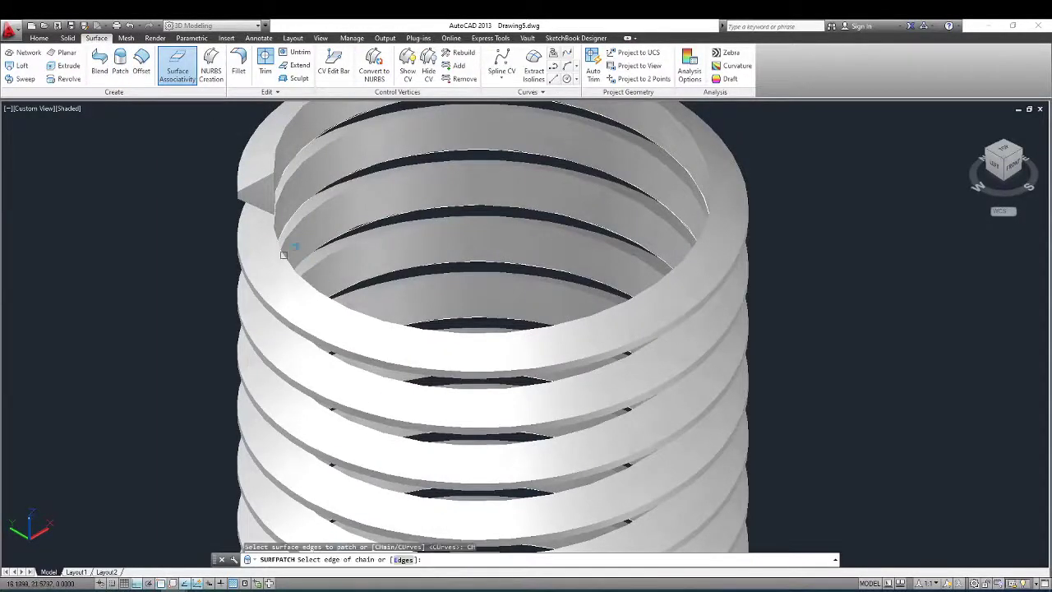
pyautogui.click(254, 183)
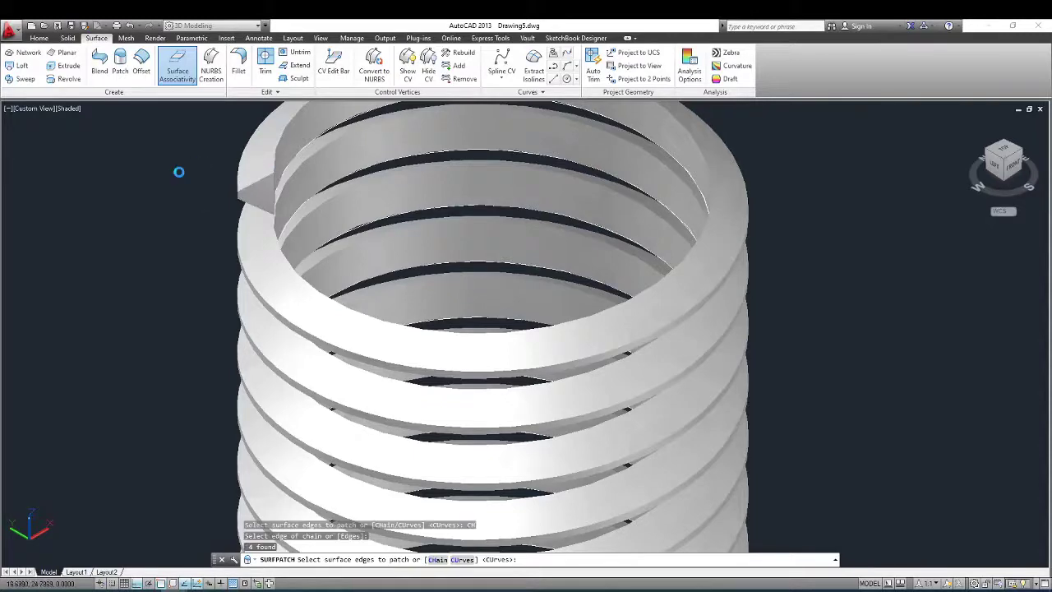
pyautogui.press('Return')
pyautogui.press('Return')
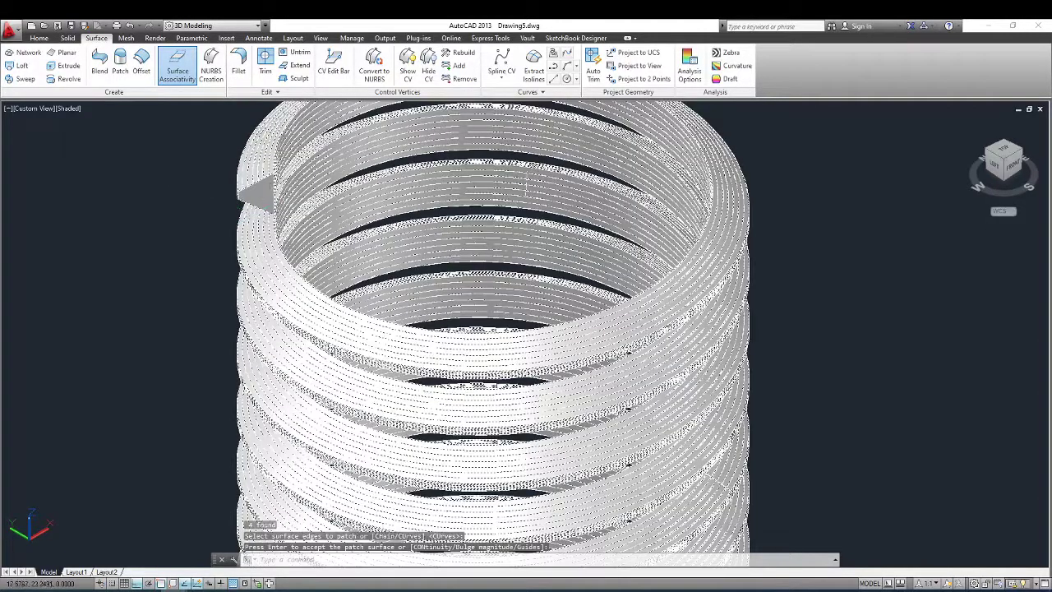
# - Orbit to the coil's bottom end and cap that triangular end with another patch
pyautogui.scroll(-5, 333, 329)
pyautogui.moveTo(413, 302)
pyautogui.keyDown('shift'); pyautogui.mouseDown(button='middle')
pyautogui.moveTo(514, 236)
pyautogui.moveTo(501, 247)
pyautogui.mouseUp(button='middle'); pyautogui.keyUp('shift')
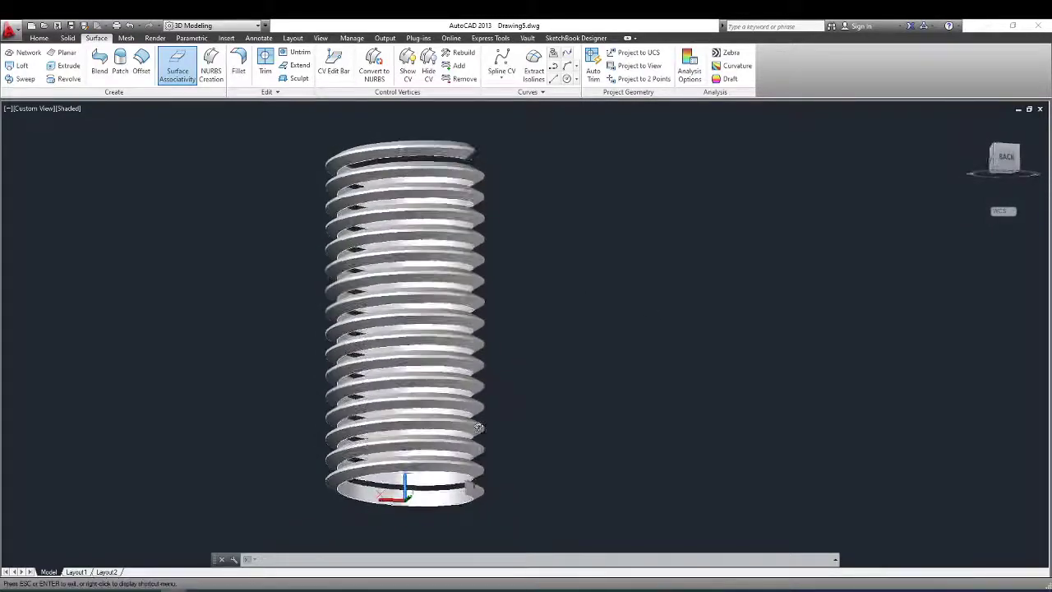
pyautogui.scroll(2, 473, 476)
pyautogui.scroll(5, 473, 476)
pyautogui.moveTo(457, 438); pyautogui.dragTo(484, 468, button='middle')
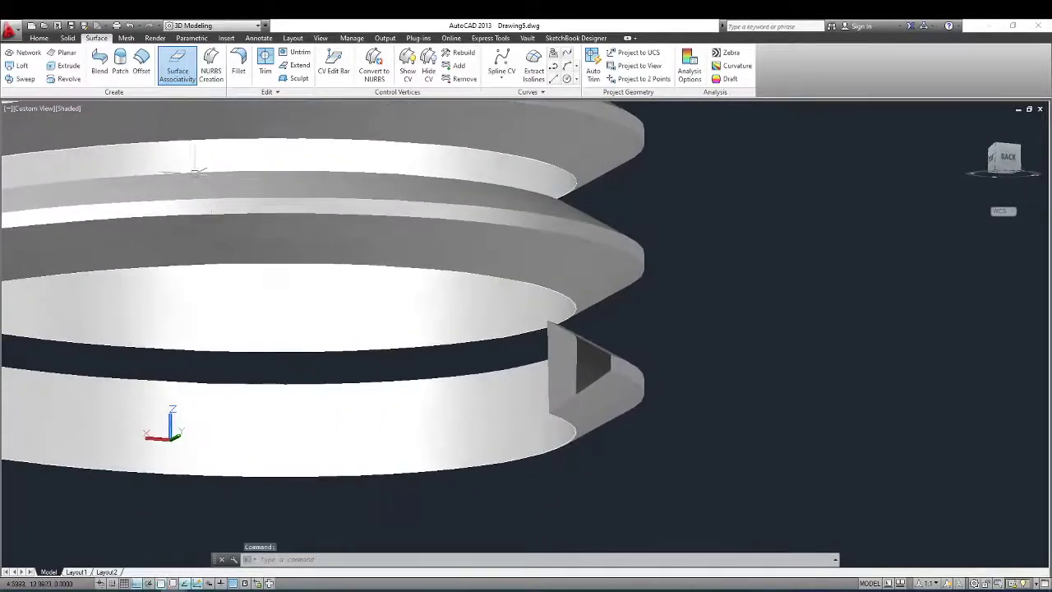
pyautogui.click(122, 64)
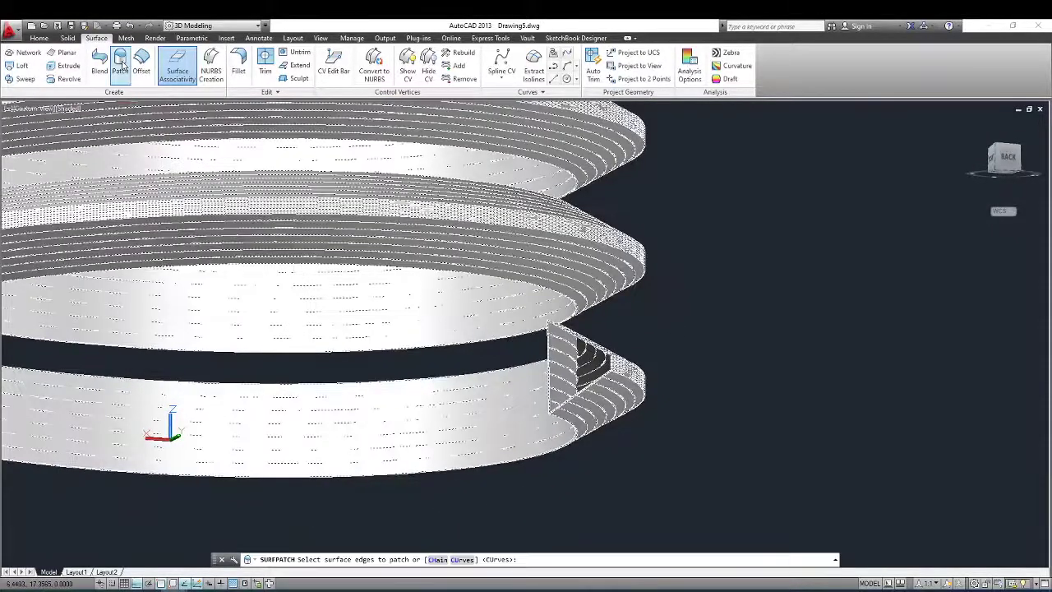
pyautogui.click(435, 560)
pyautogui.click(605, 344)
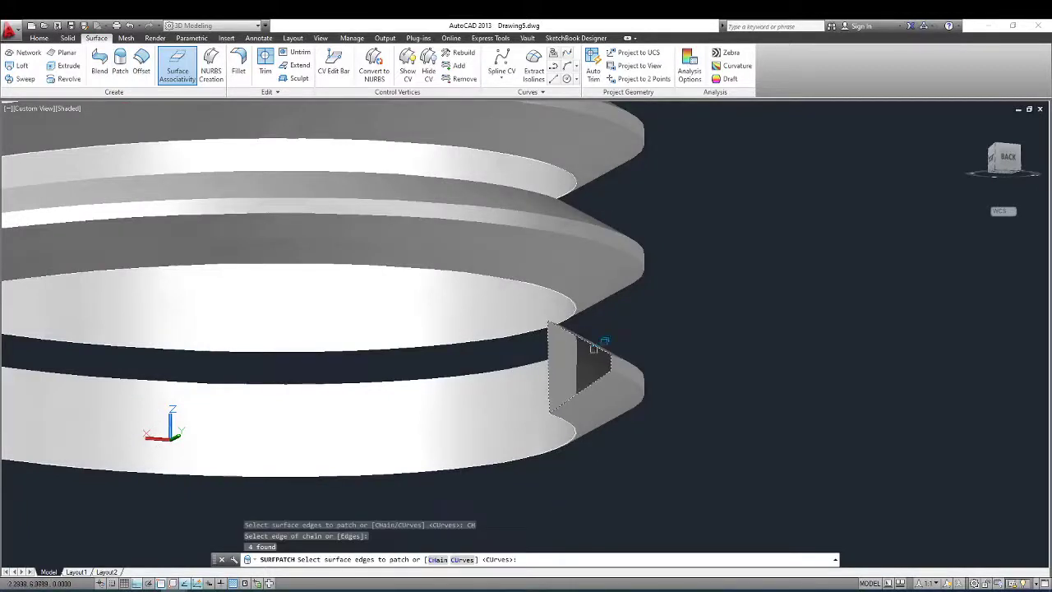
pyautogui.press('Return')
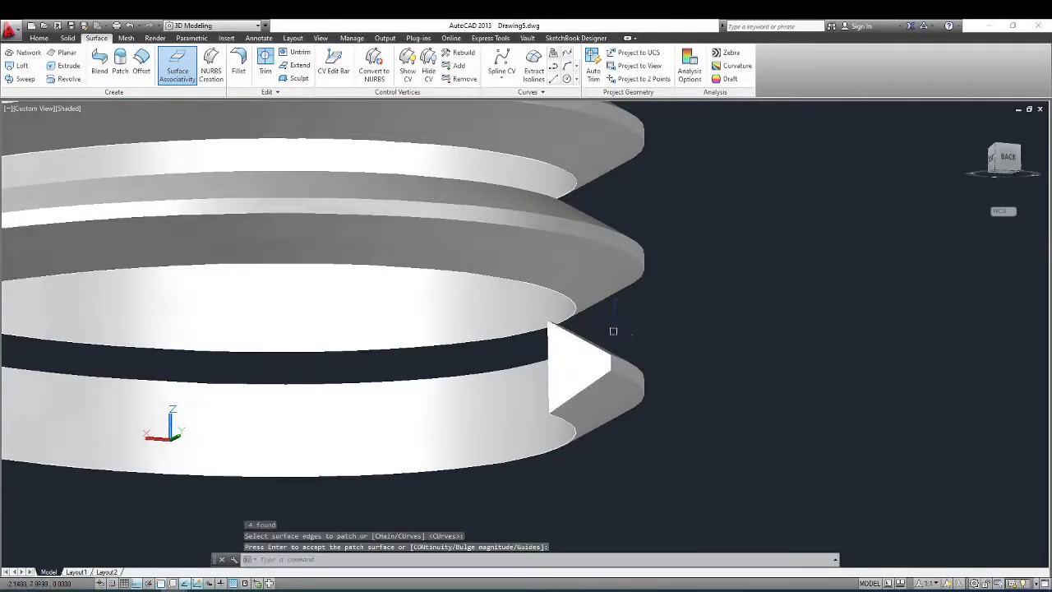
# - Zoom out to inspect the whole capped thread coil
pyautogui.middleClick(612, 330)
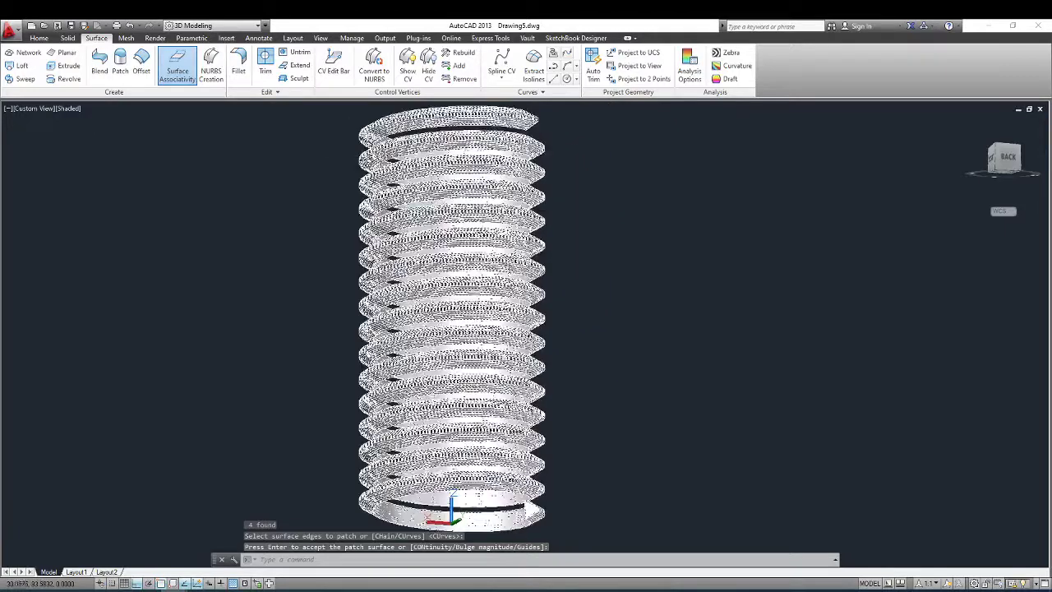
pyautogui.scroll(-4, 485, 313)
pyautogui.scroll(-2, 493, 293)
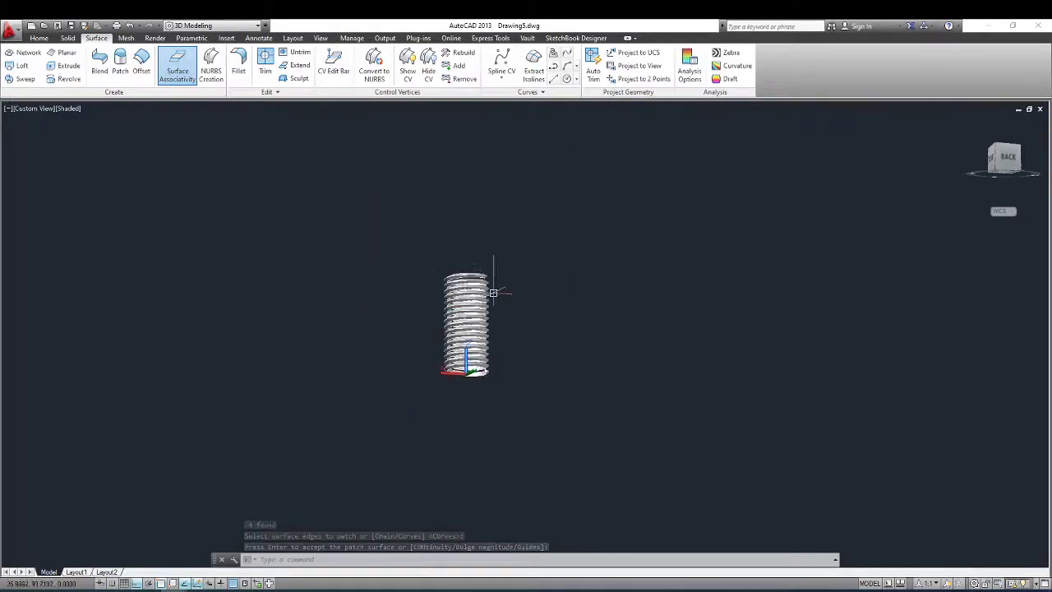
pyautogui.scroll(2, 485, 246)
pyautogui.scroll(2, 386, 328)
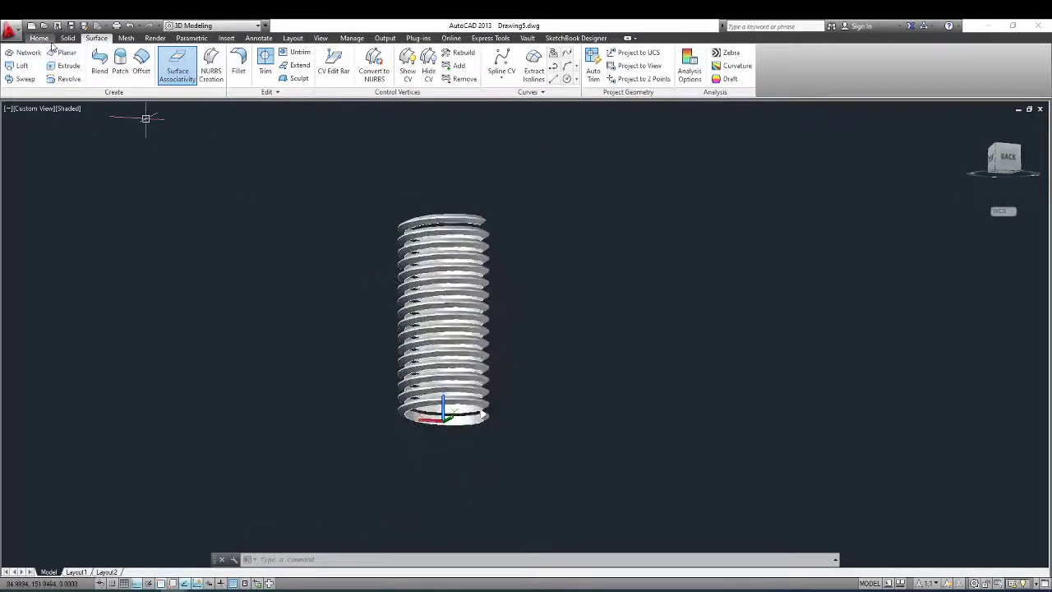
pyautogui.click(39, 38)
# - Union the coil with its two end patches, continuing past the surface warning
pyautogui.click(151, 52)
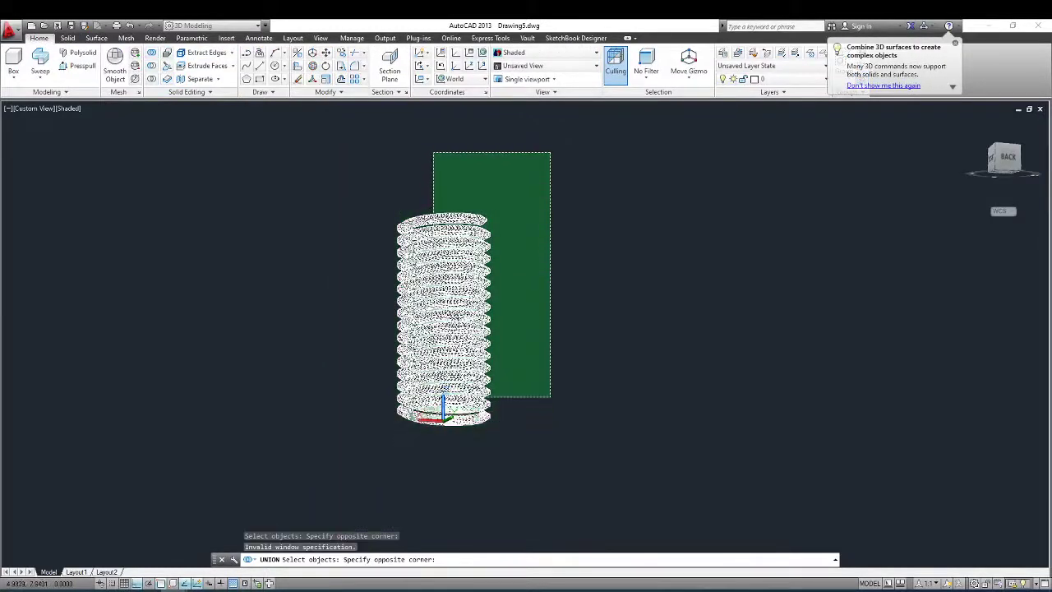
pyautogui.click(378, 467)
pyautogui.press('Return')
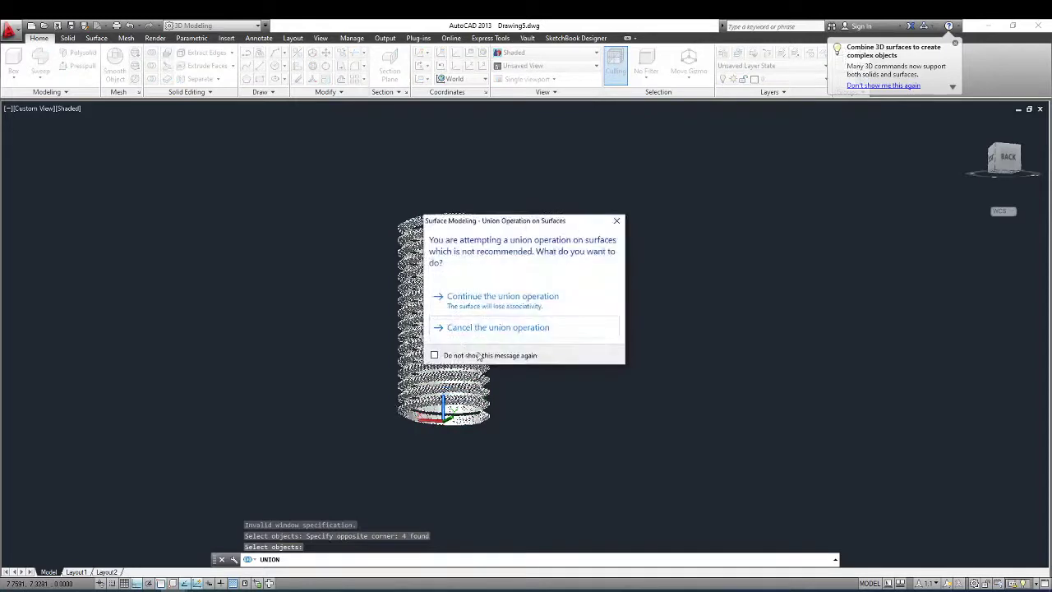
pyautogui.click(491, 301)
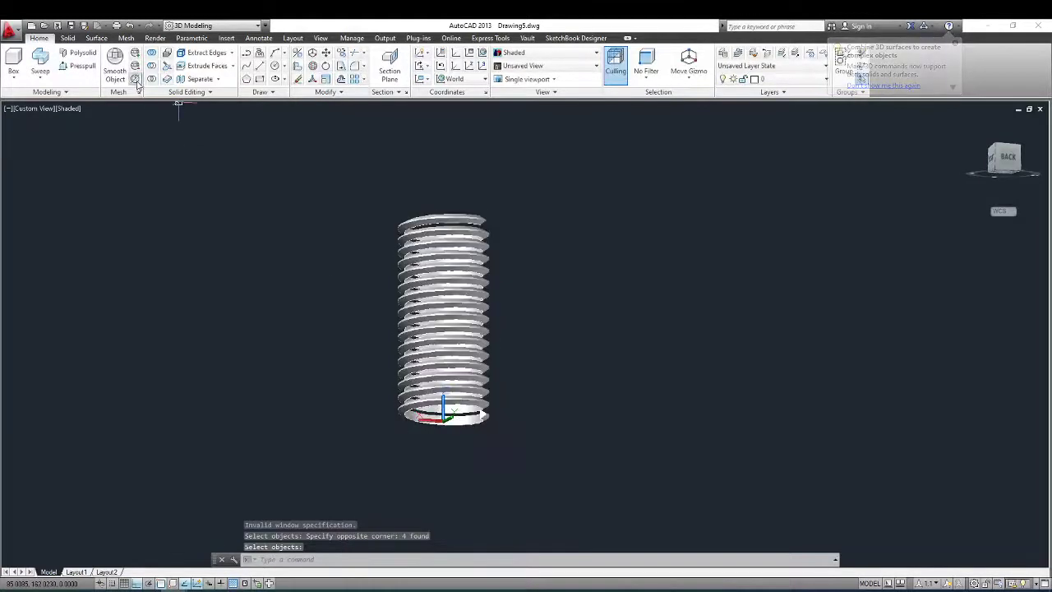
# - Try Convert to Solid on the coil, which fails on an open curve
pyautogui.click(217, 94)
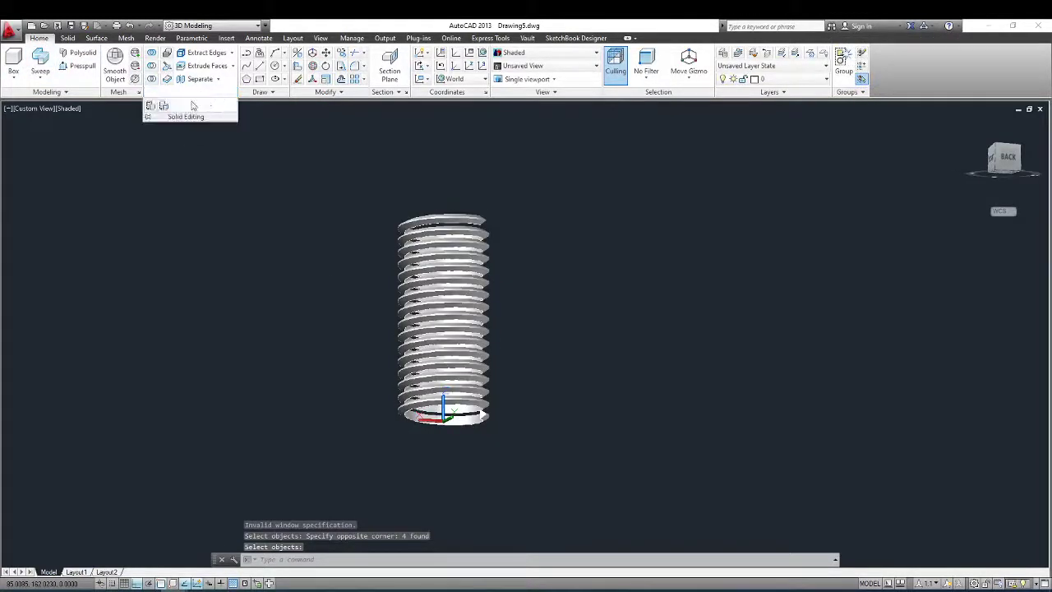
pyautogui.click(164, 107)
pyautogui.click(595, 188)
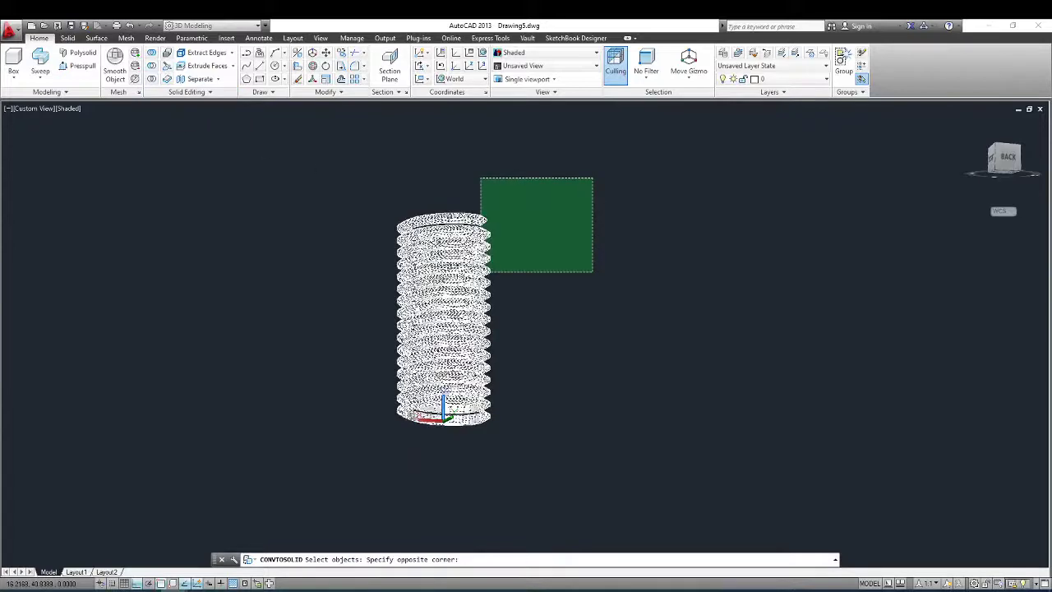
pyautogui.click(338, 505)
pyautogui.press('Return')
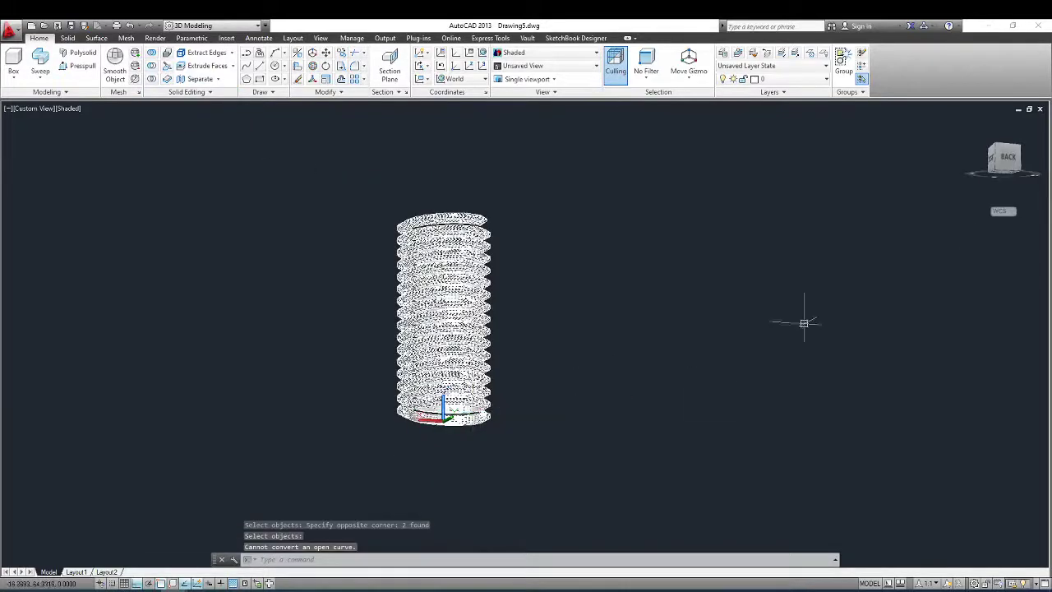
# - Turn the view to NW Isometric from the ViewCube
pyautogui.click(1021, 150)
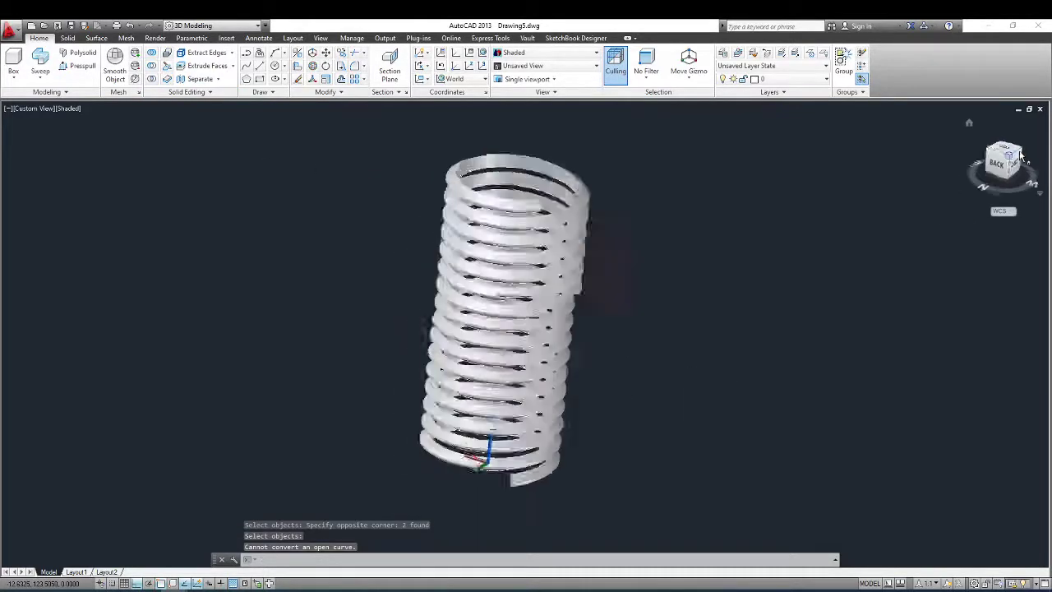
pyautogui.scroll(2, 556, 399)
pyautogui.scroll(-3, 541, 379)
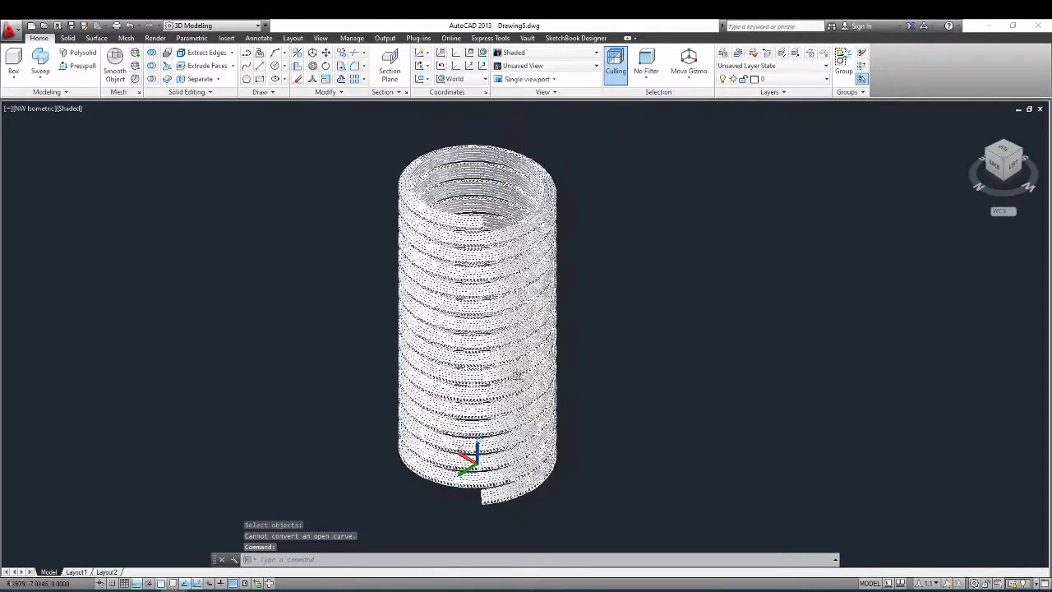
pyautogui.press('Escape')
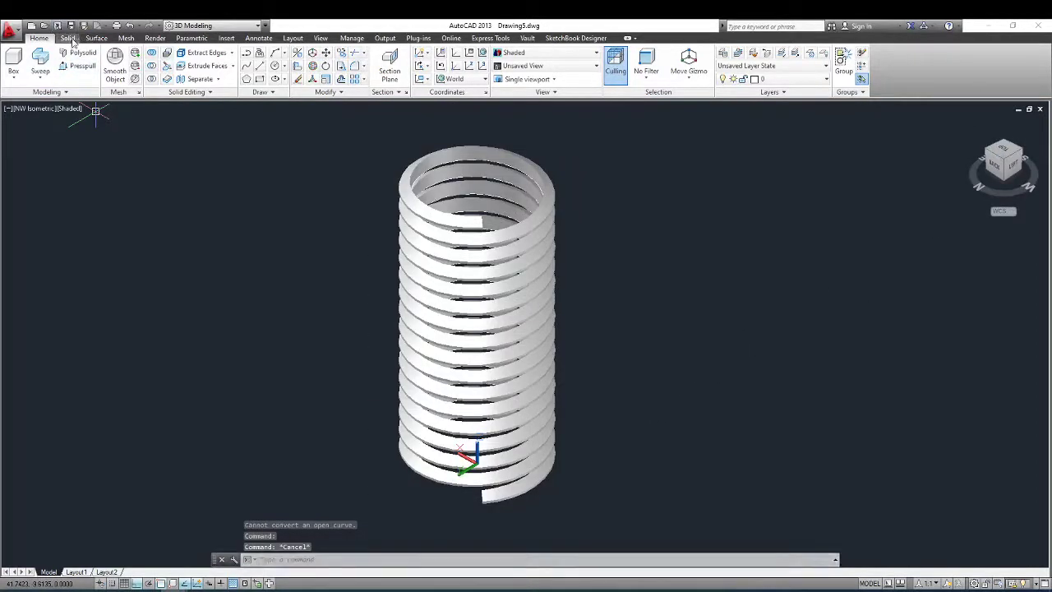
# - Draw a cylinder centred at 0,0 with radius 4 and height 20 inside the thread
pyautogui.click(69, 39)
pyautogui.click(29, 68)
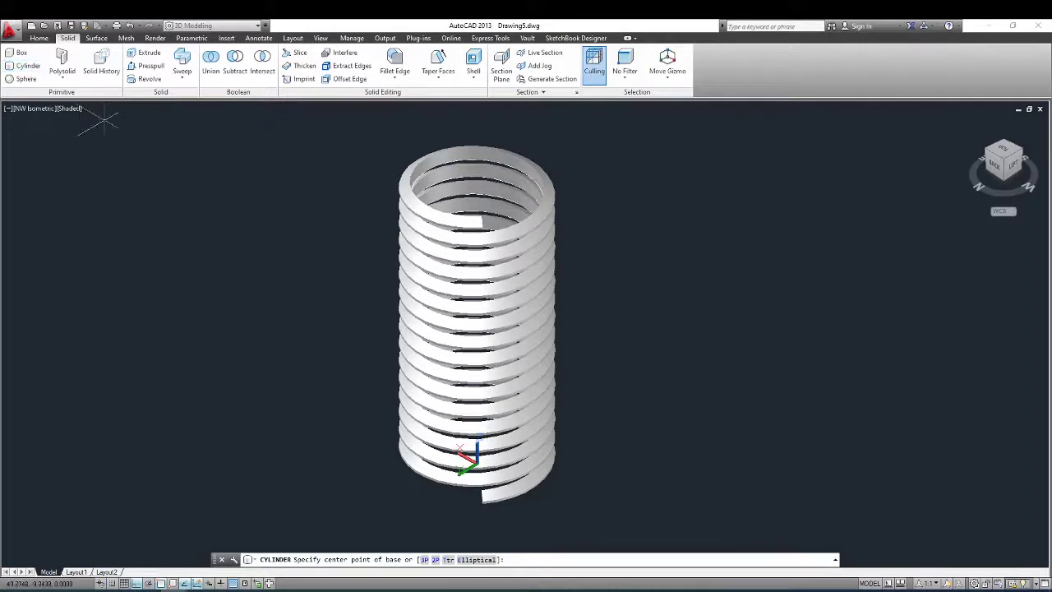
pyautogui.click(28, 65)
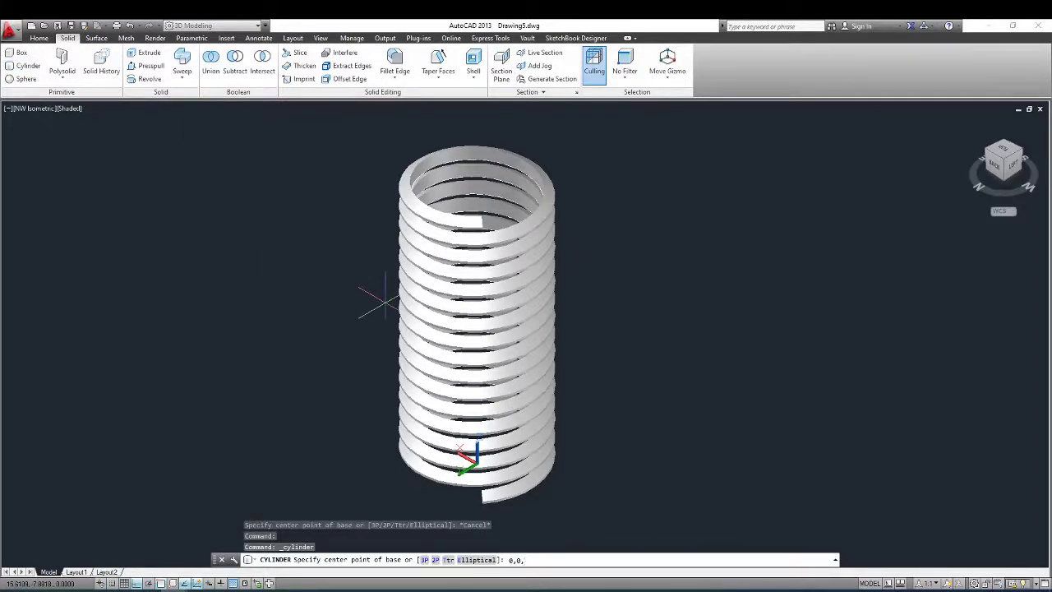
pyautogui.press('Return')
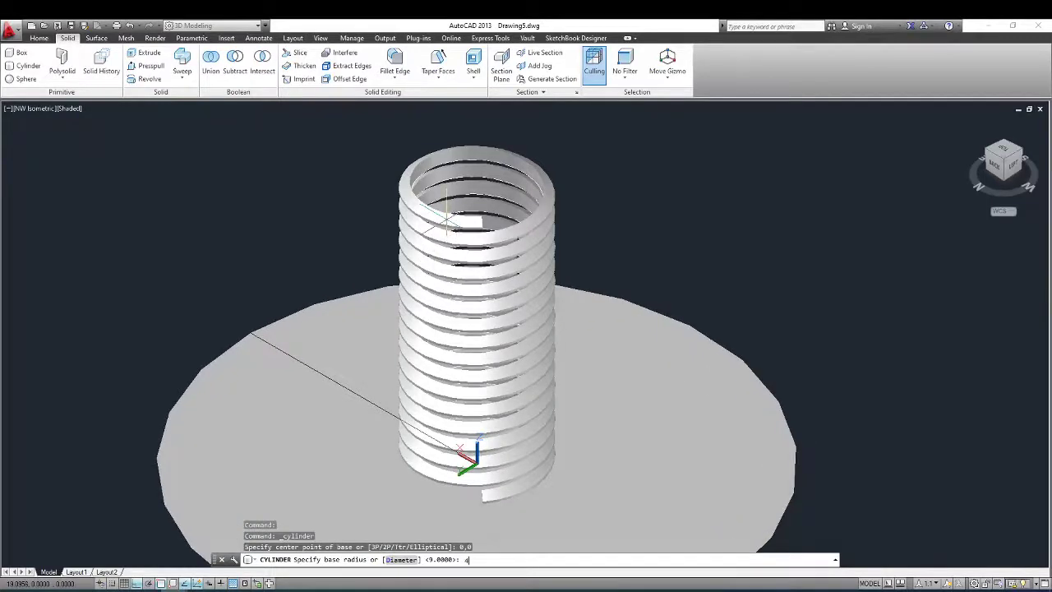
pyautogui.press('Return')
pyautogui.press('Return')
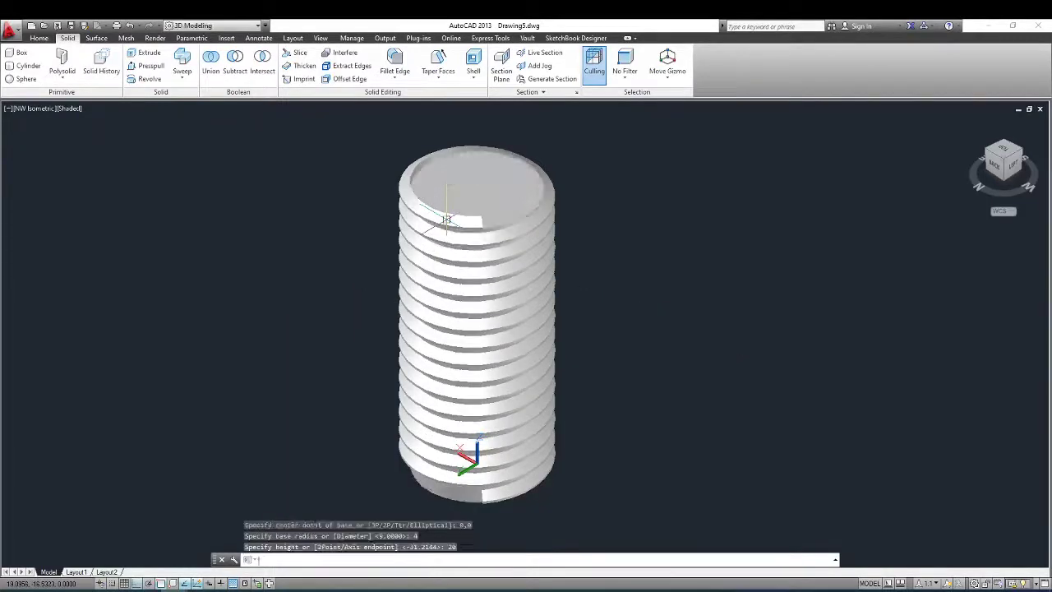
pyautogui.press('Return')
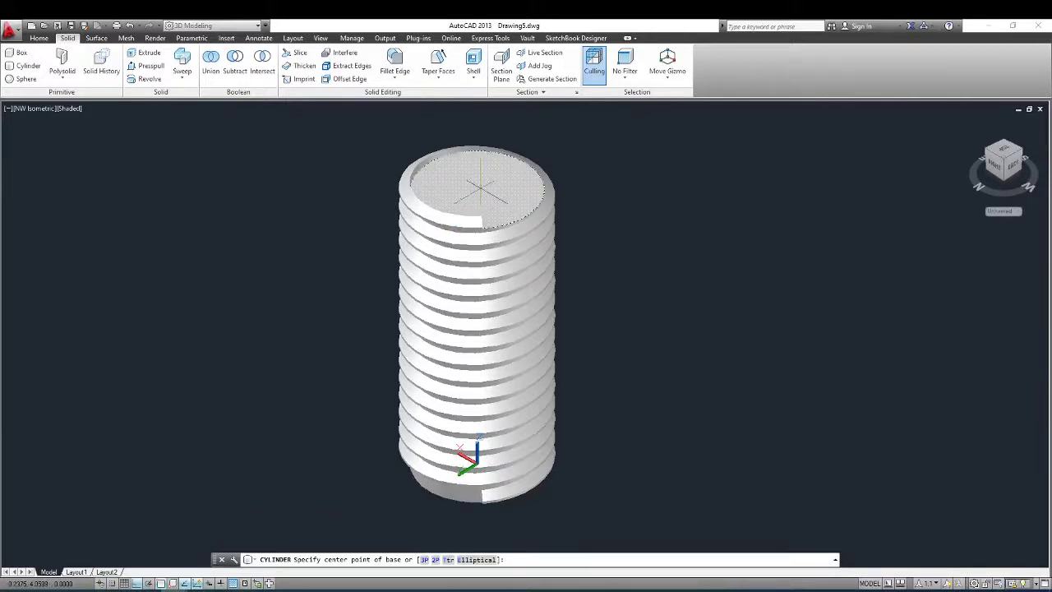
# - Start another cylinder and try a Center snap on the shank's top face
pyautogui.keyDown('shift'); pyautogui.rightClick(481, 190); pyautogui.keyUp('shift')
pyautogui.click(513, 327)
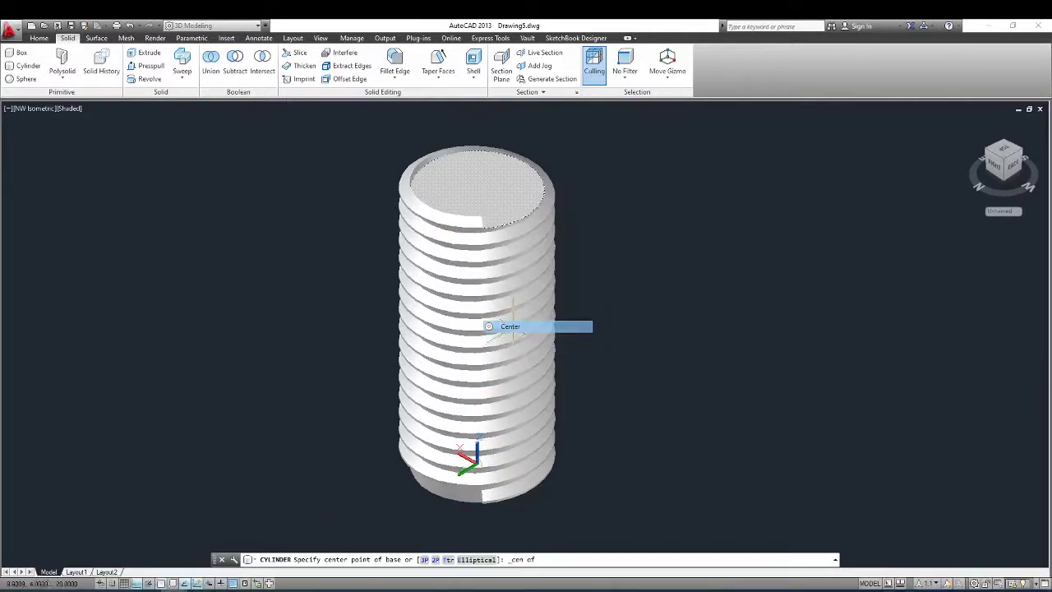
pyautogui.click(489, 205)
pyautogui.moveTo(583, 236); pyautogui.dragTo(516, 265, button='middle')
# - Stack a cylinder of radius 4.7675 and height 10, Center-snapped on the shank's top face
pyautogui.press('Escape')
pyautogui.press('Escape')
pyautogui.press('Escape')
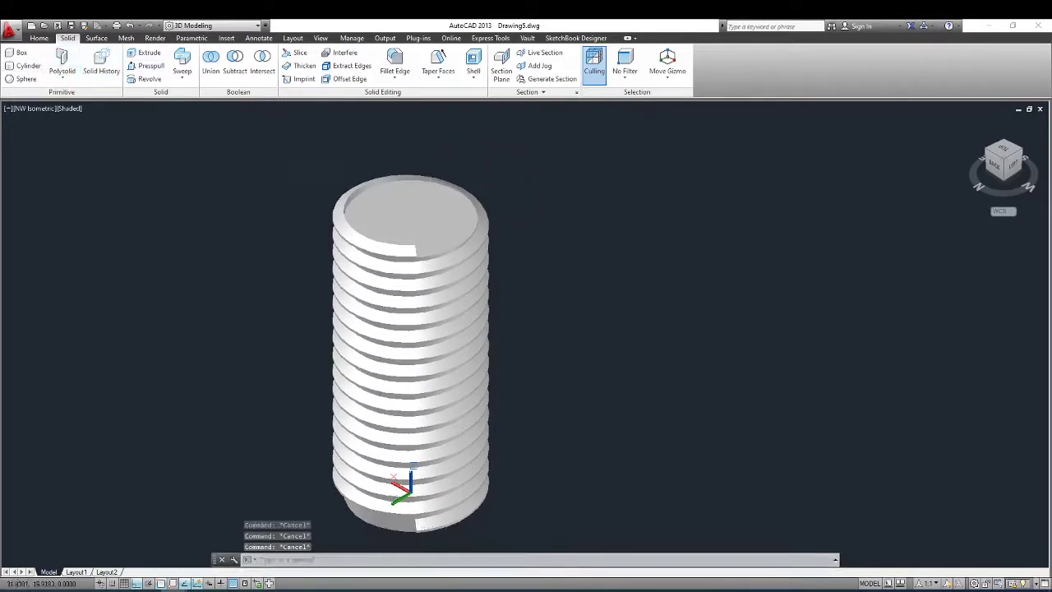
pyautogui.click(33, 66)
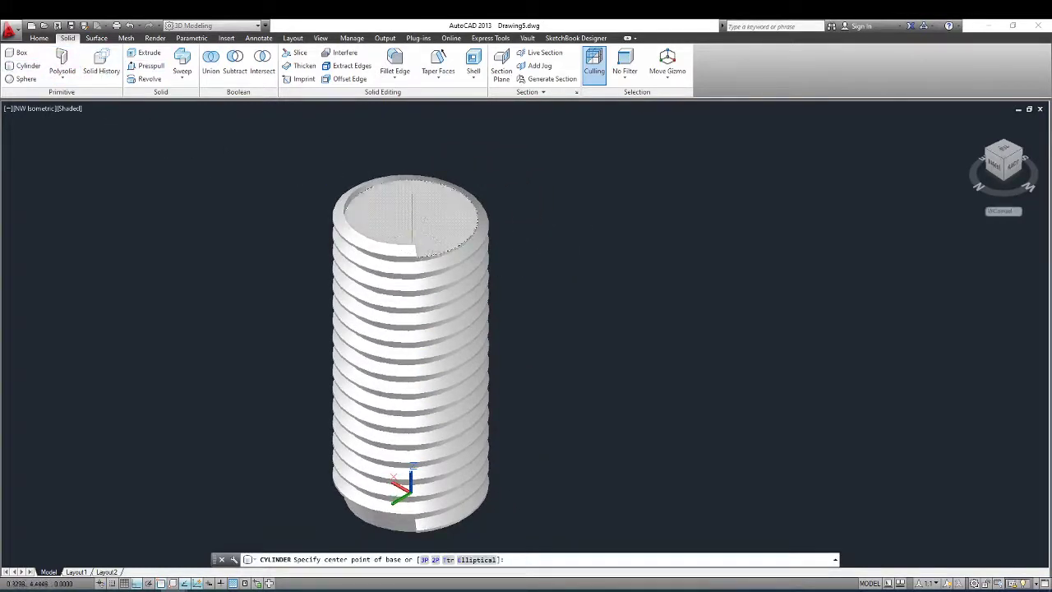
pyautogui.click(25, 66)
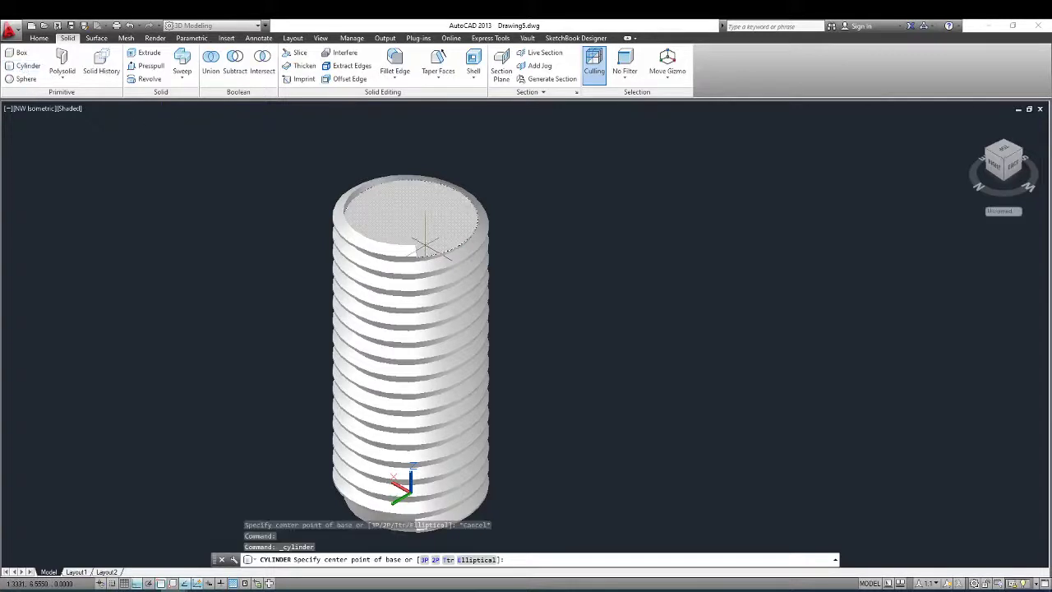
pyautogui.keyDown('shift'); pyautogui.rightClick(421, 243); pyautogui.keyUp('shift')
pyautogui.click(449, 381)
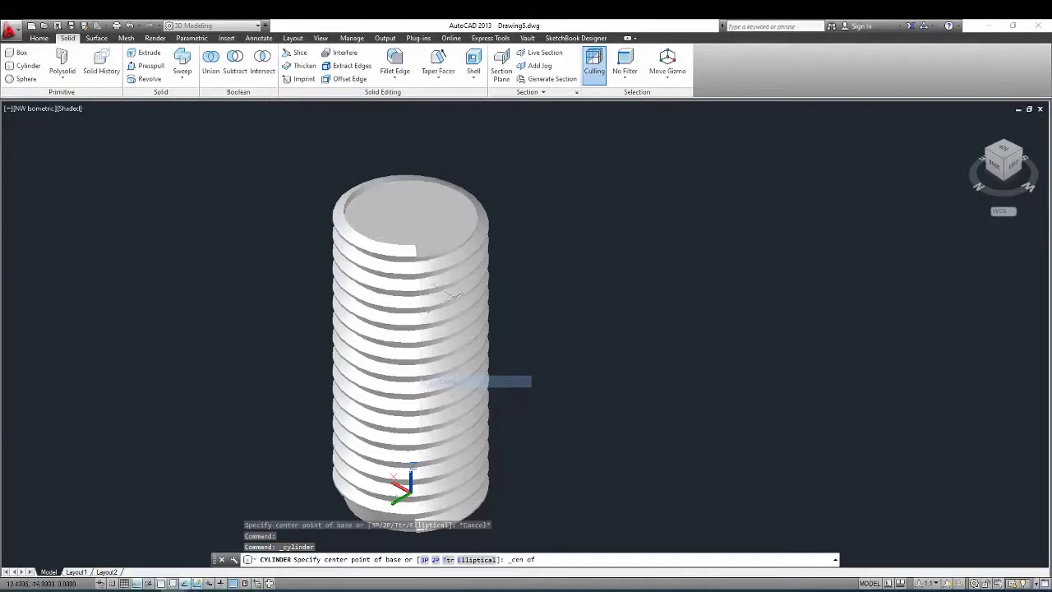
pyautogui.click(448, 246)
pyautogui.write('4.7675')
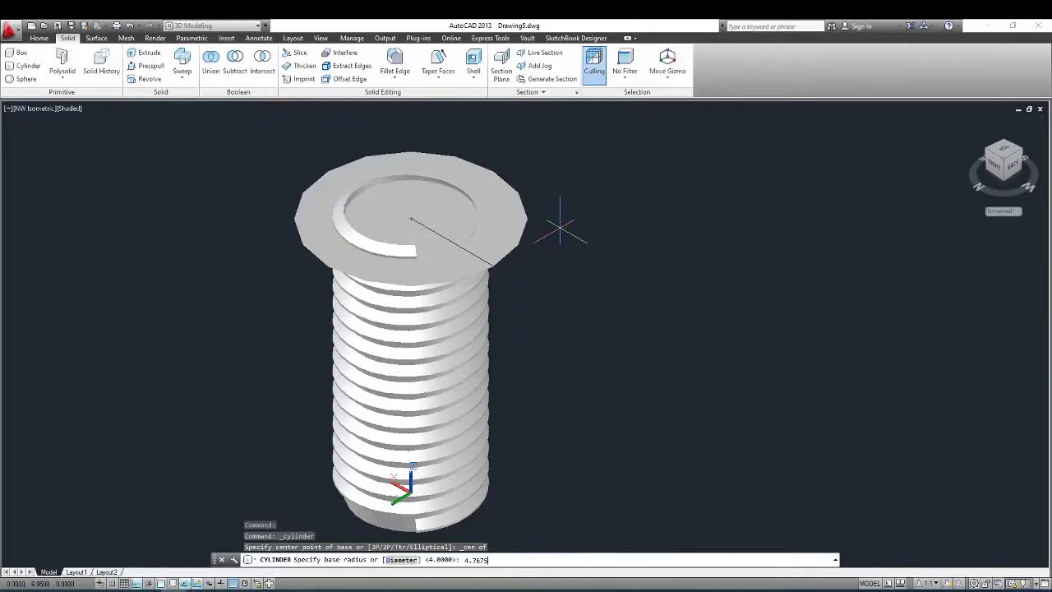
pyautogui.press('Return')
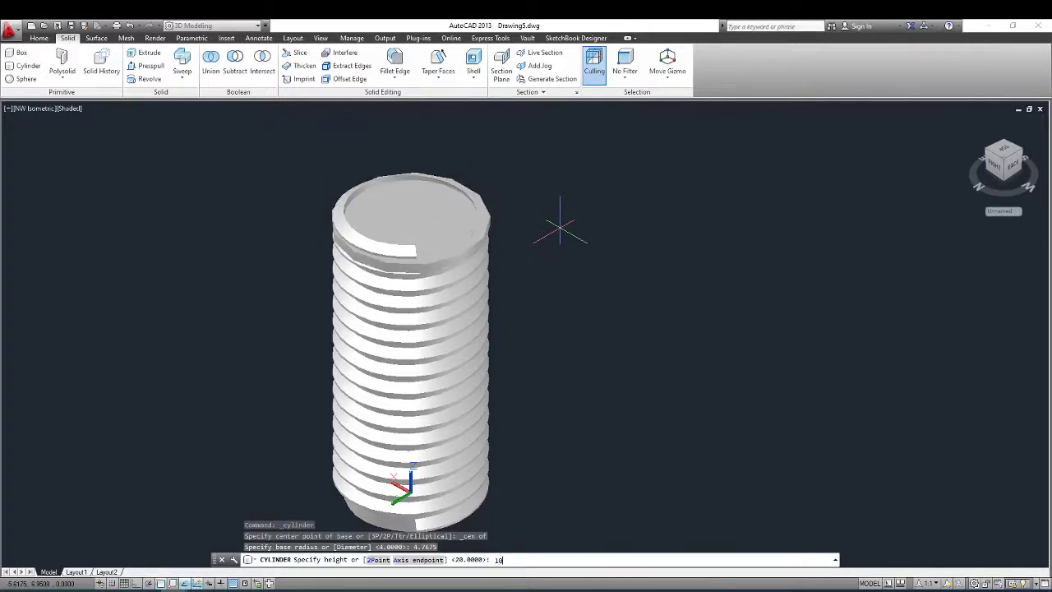
pyautogui.press('Return')
pyautogui.scroll(-3, 559, 228)
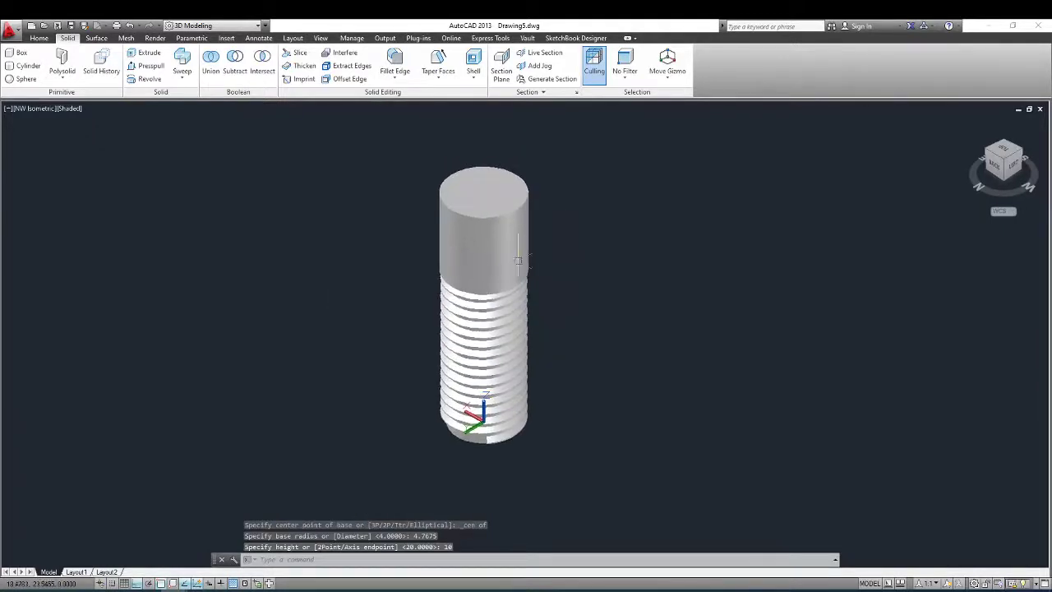
pyautogui.press('Return')
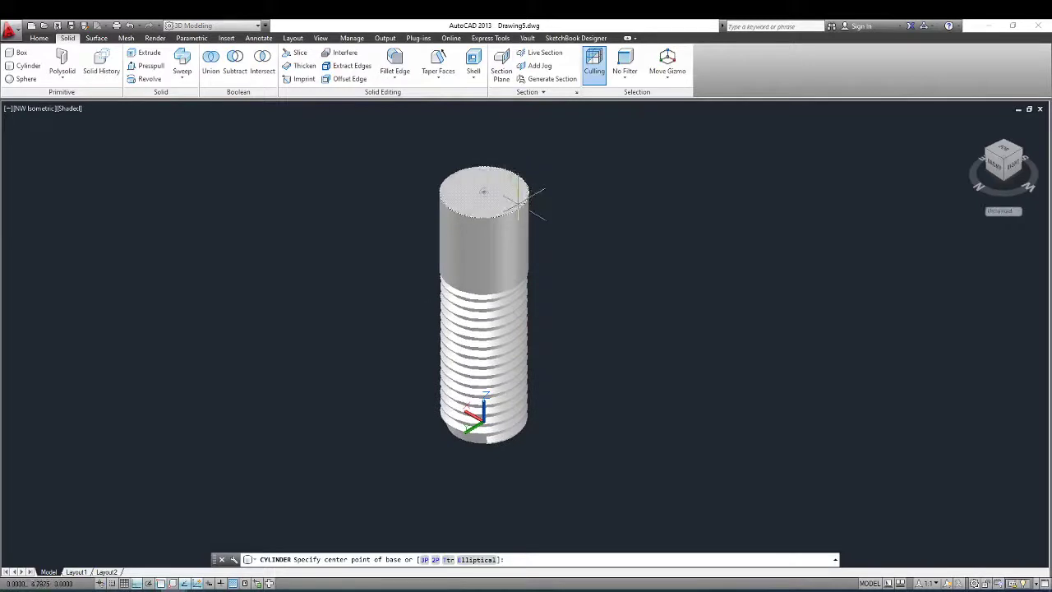
# - Draw the bolt-head cylinder of radius 9 and height 5 on the plain section's top
pyautogui.click(518, 199)
pyautogui.write('9')
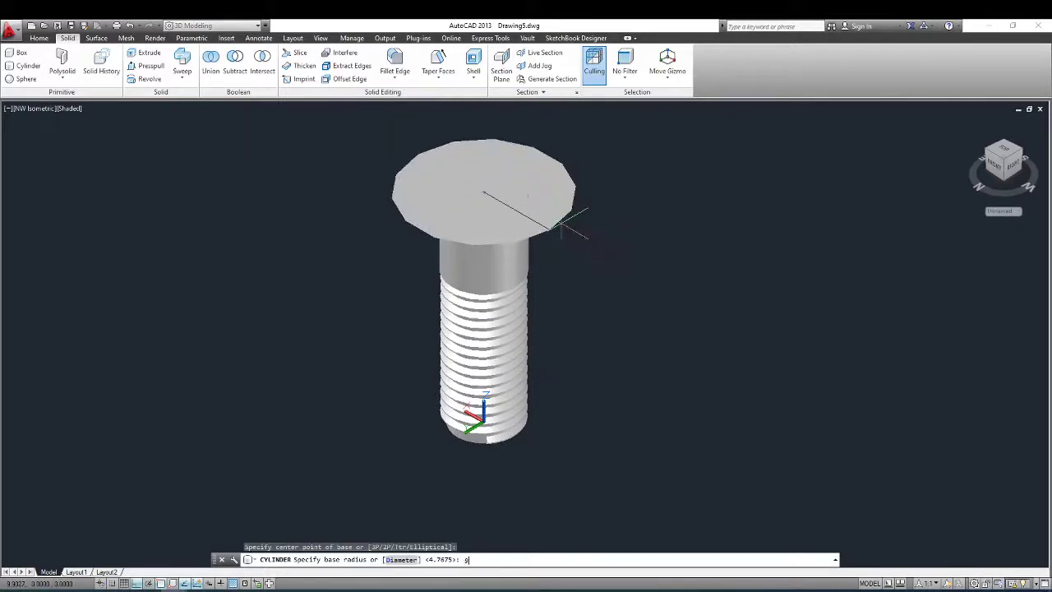
pyautogui.press('Return')
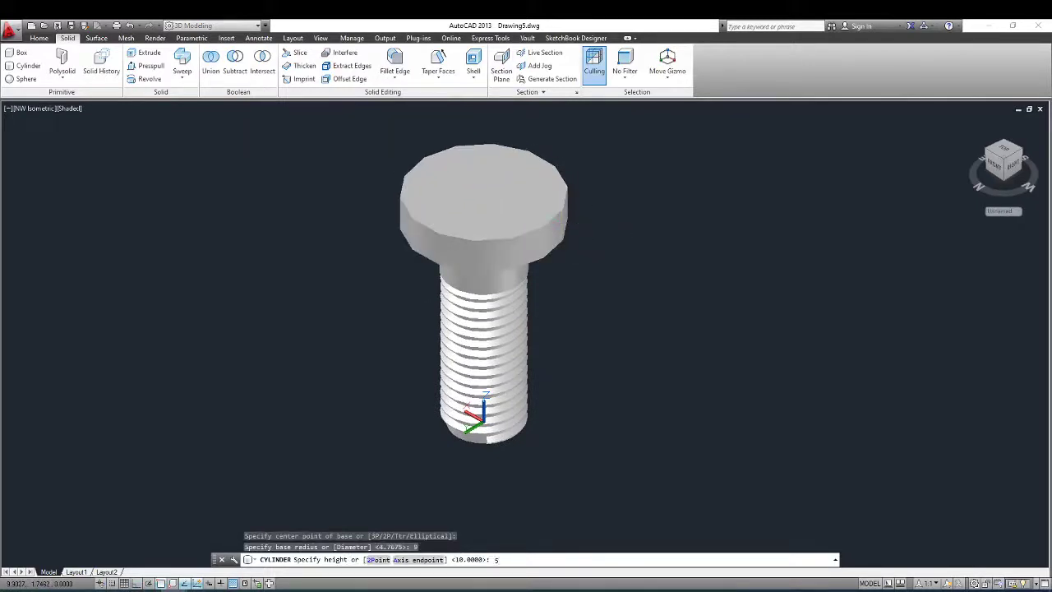
pyautogui.press('Return')
pyautogui.scroll(2, 556, 271)
pyautogui.press('Escape')
pyautogui.press('Escape')
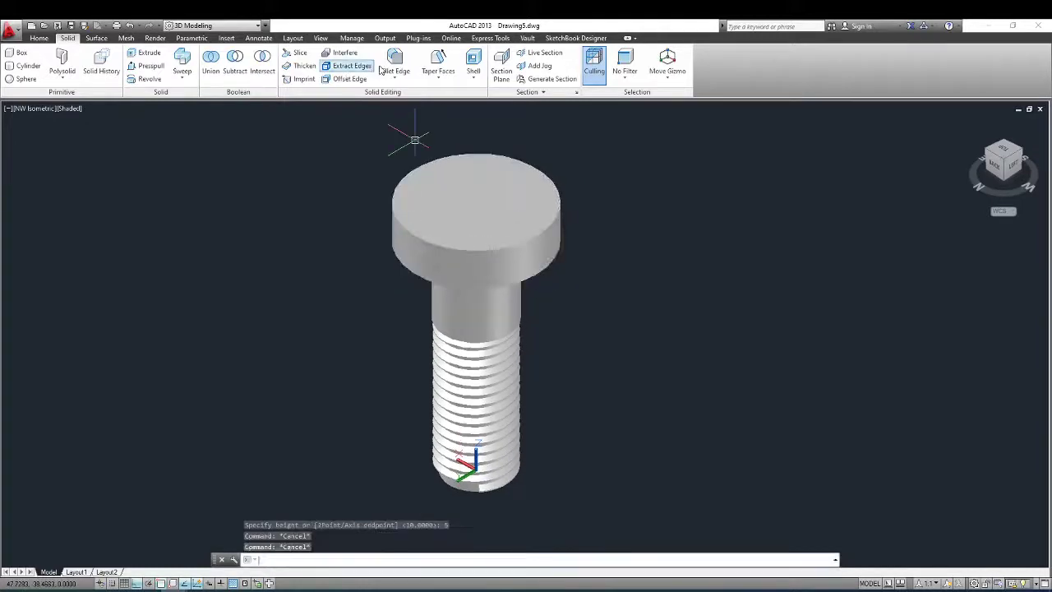
# - Fillet the head's top edge with radius 2
pyautogui.click(393, 63)
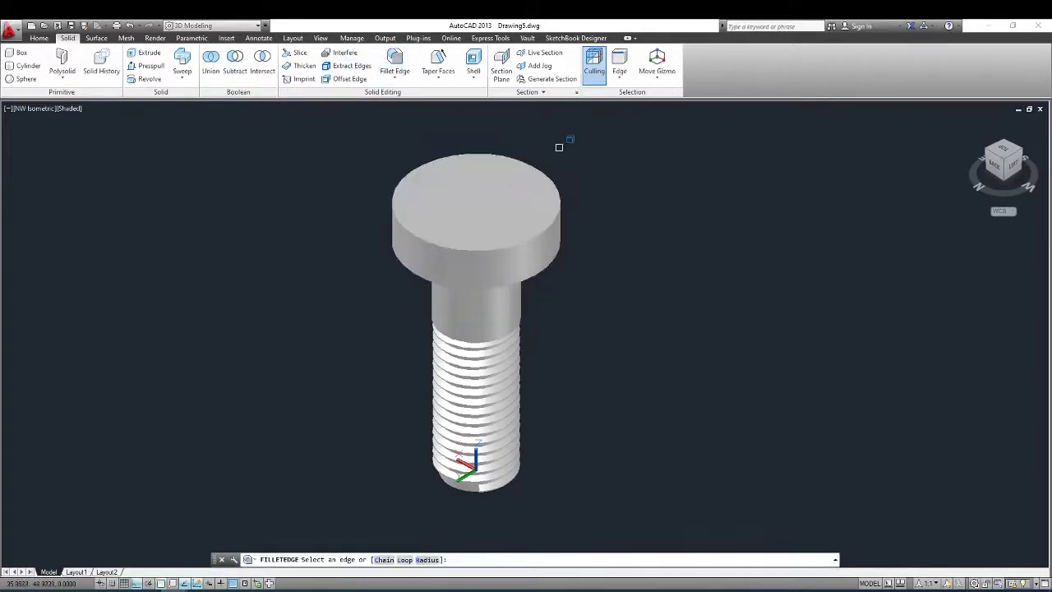
pyautogui.click(417, 168)
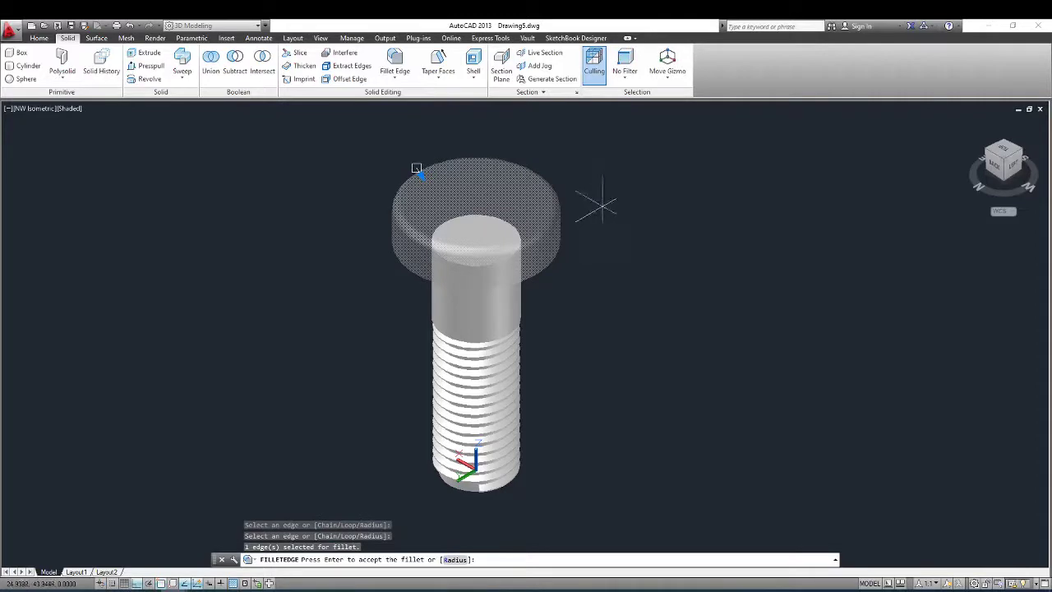
pyautogui.write('R')
pyautogui.press('Return')
pyautogui.write('2')
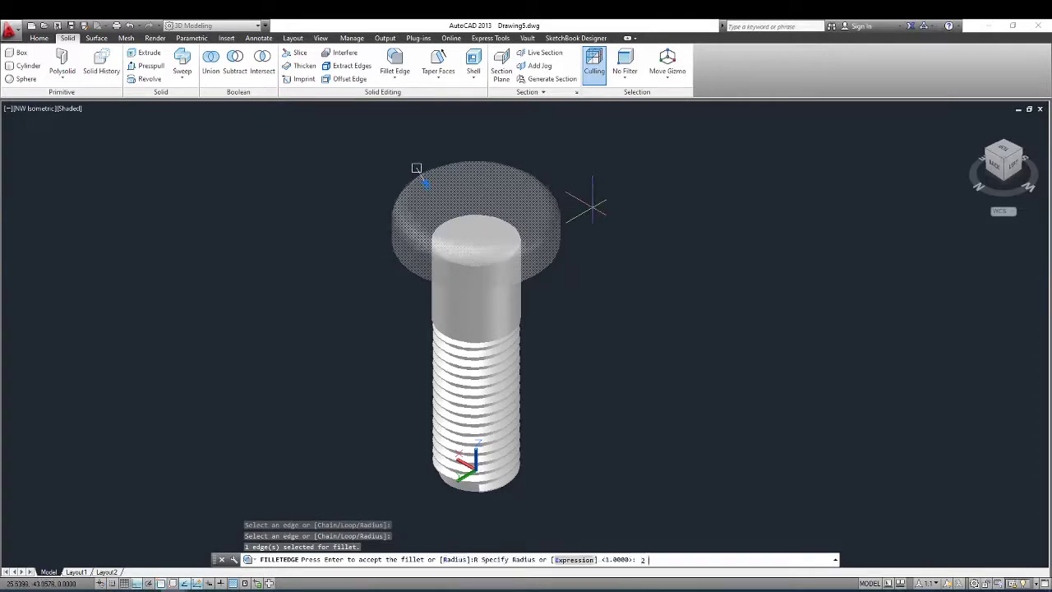
pyautogui.press('Return')
pyautogui.press('Return')
pyautogui.press('Escape')
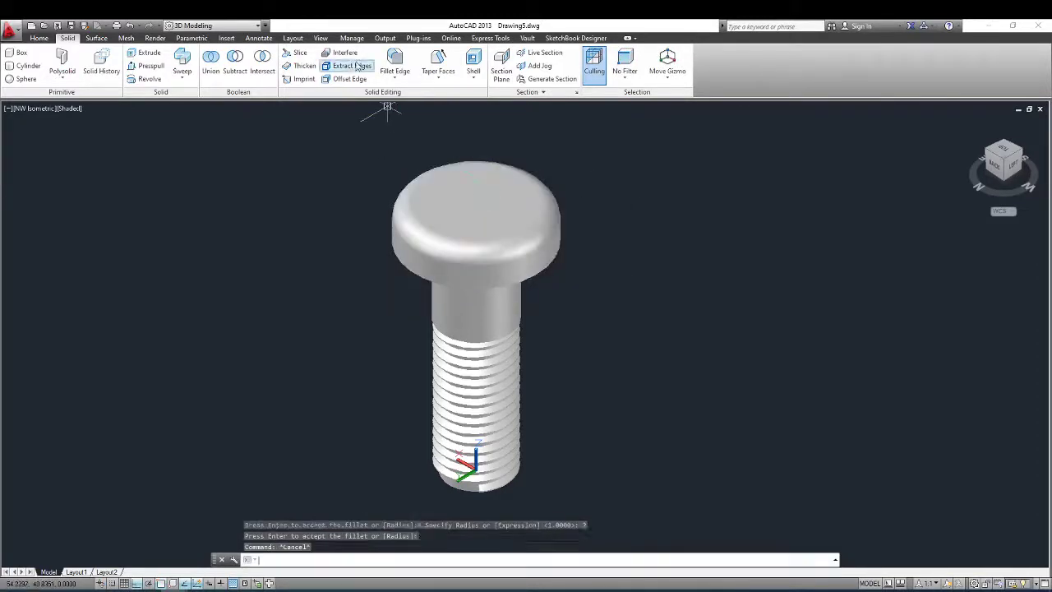
pyautogui.press('Escape')
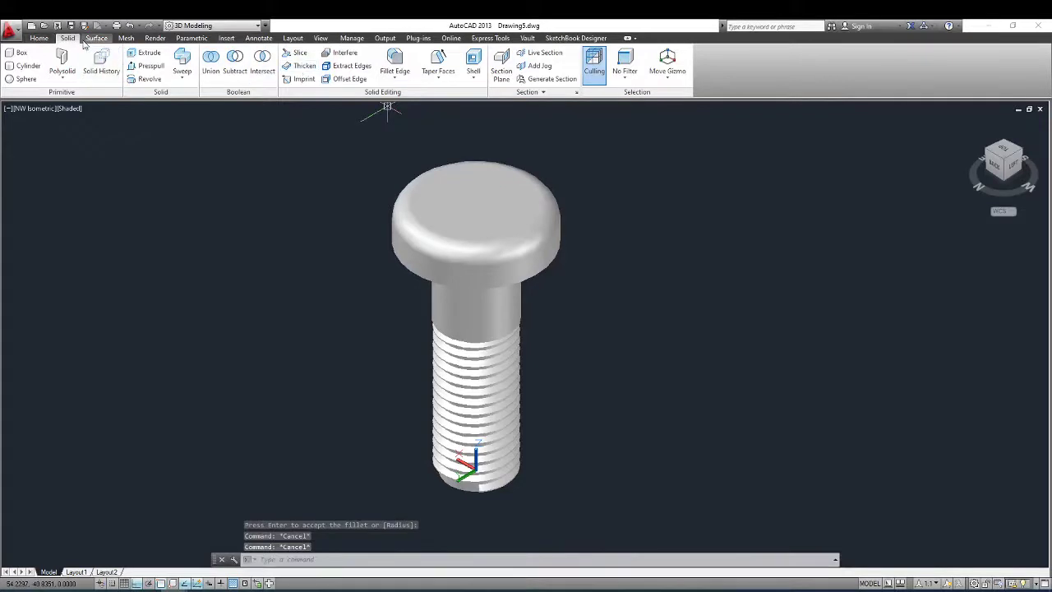
# - Draw a six-sided polygon inscribed in a circle of radius 8 above the bolt head
pyautogui.click(43, 39)
pyautogui.click(247, 79)
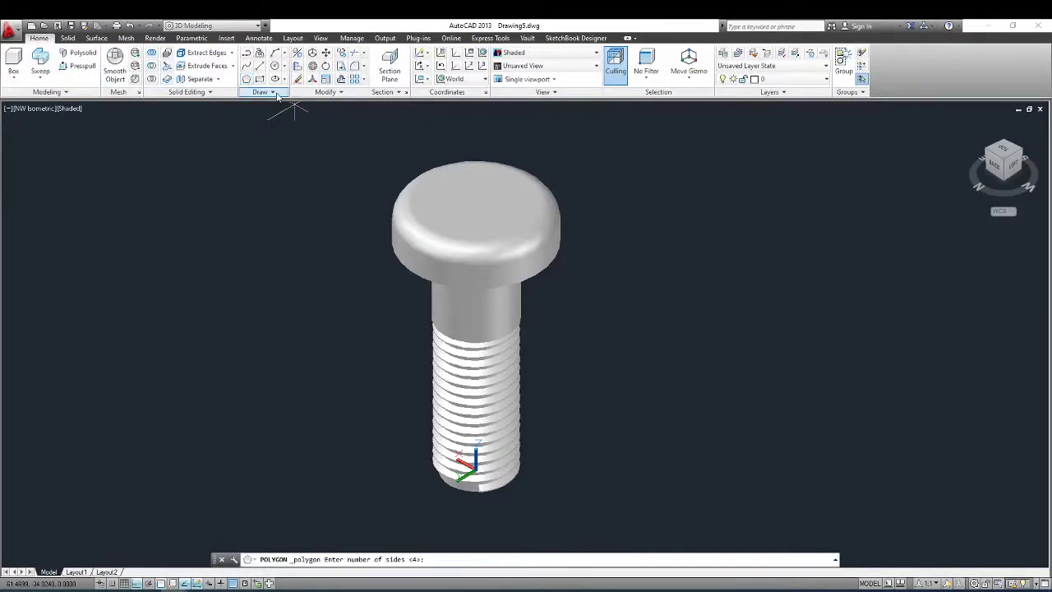
pyautogui.click(249, 81)
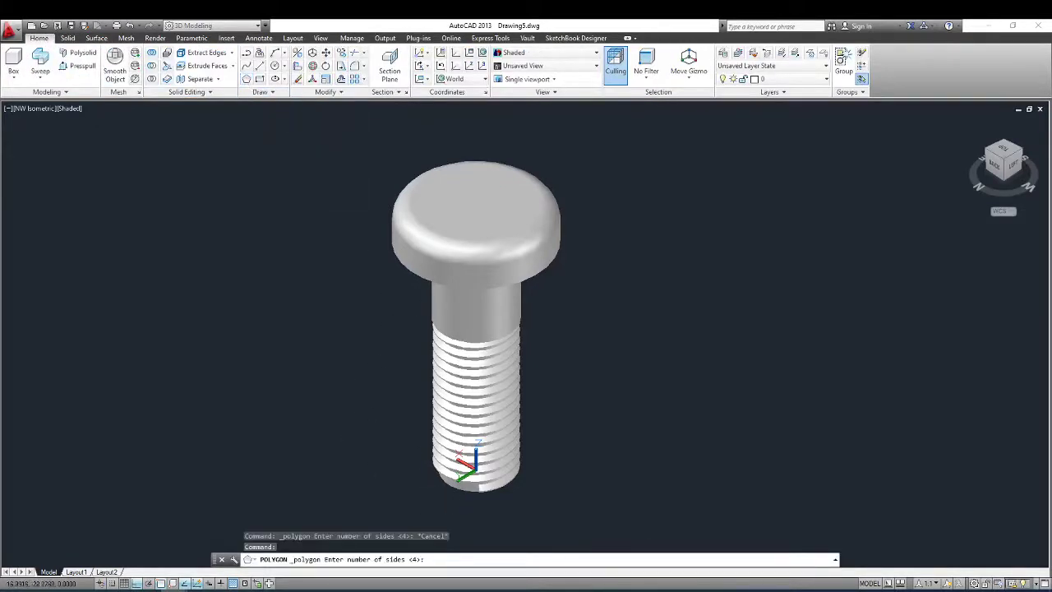
pyautogui.write('6')
pyautogui.press('Return')
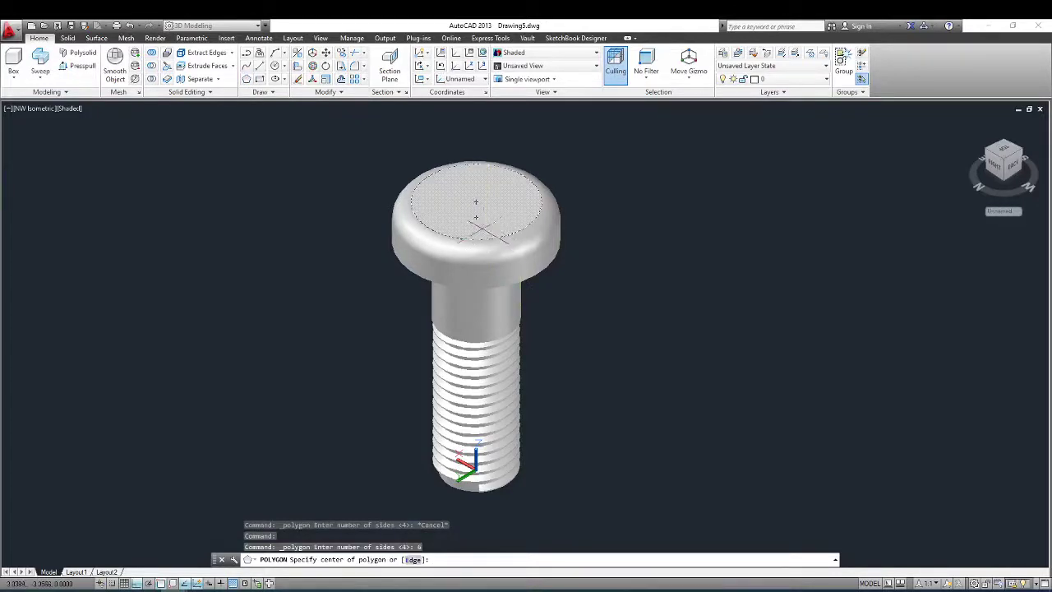
pyautogui.click(485, 244)
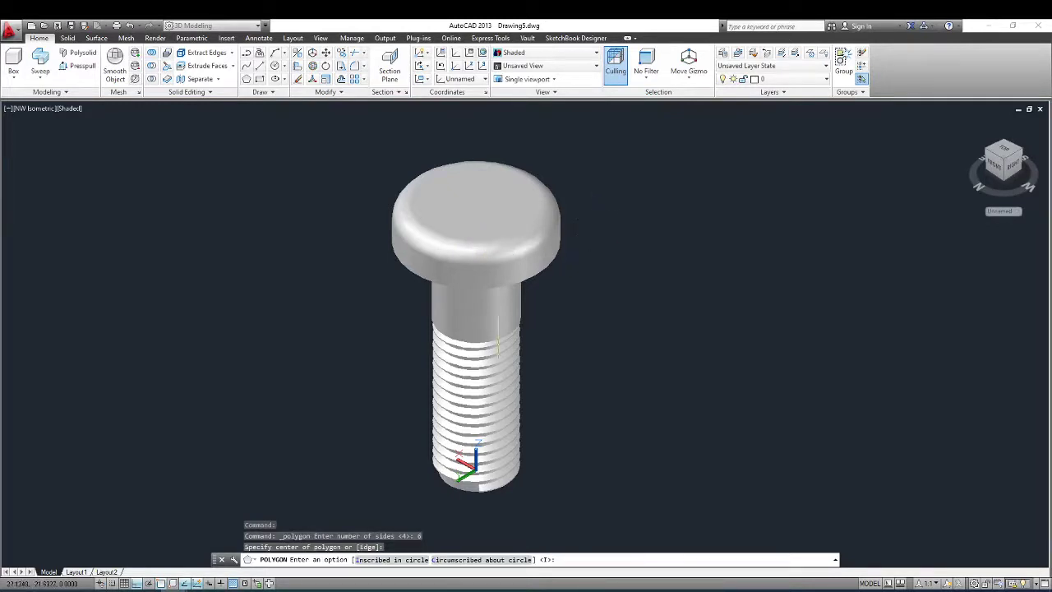
pyautogui.click(401, 559)
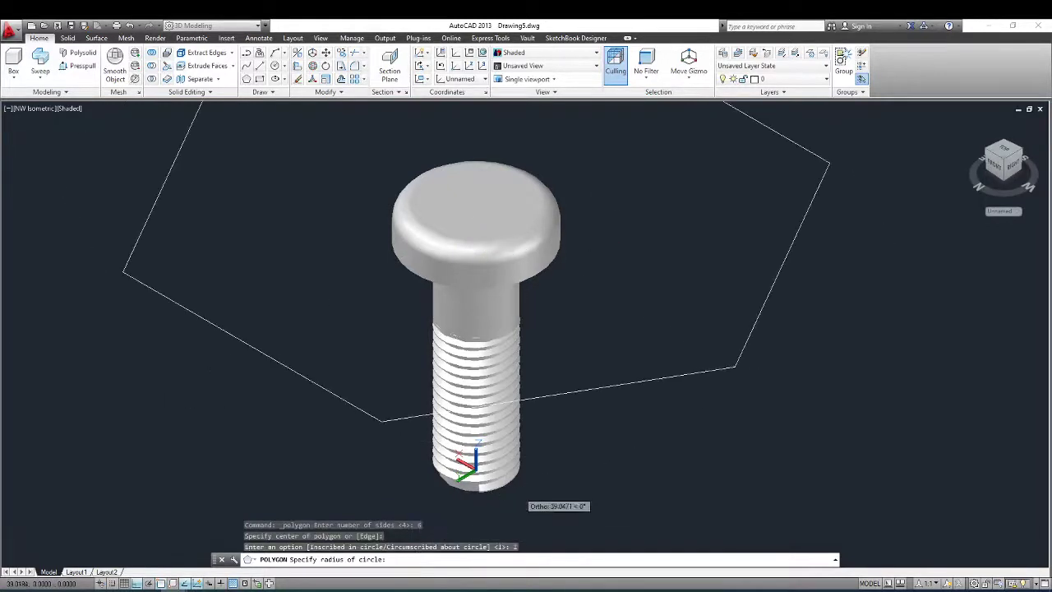
pyautogui.write('8')
pyautogui.press('Return')
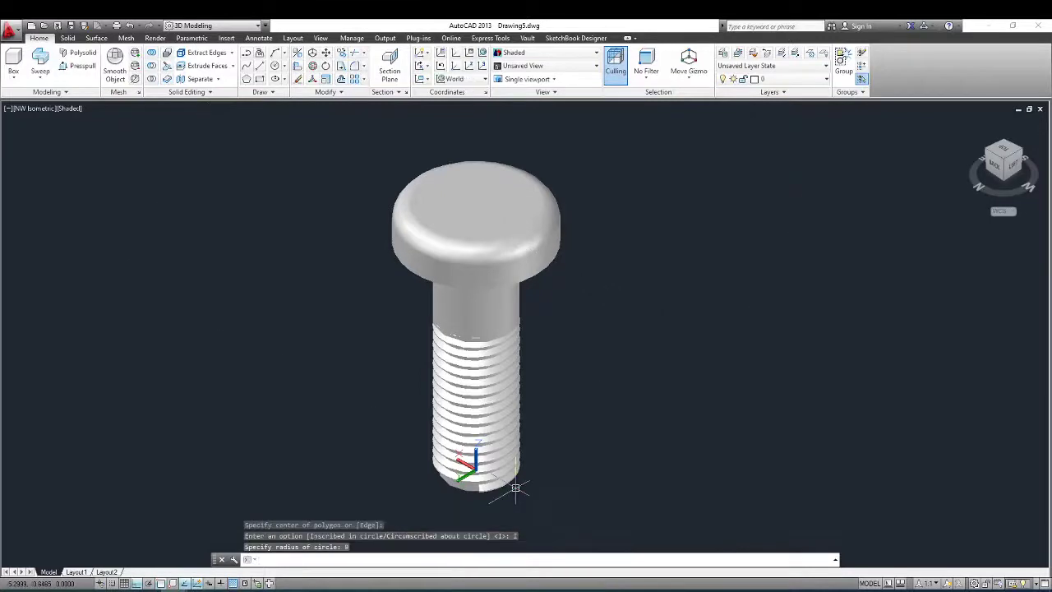
pyautogui.press('Escape')
pyautogui.press('Escape')
# - Switch to 2D Wireframe and move the hexagon up along Z above the head
pyautogui.click(74, 108)
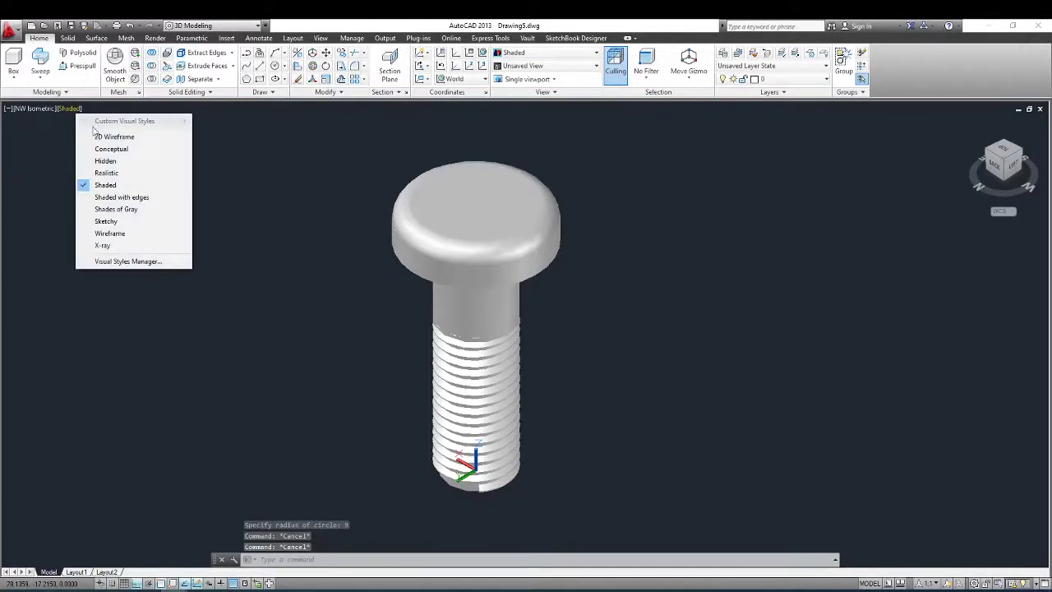
pyautogui.click(115, 137)
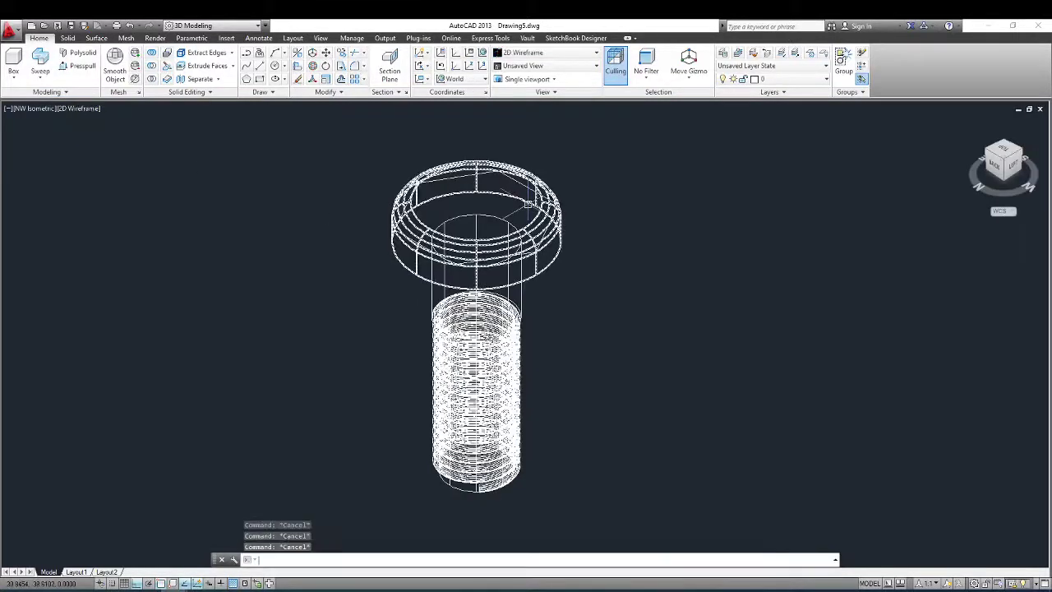
pyautogui.write('m')
pyautogui.press('Return')
pyautogui.click(459, 189)
pyautogui.press('Escape')
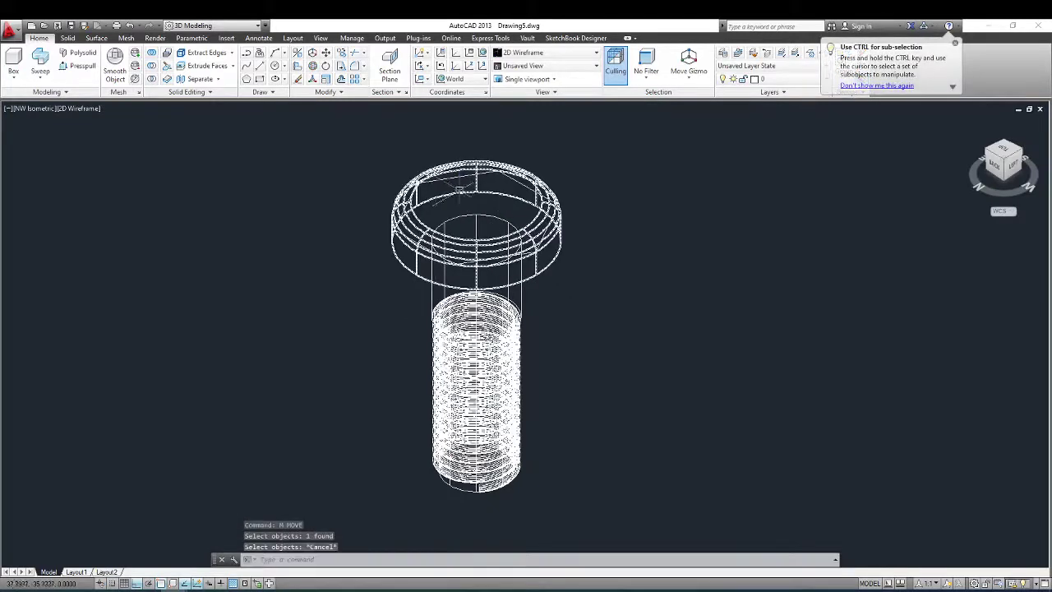
pyautogui.write('m')
pyautogui.press('Return')
pyautogui.click(459, 189)
pyautogui.press('Return')
pyautogui.click(649, 348)
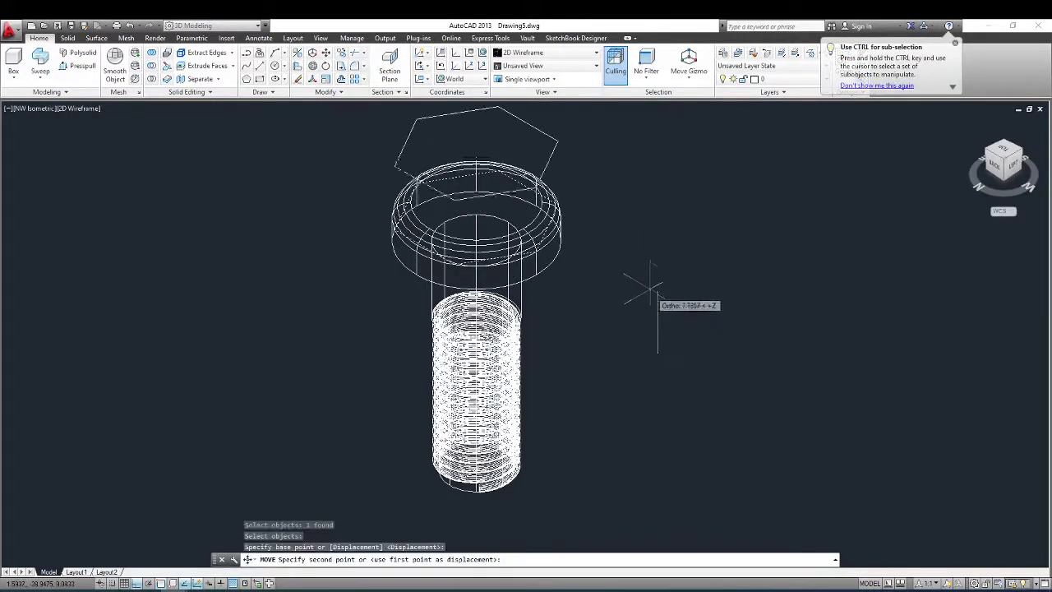
pyautogui.press('Escape')
pyautogui.scroll(-4, 624, 287)
pyautogui.press('Escape')
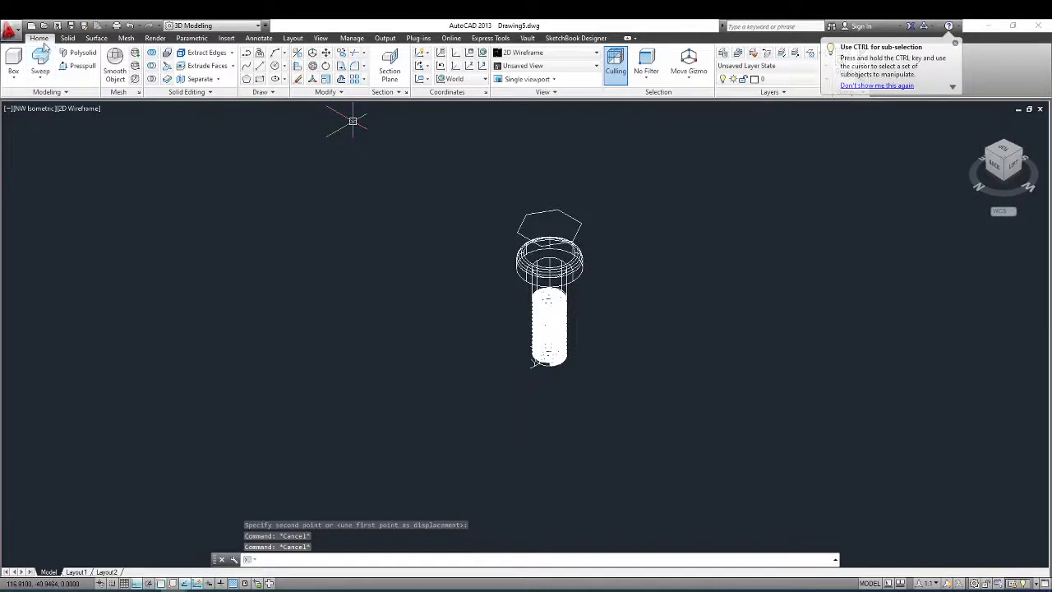
# - Extrude the hexagon into a prism through the round head
pyautogui.click(67, 38)
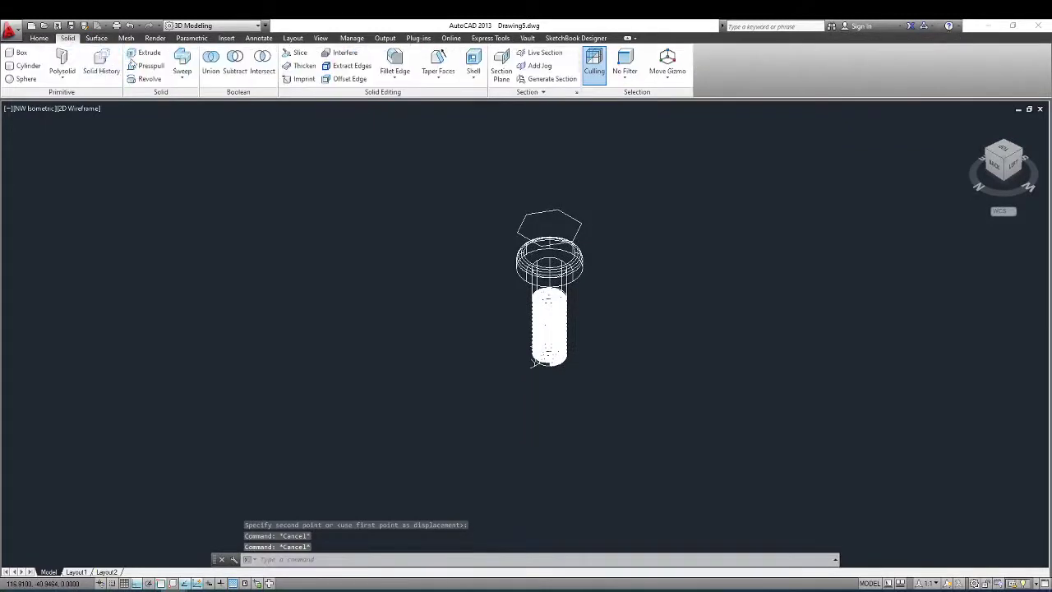
pyautogui.click(142, 54)
pyautogui.click(583, 218)
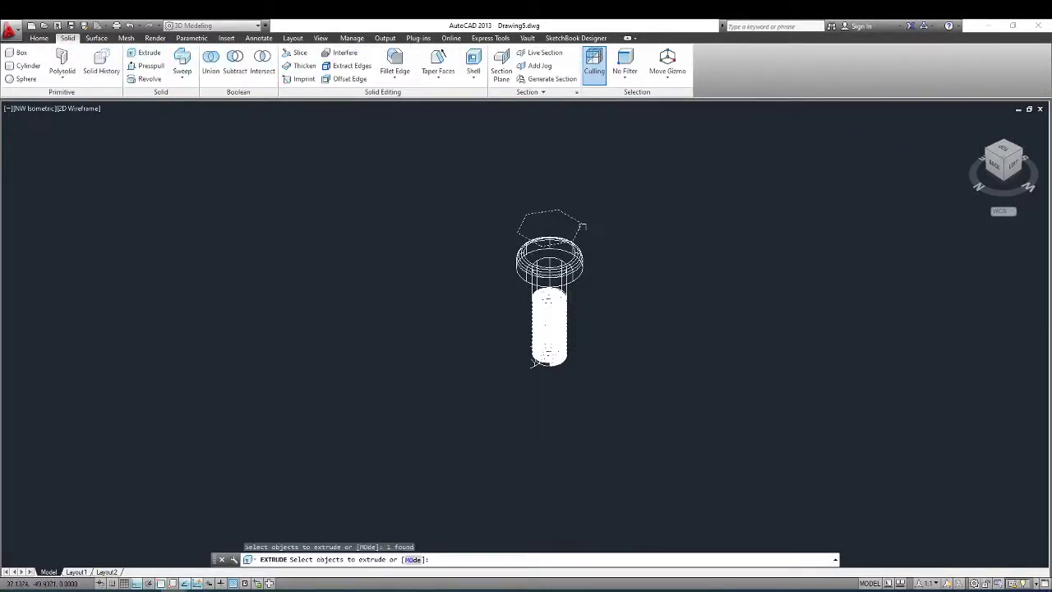
pyautogui.press('Return')
pyautogui.press('Escape')
pyautogui.press('Escape')
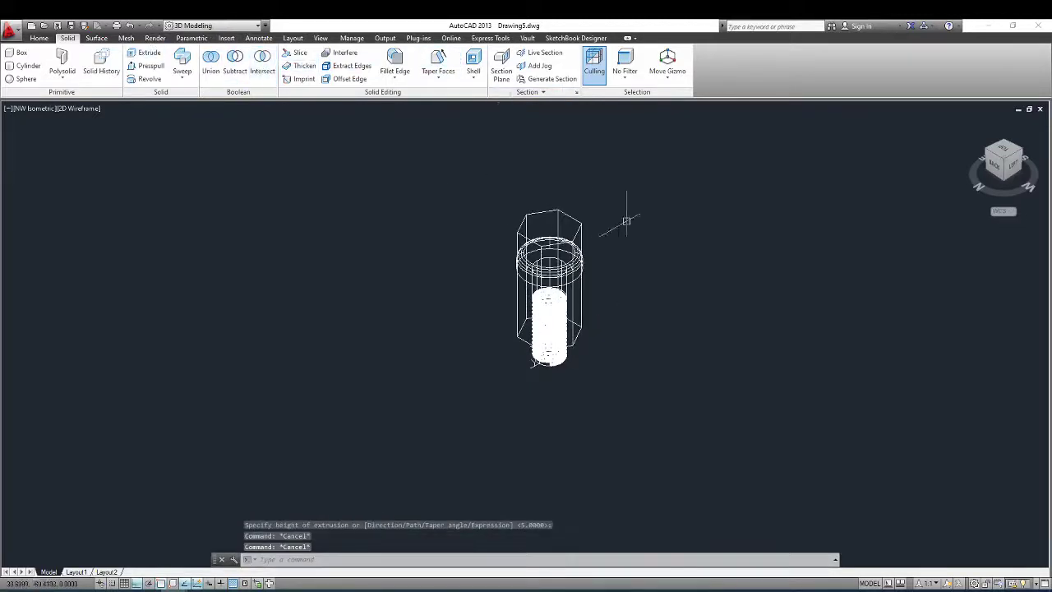
# - Intersect the hexagonal prism with the round head to form a hex head
pyautogui.click(263, 64)
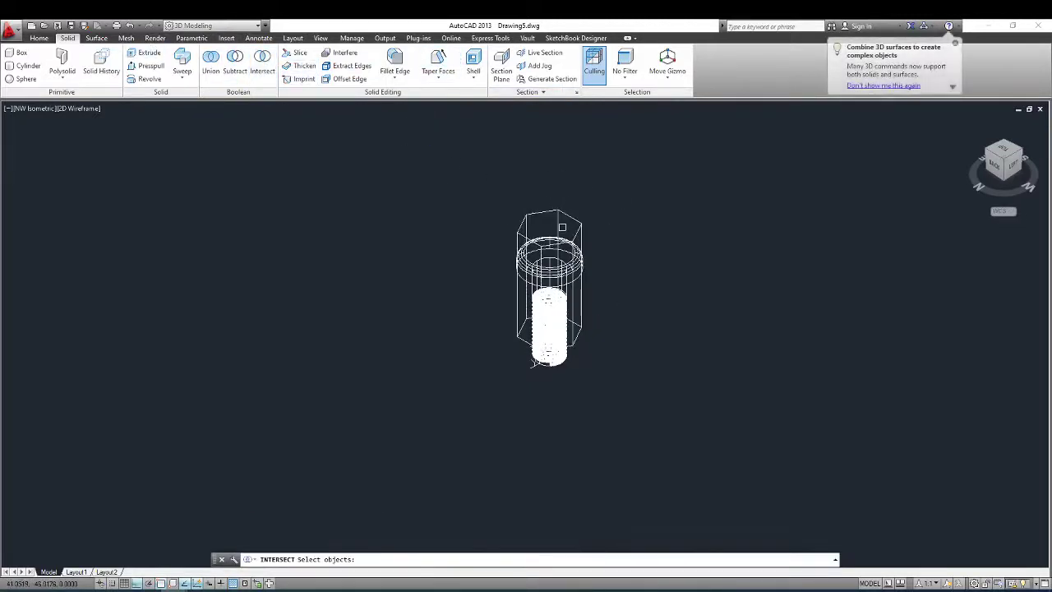
pyautogui.click(588, 242)
pyautogui.click(580, 259)
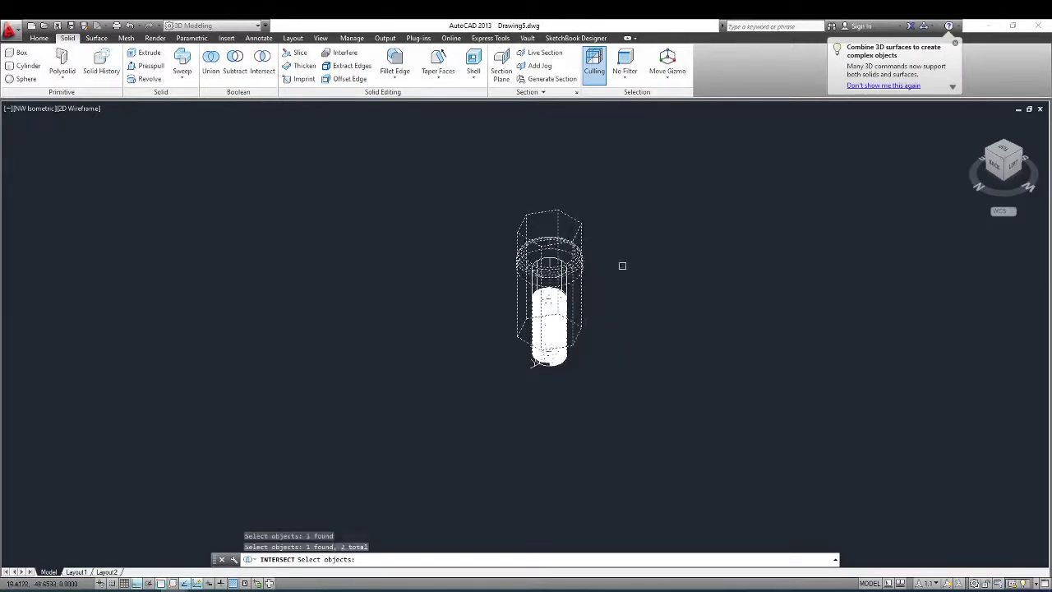
pyautogui.press('Return')
pyautogui.scroll(3, 555, 262)
pyautogui.press('Escape')
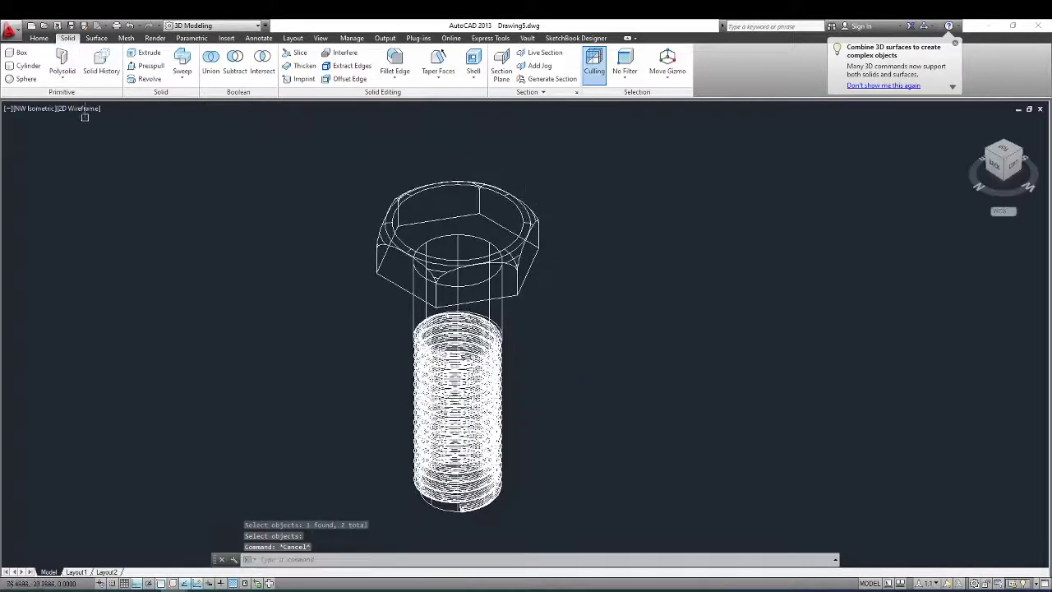
# - Switch the visual style to Shaded
pyautogui.click(90, 108)
pyautogui.click(123, 187)
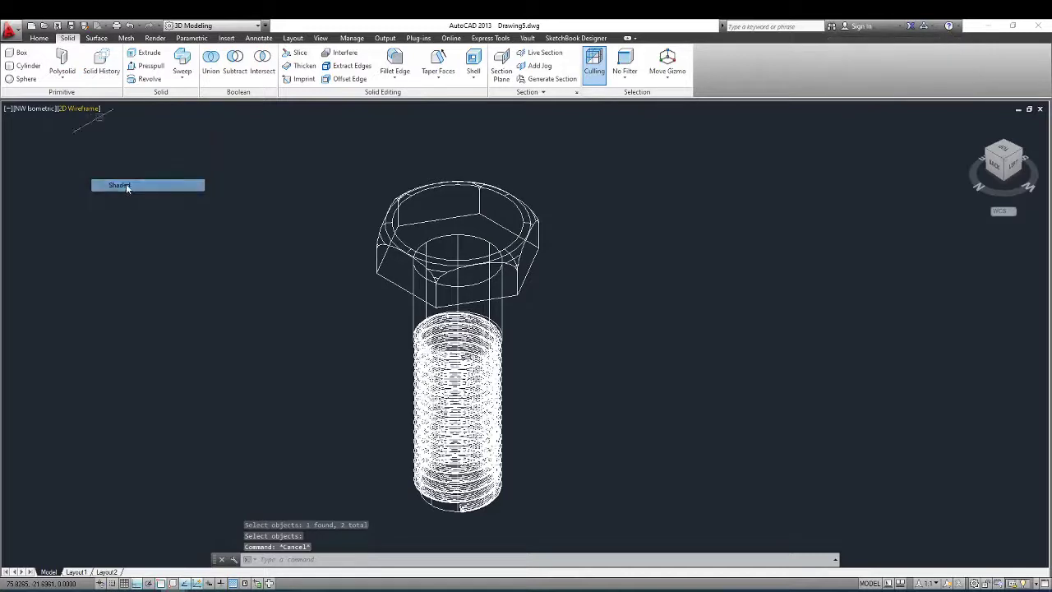
pyautogui.scroll(2, 574, 326)
pyautogui.scroll(-6, 475, 236)
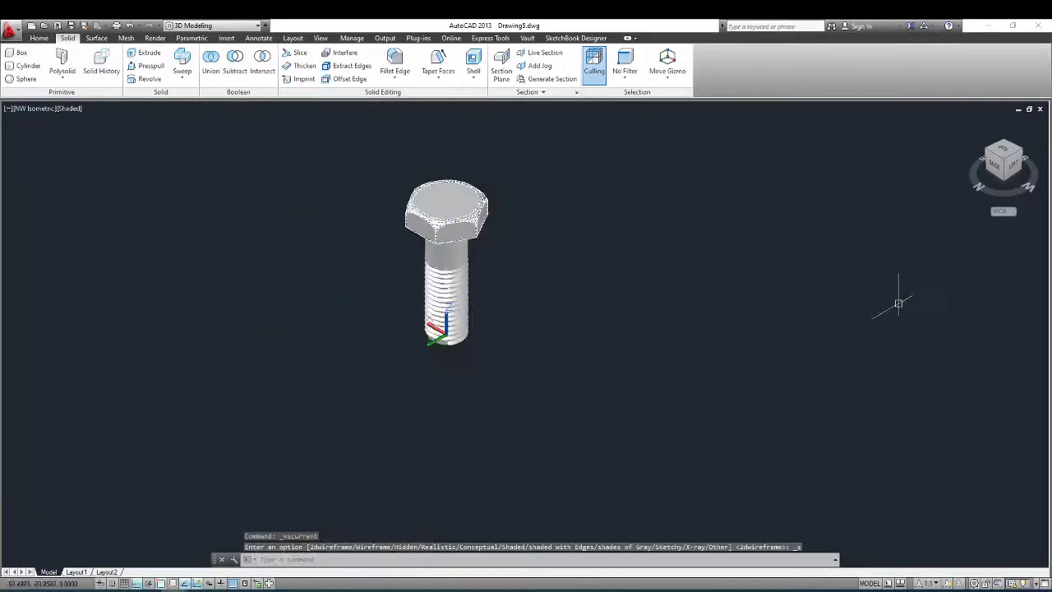
# - Orbit to a back view and window-select the hex head, shank and thread to union them
pyautogui.keyDown('shift'); pyautogui.moveTo(427, 246); pyautogui.dragTo(355, 148, button='middle'); pyautogui.keyUp('shift')
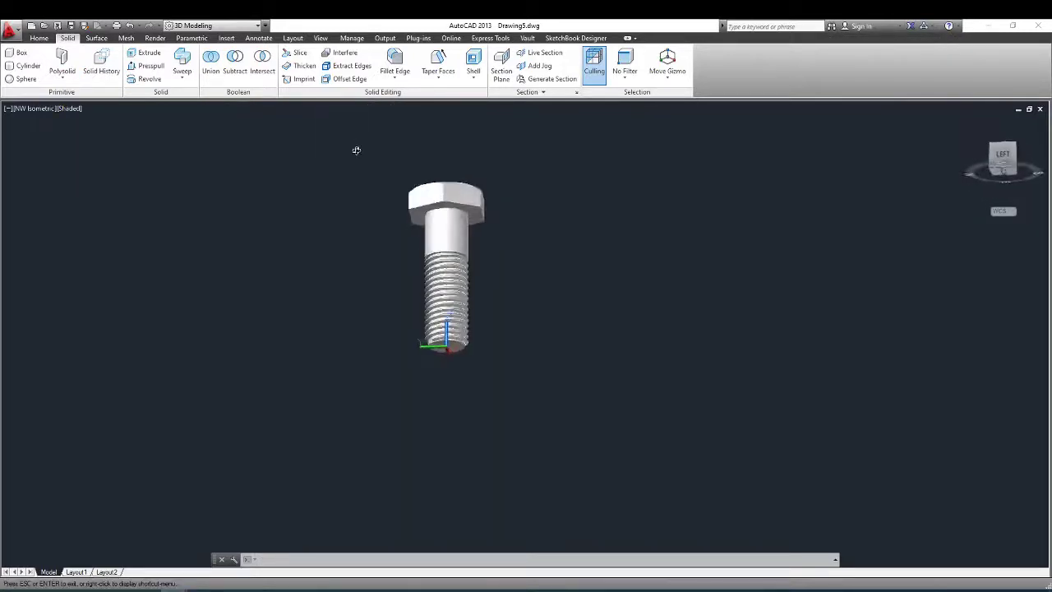
pyautogui.moveTo(421, 256)
pyautogui.keyDown('shift'); pyautogui.mouseDown(button='middle')
pyautogui.moveTo(545, 375)
pyautogui.moveTo(341, 205)
pyautogui.mouseUp(button='middle'); pyautogui.keyUp('shift')
pyautogui.press('Escape')
pyautogui.press('Escape')
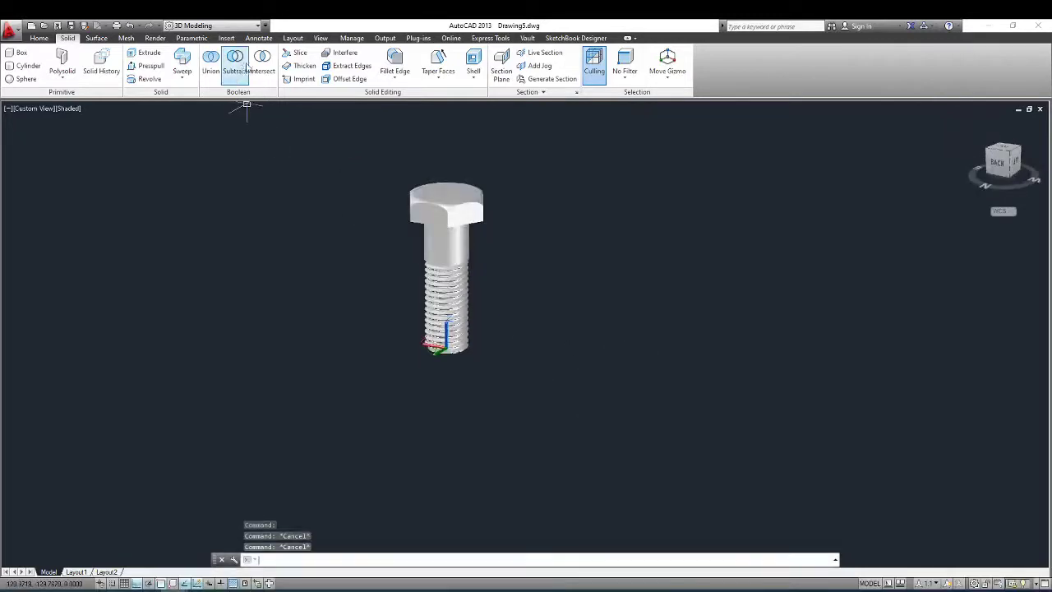
pyautogui.click(211, 61)
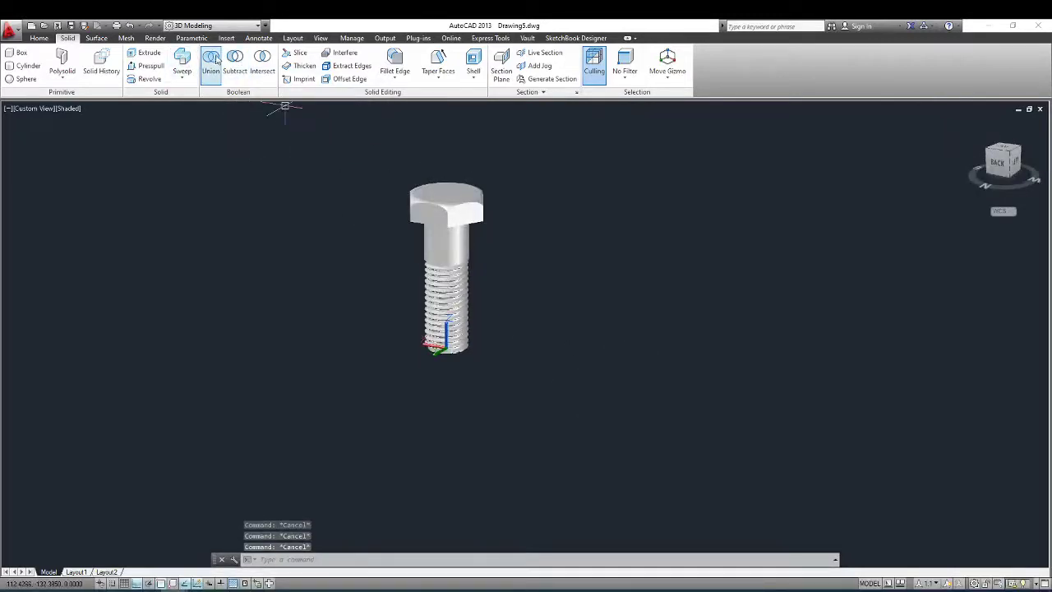
pyautogui.click(551, 155)
pyautogui.click(385, 417)
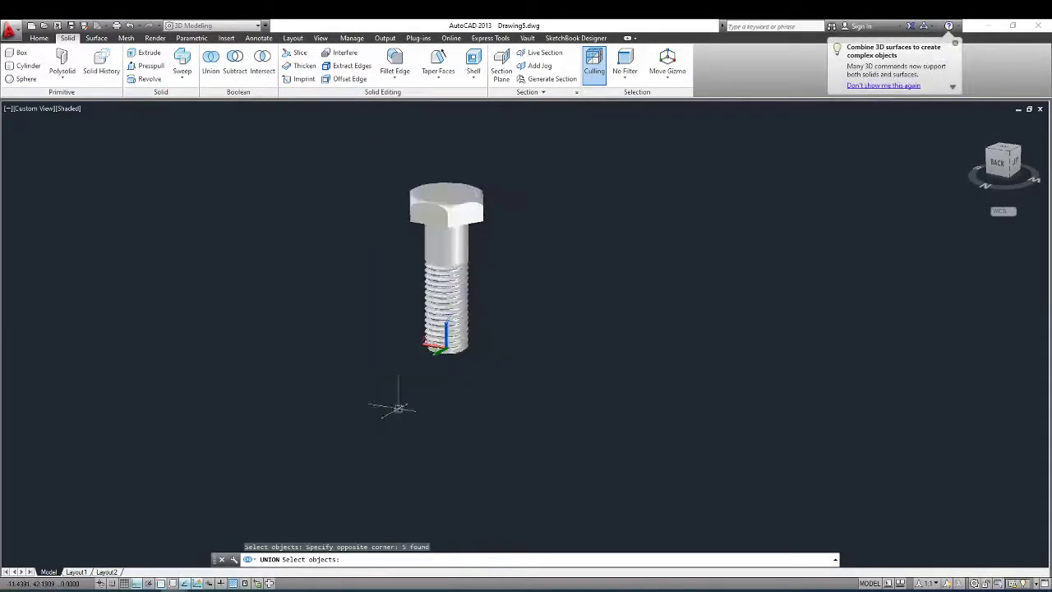
pyautogui.press('Return')
pyautogui.scroll(3, 446, 265)
pyautogui.scroll(1, 430, 205)
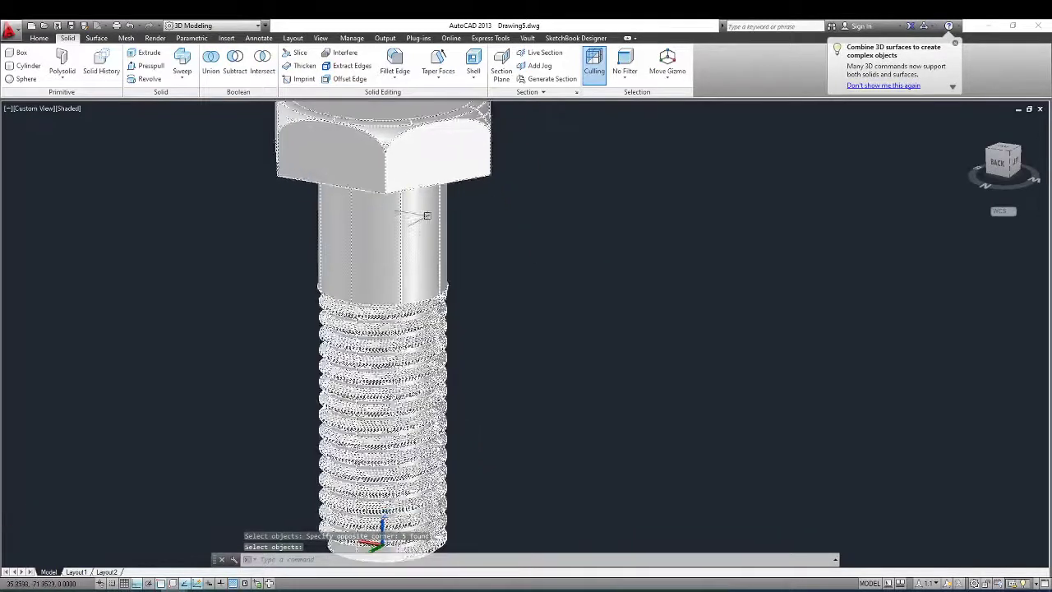
pyautogui.scroll(-2, 430, 205)
pyautogui.press('Escape')
pyautogui.press('Escape')
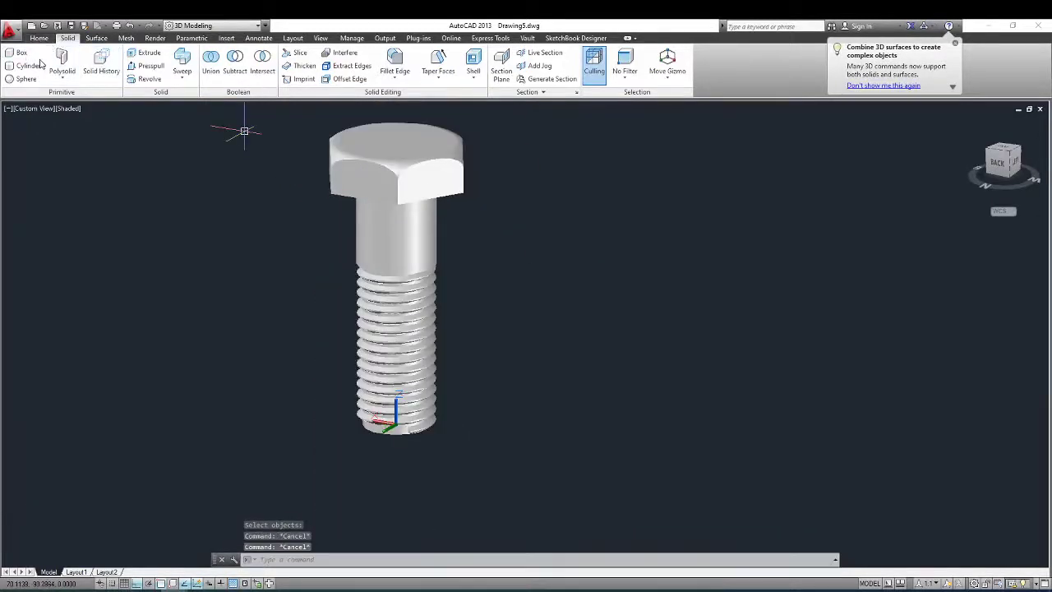
pyautogui.click(39, 64)
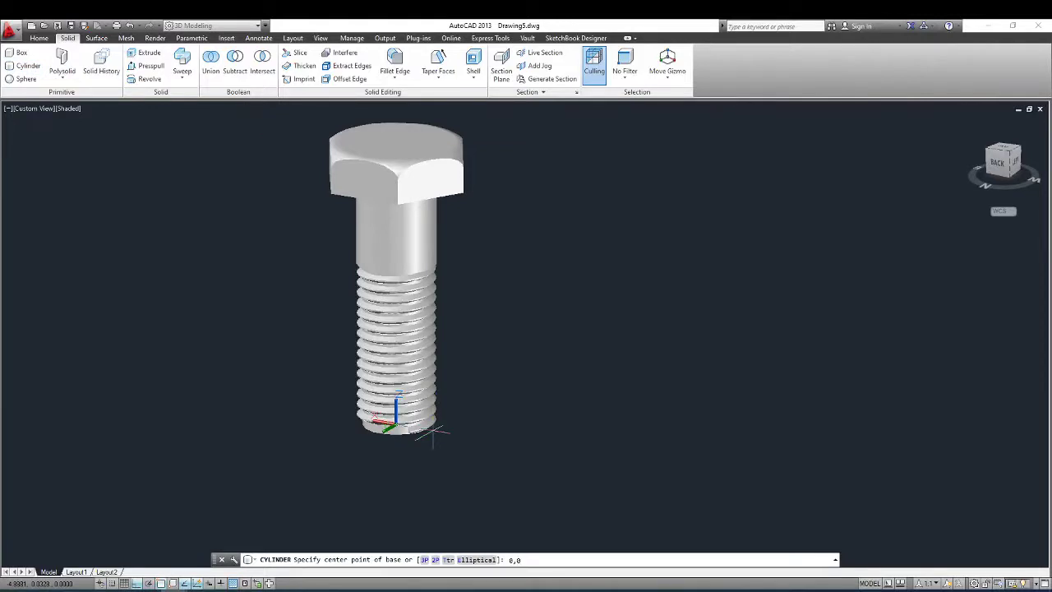
# - Draw the nut blank cylinder at 0,0 with radius 9 and height 7
pyautogui.press('Return')
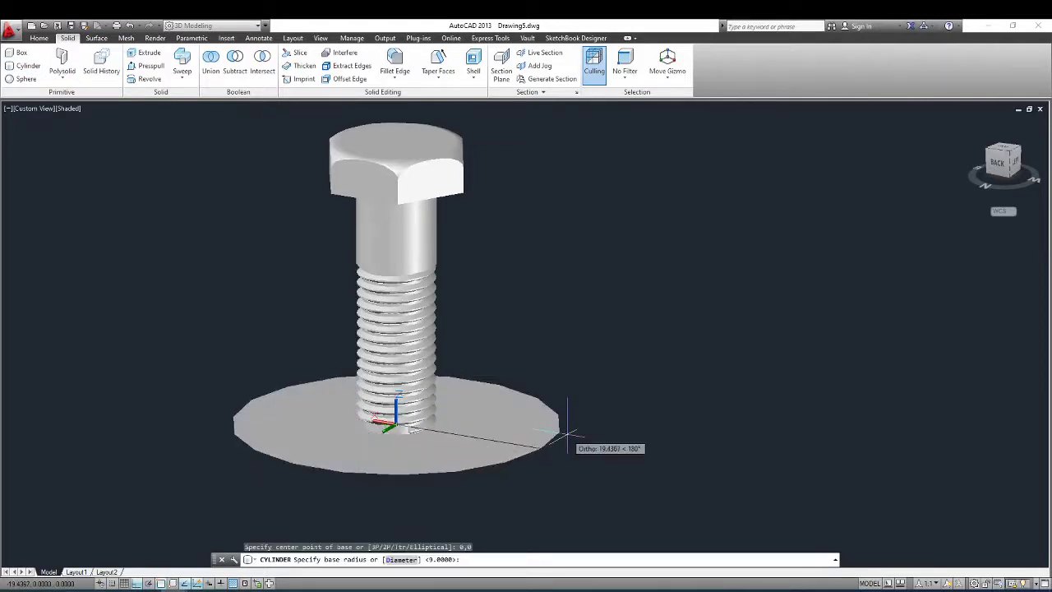
pyautogui.write('9')
pyautogui.press('Return')
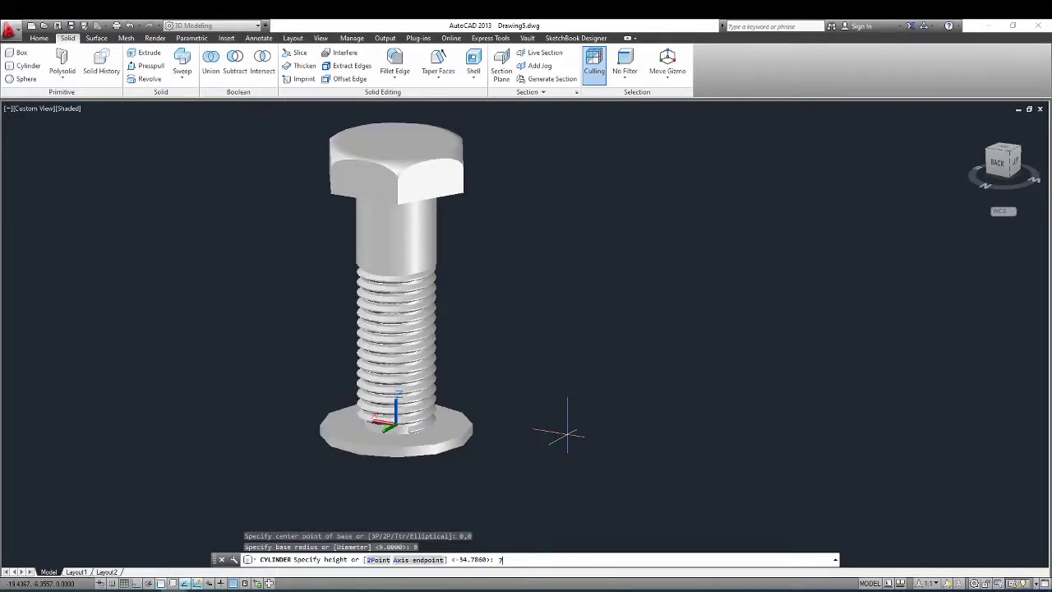
pyautogui.press('Return')
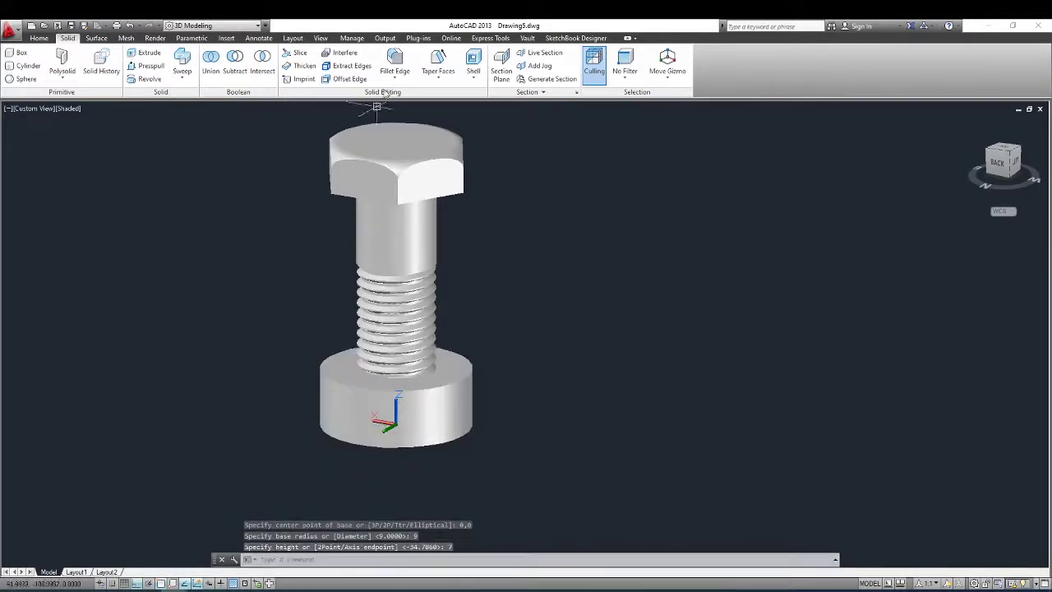
# - Fillet both the top and bottom circular edges of the nut cylinder
pyautogui.click(395, 61)
pyautogui.click(475, 369)
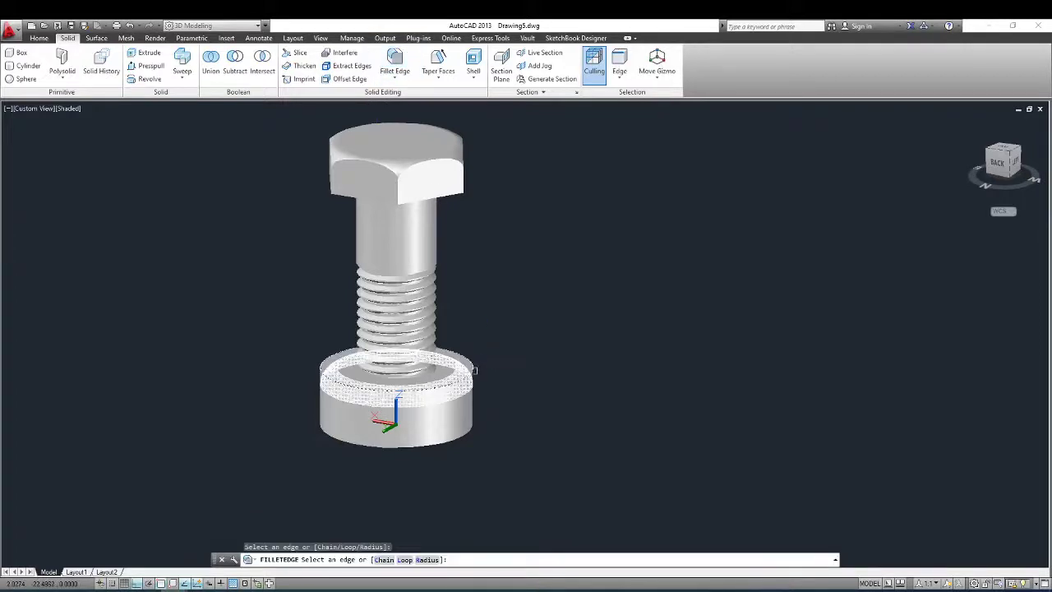
pyautogui.click(468, 432)
pyautogui.press('Return')
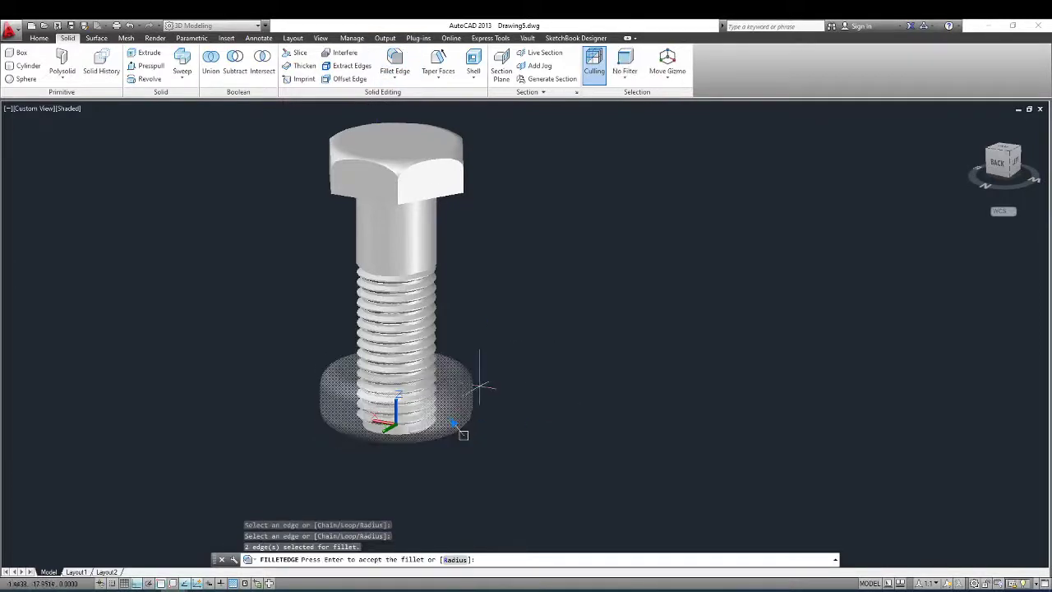
pyautogui.press('Return')
pyautogui.scroll(3, 493, 374)
pyautogui.press('Escape')
pyautogui.press('Escape')
pyautogui.scroll(-2, 489, 381)
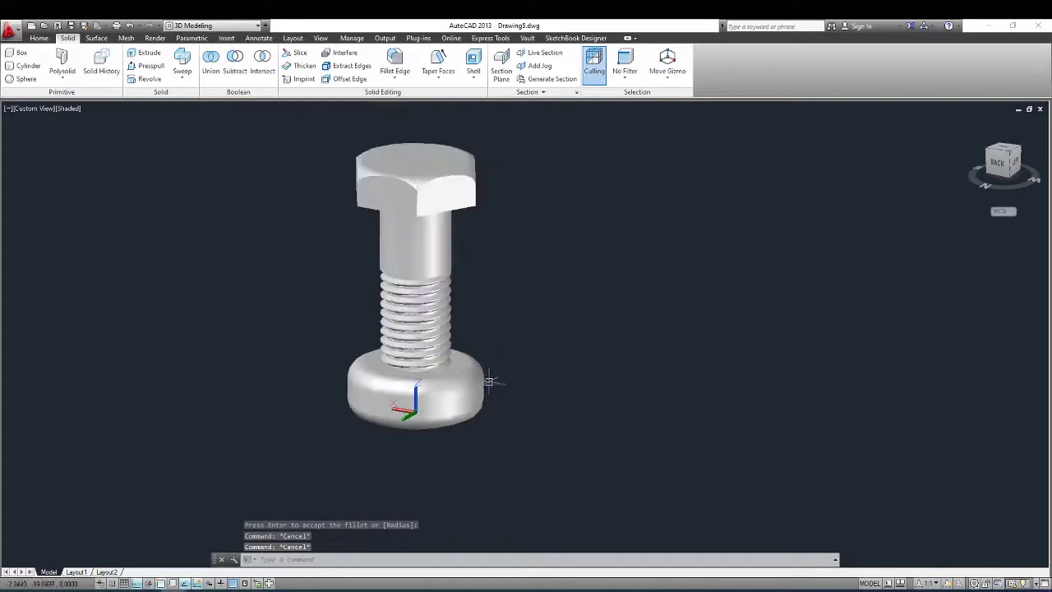
pyautogui.press('Escape')
# - Draw a six-sided inscribed polygon centred at the ring's base, sized to the ring's edge
pyautogui.click(39, 38)
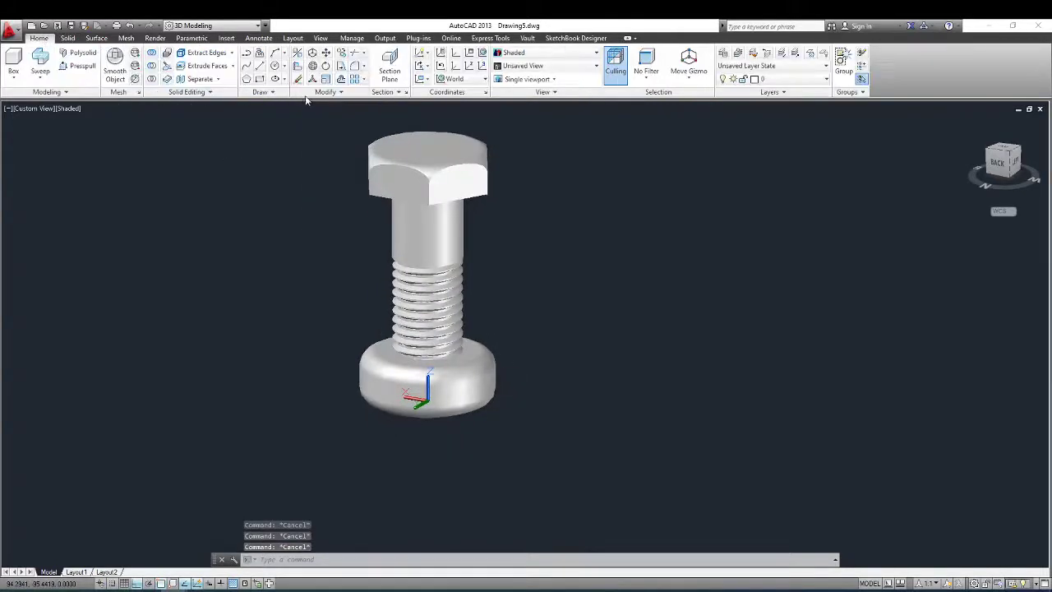
pyautogui.click(266, 96)
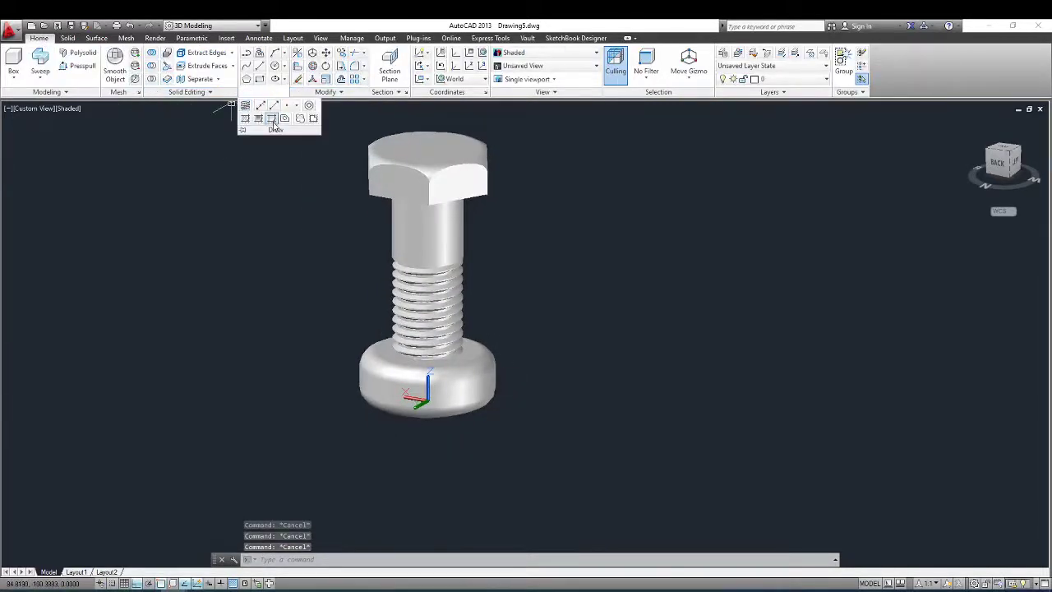
pyautogui.click(272, 119)
pyautogui.click(246, 80)
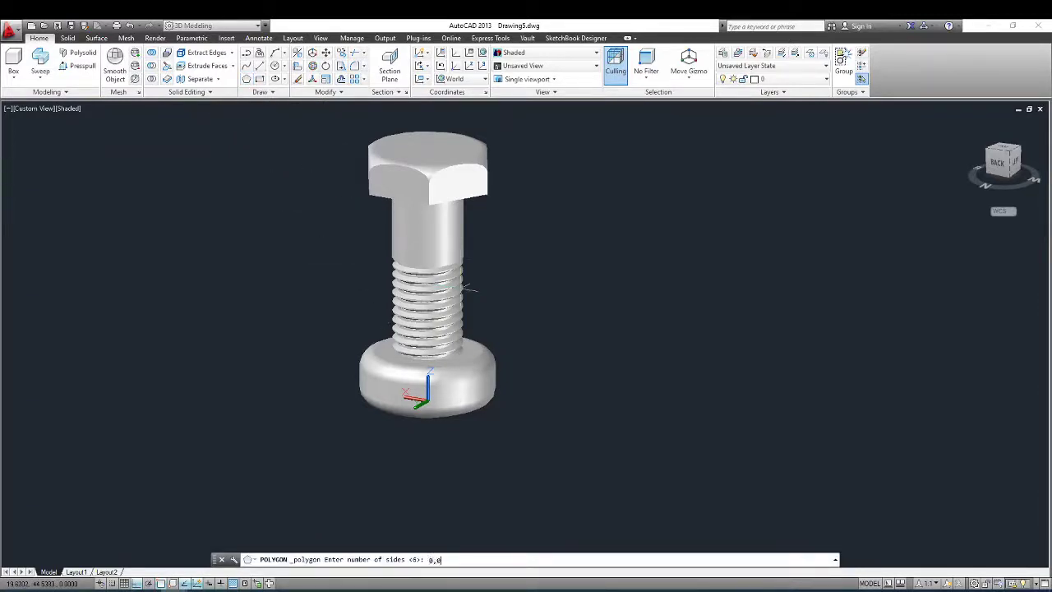
pyautogui.press('Return')
pyautogui.press('Return')
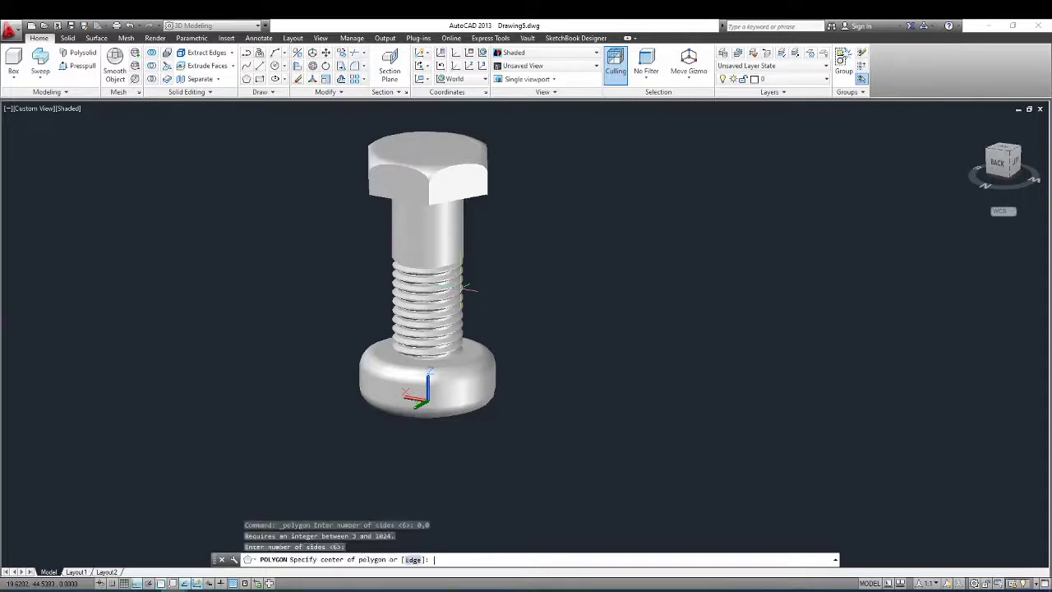
pyautogui.scroll(2, 443, 393)
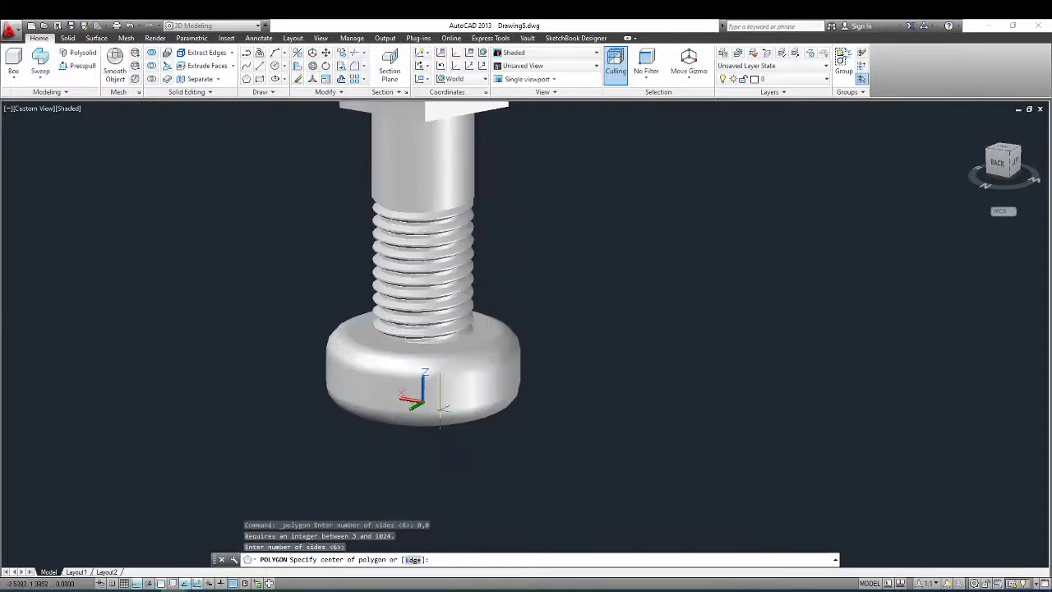
pyautogui.click(473, 403)
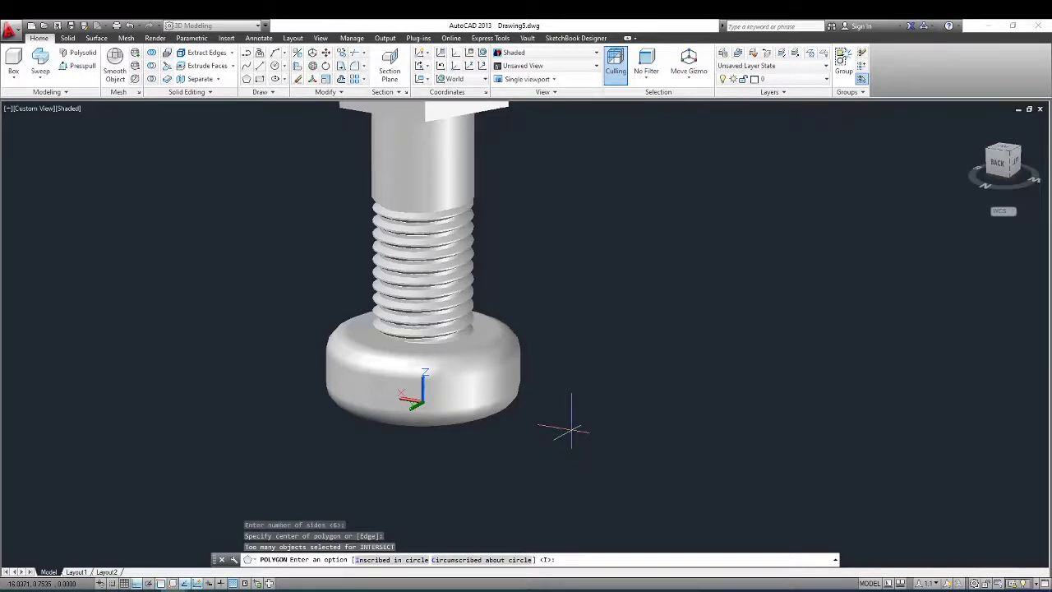
pyautogui.click(406, 564)
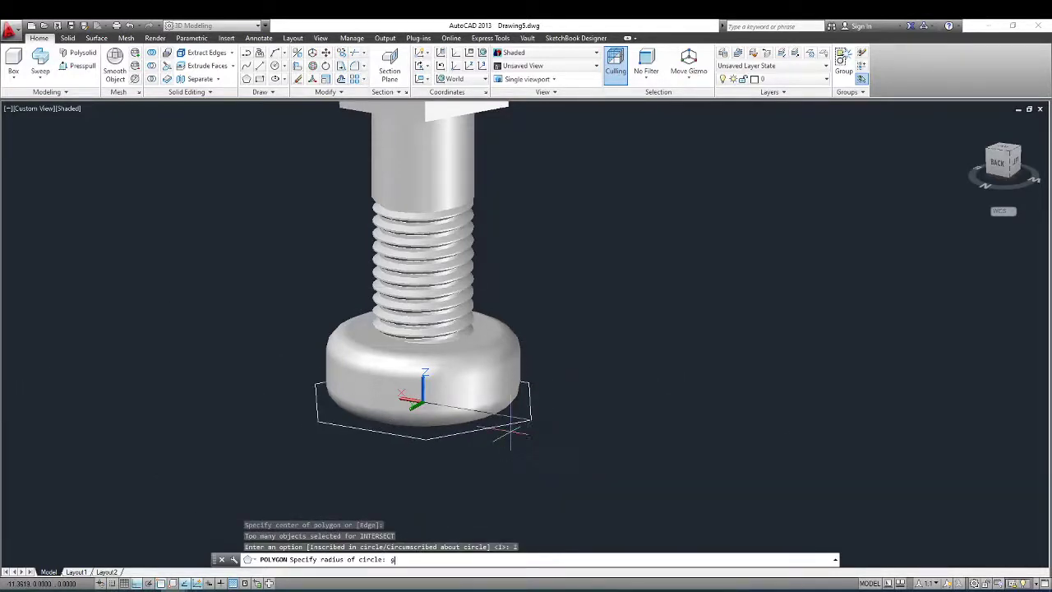
pyautogui.click(508, 419)
pyautogui.press('Escape')
pyautogui.press('Escape')
pyautogui.press('Escape')
pyautogui.write('M')
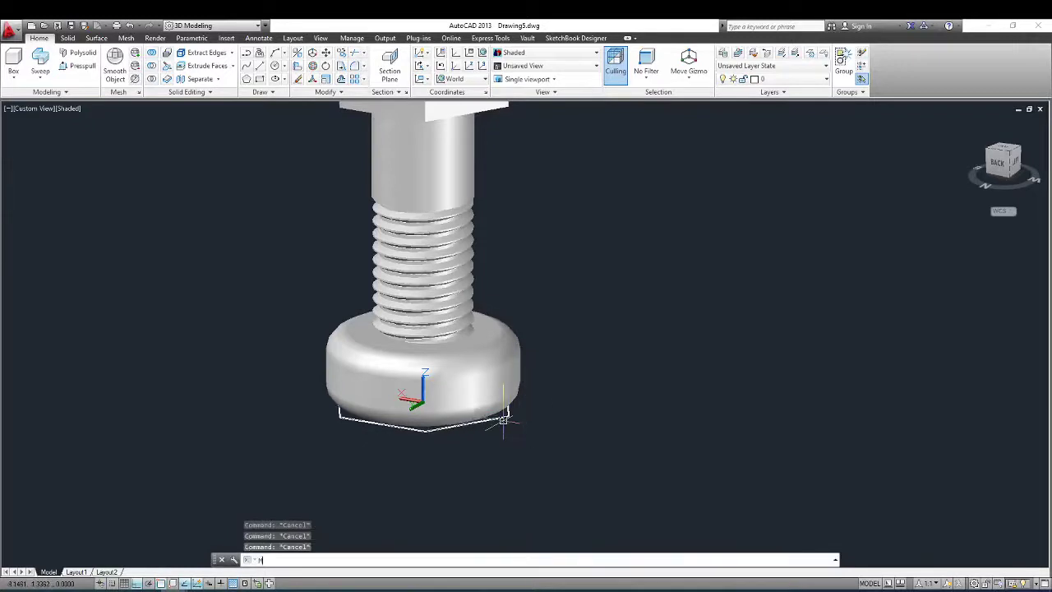
# - Move the hexagon down so it sits below the bolt
pyautogui.press('Return')
pyautogui.click(503, 420)
pyautogui.press('Return')
pyautogui.click(604, 415)
pyautogui.click(617, 481)
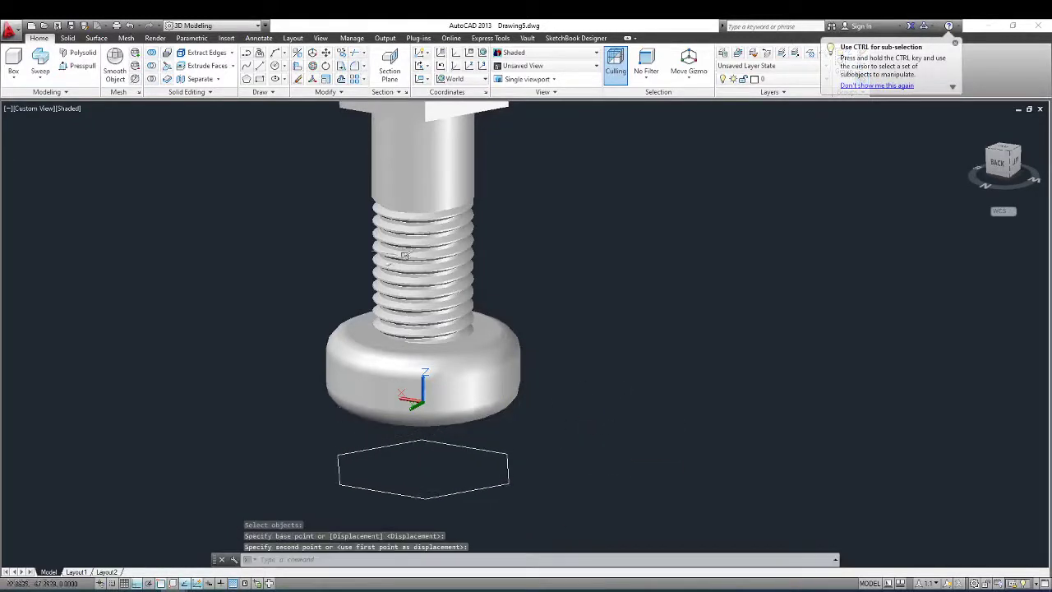
pyautogui.press('Escape')
pyautogui.press('Escape')
# - Extrude the hexagon into a solid hex prism
pyautogui.click(91, 39)
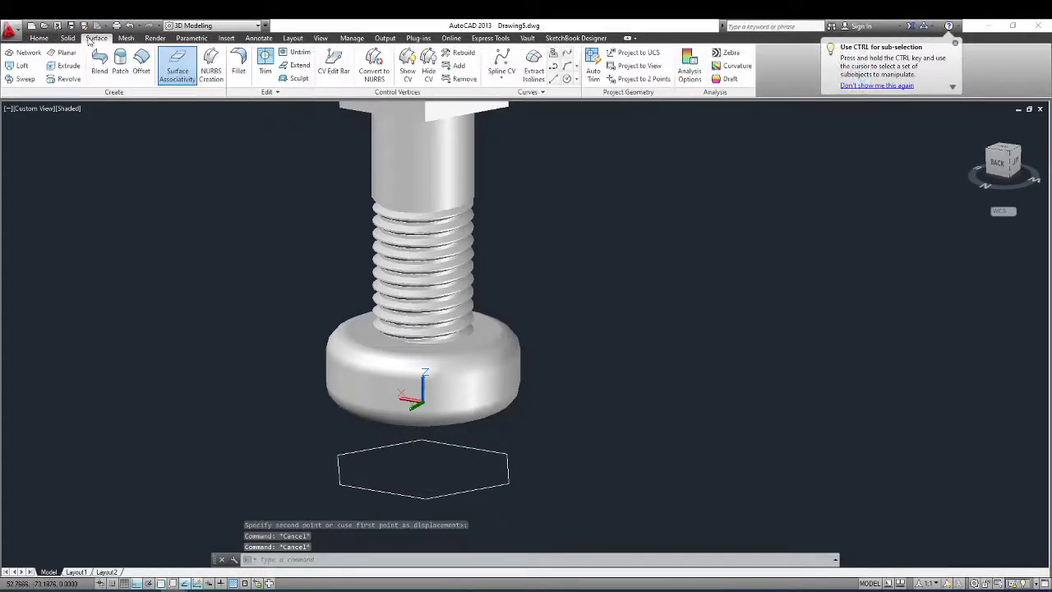
pyautogui.click(68, 39)
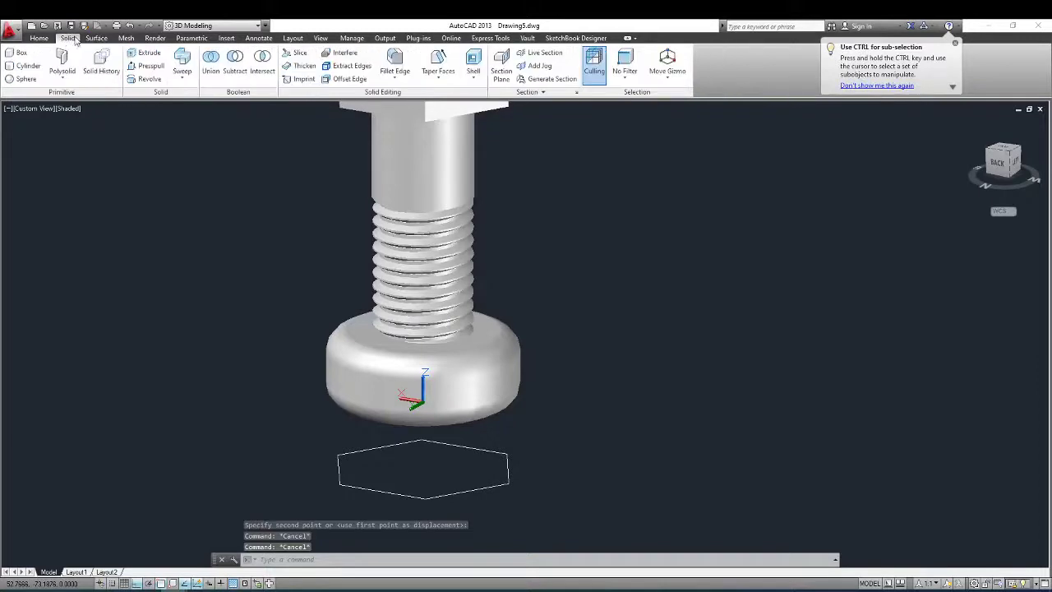
pyautogui.click(150, 55)
pyautogui.click(505, 476)
pyautogui.press('Return')
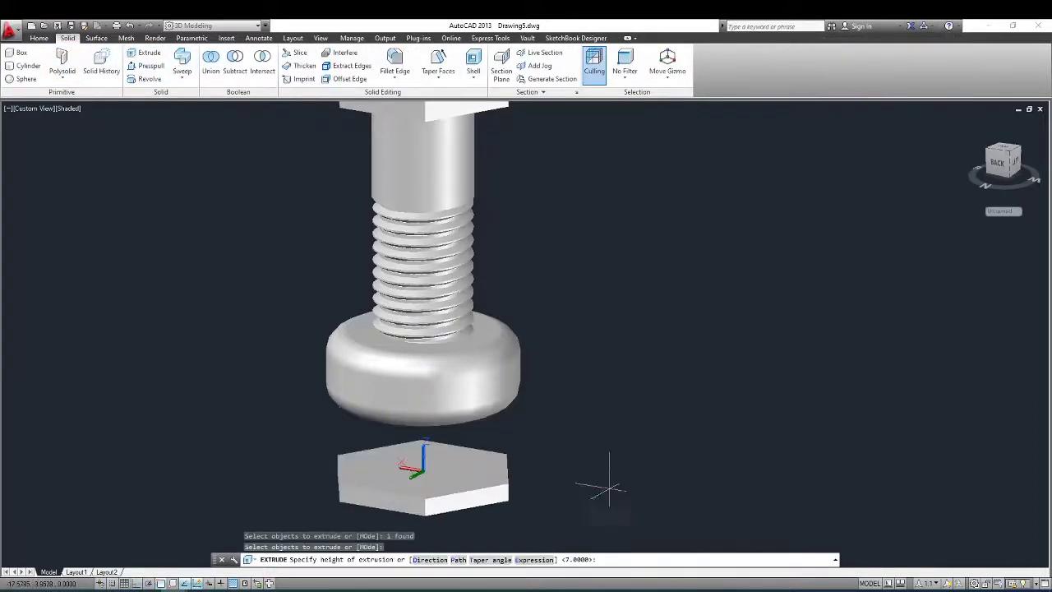
pyautogui.click(630, 246)
pyautogui.press('Escape')
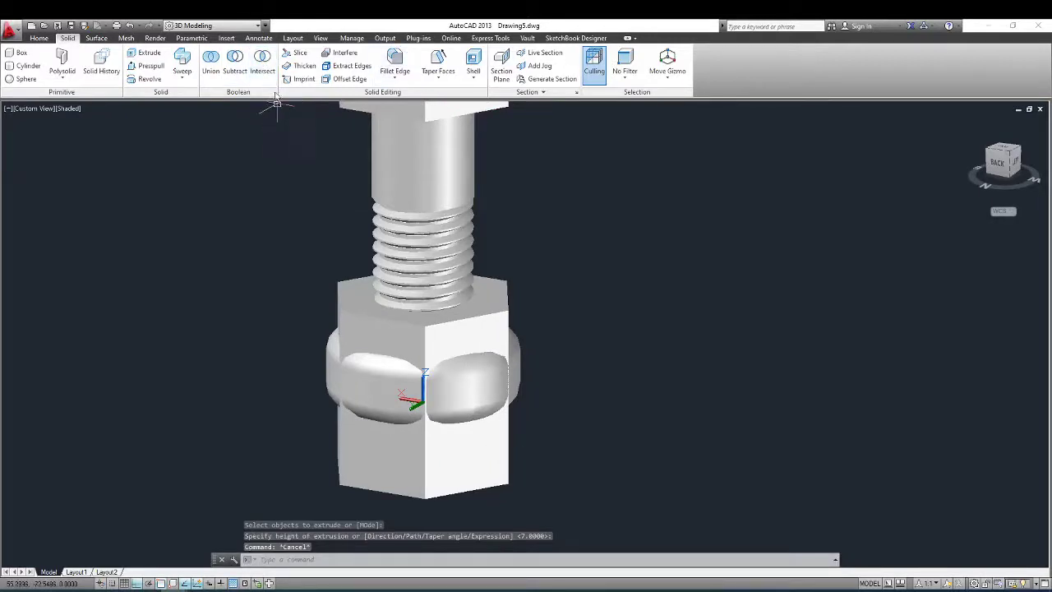
# - Intersect the hex prism with the rounded ring to form the nut
pyautogui.click(262, 62)
pyautogui.click(516, 390)
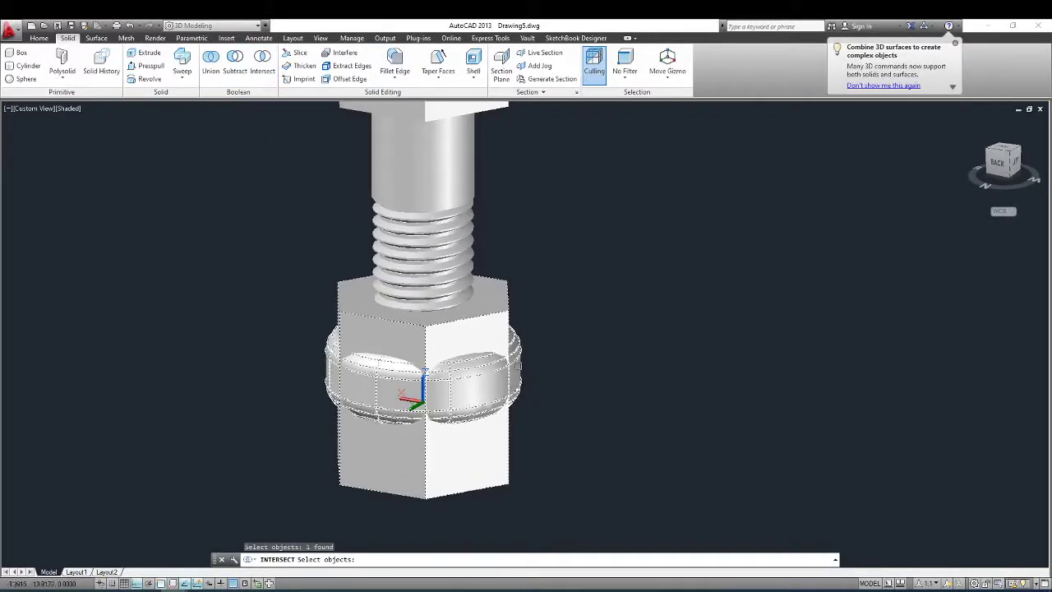
pyautogui.click(516, 366)
pyautogui.press('Return')
# - Select the new nut and start sliding it up the shank
pyautogui.moveTo(509, 379); pyautogui.dragTo(569, 397, button='middle')
pyautogui.press('Escape')
pyautogui.press('Escape')
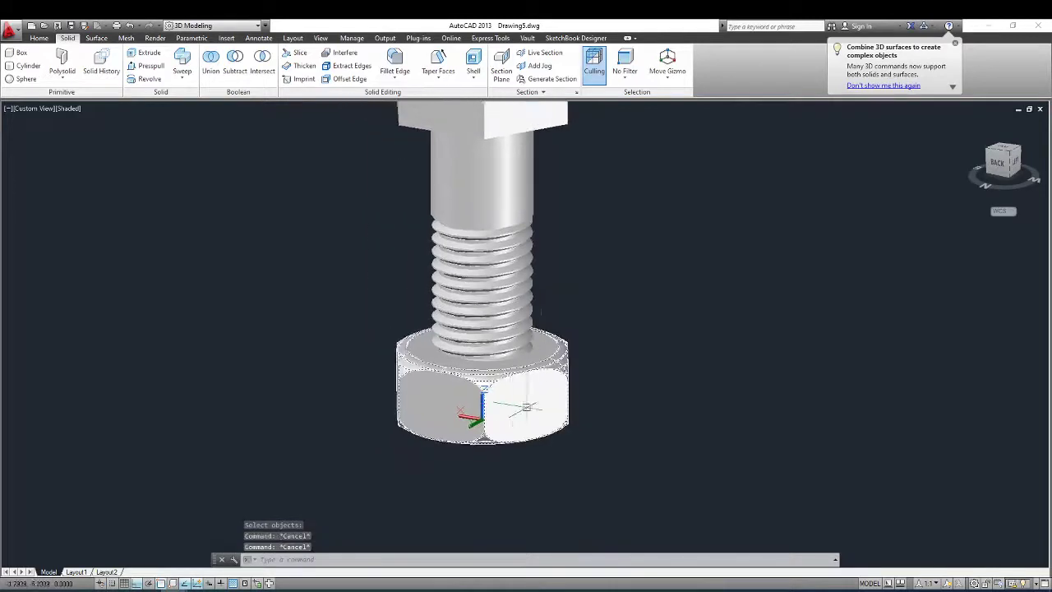
pyautogui.click(483, 386)
pyautogui.click(483, 361)
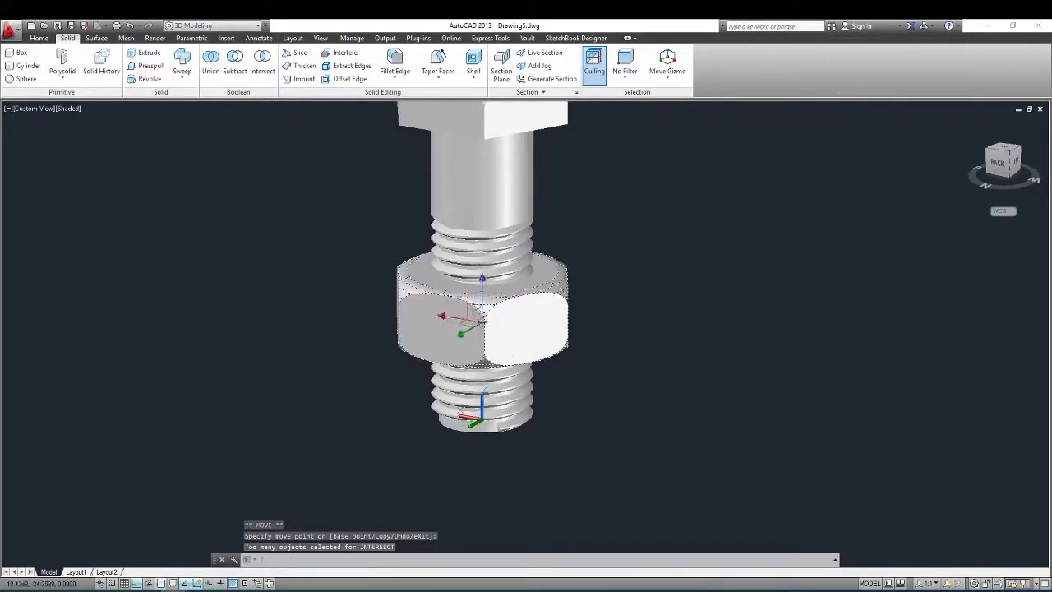
# - Position the nut partway along the threaded shank, undoing the unwanted move
pyautogui.press('Escape')
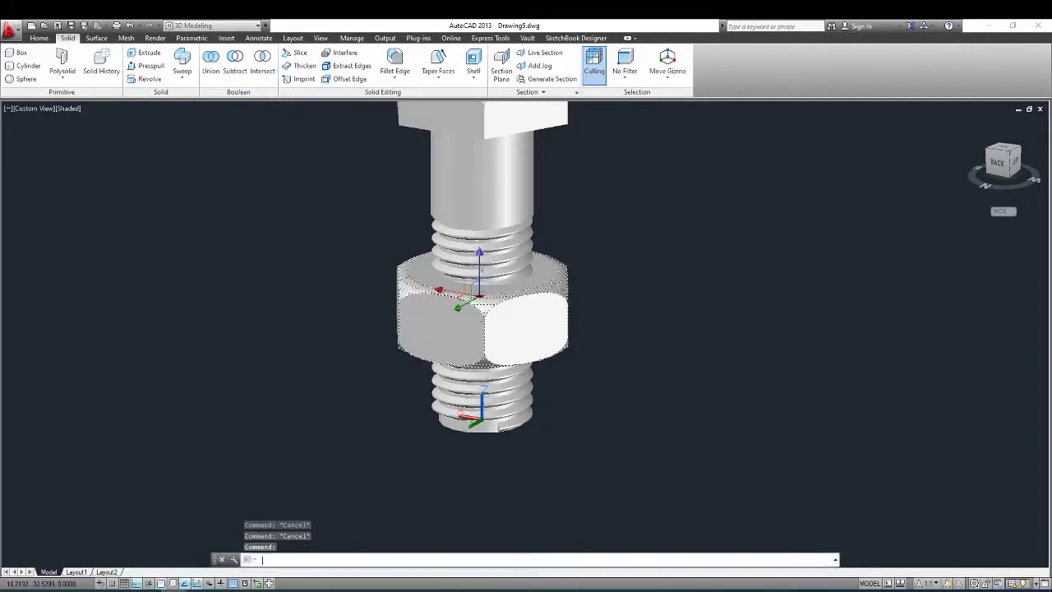
pyautogui.click(564, 315)
pyautogui.scroll(2, 565, 314)
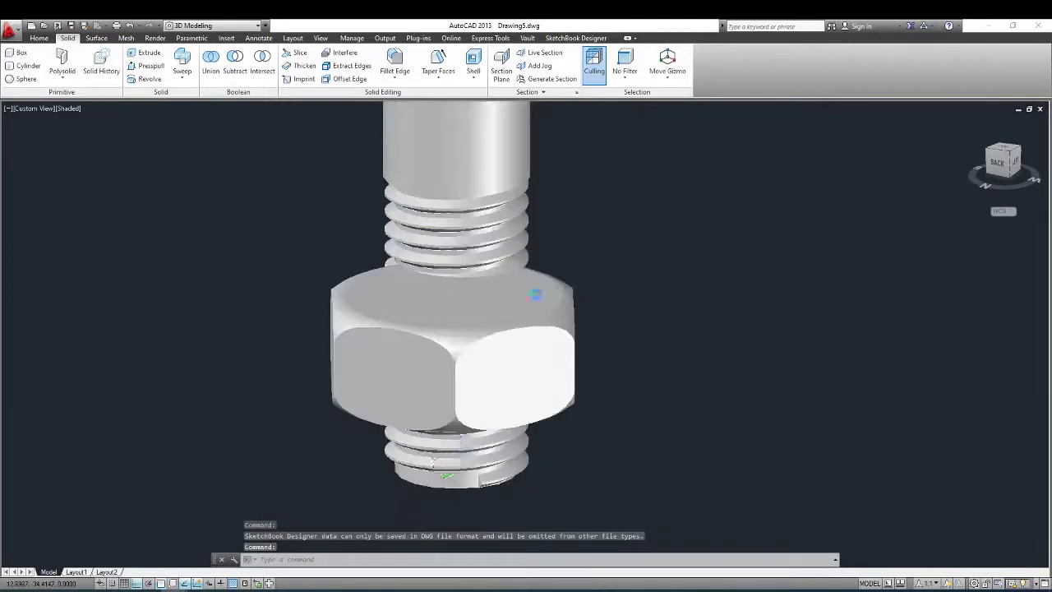
pyautogui.scroll(1, 566, 313)
pyautogui.hotkey('ctrl', 'z')
pyautogui.hotkey('ctrl', 'z')
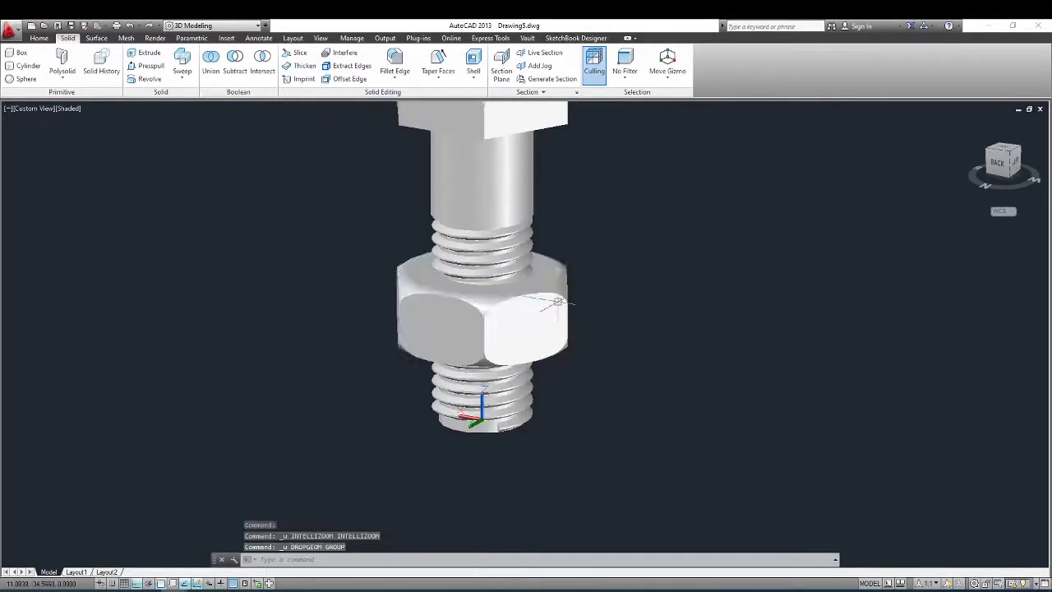
pyautogui.scroll(-3, 575, 296)
pyautogui.scroll(2, 541, 290)
pyautogui.press('Escape')
pyautogui.press('Escape')
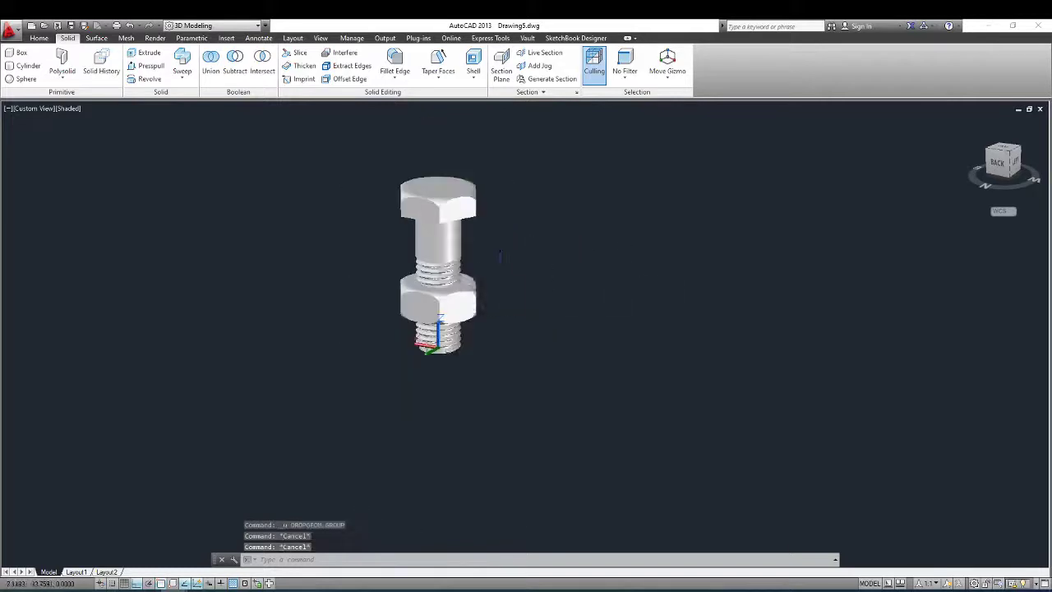
# - Centre the bolt and nut in view and switch to the top view
pyautogui.scroll(2, 545, 291)
pyautogui.moveTo(545, 291); pyautogui.dragTo(662, 293, button='middle')
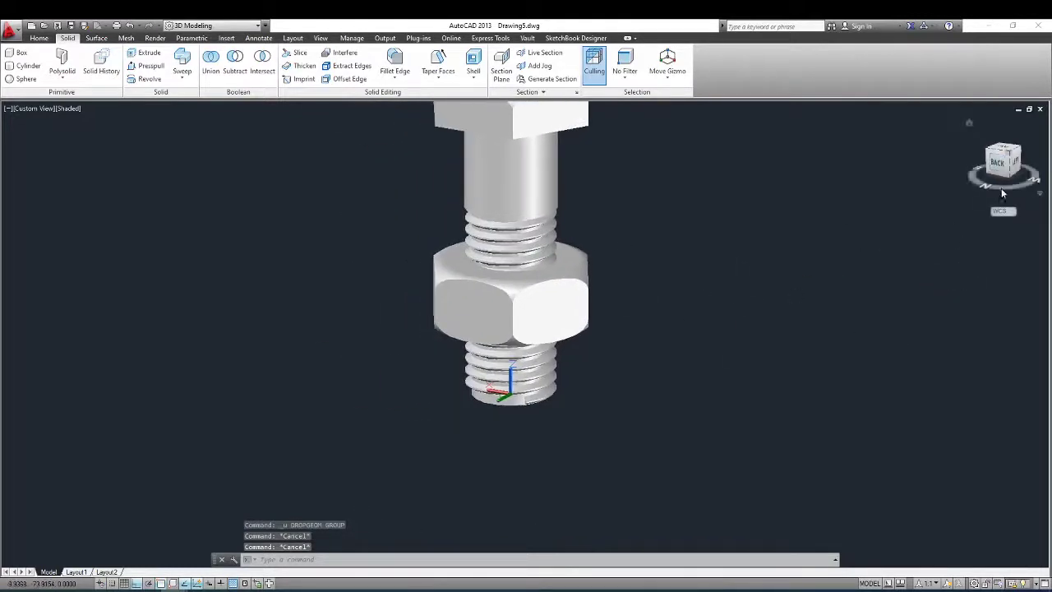
pyautogui.click(1010, 156)
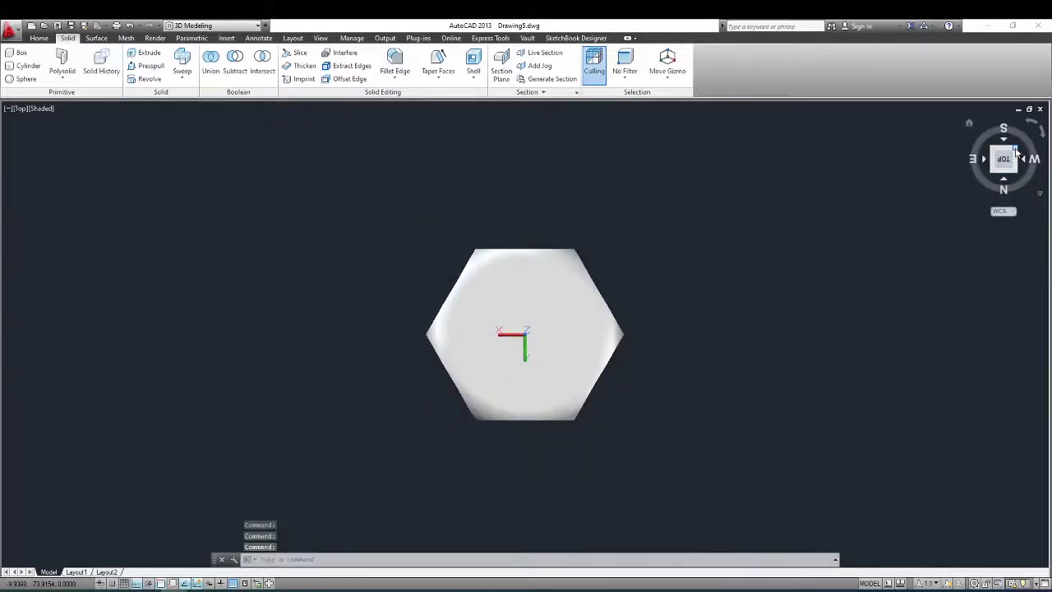
# - Show the whole bolt and nut in southwest isometric view
pyautogui.click(1016, 151)
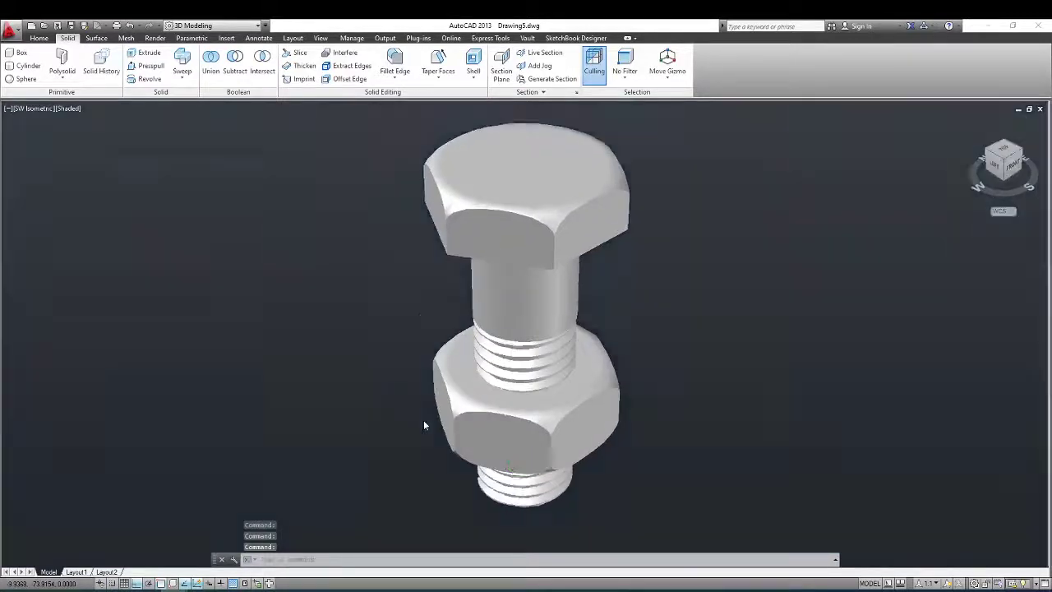
pyautogui.scroll(3, 444, 402)
pyautogui.scroll(-5, 526, 411)
pyautogui.scroll(3, 534, 419)
pyautogui.scroll(-3, 522, 403)
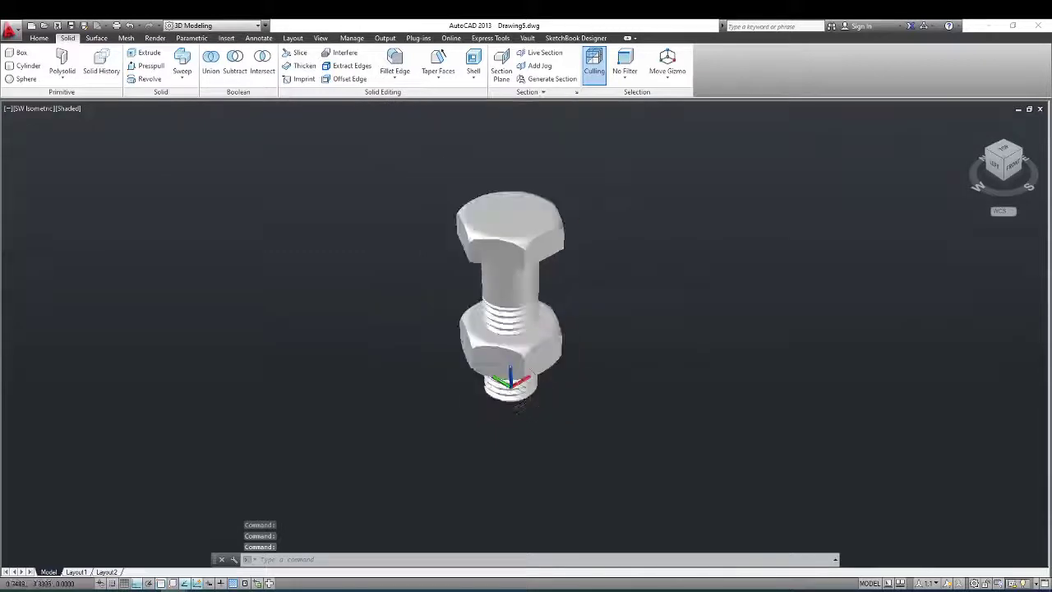
# - Select the nut and start moving it with the M command
pyautogui.moveTo(518, 406); pyautogui.dragTo(531, 397, button='middle')
pyautogui.click(545, 346)
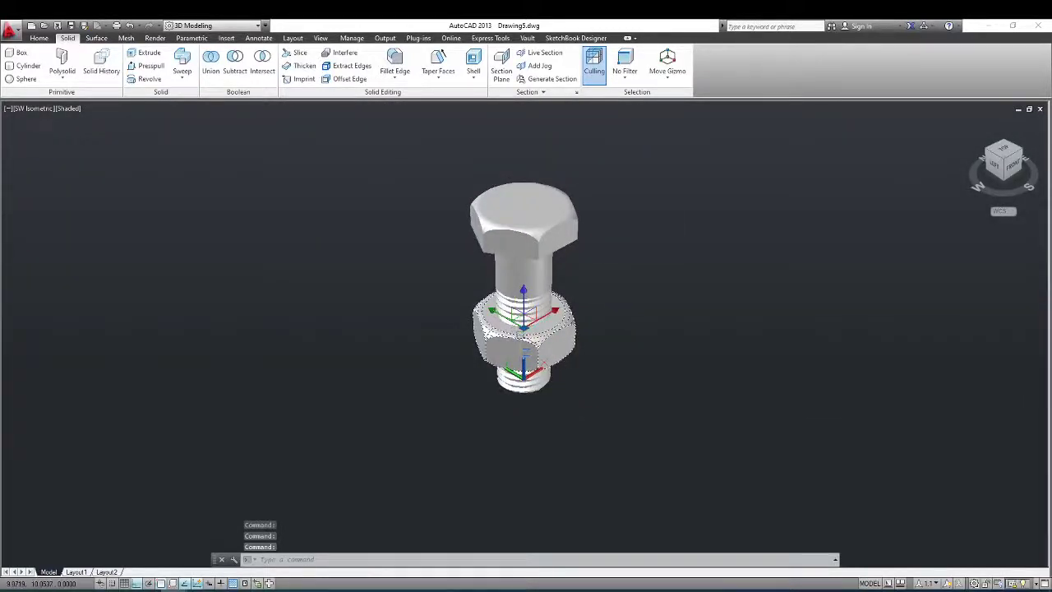
pyautogui.write('m')
pyautogui.press('Return')
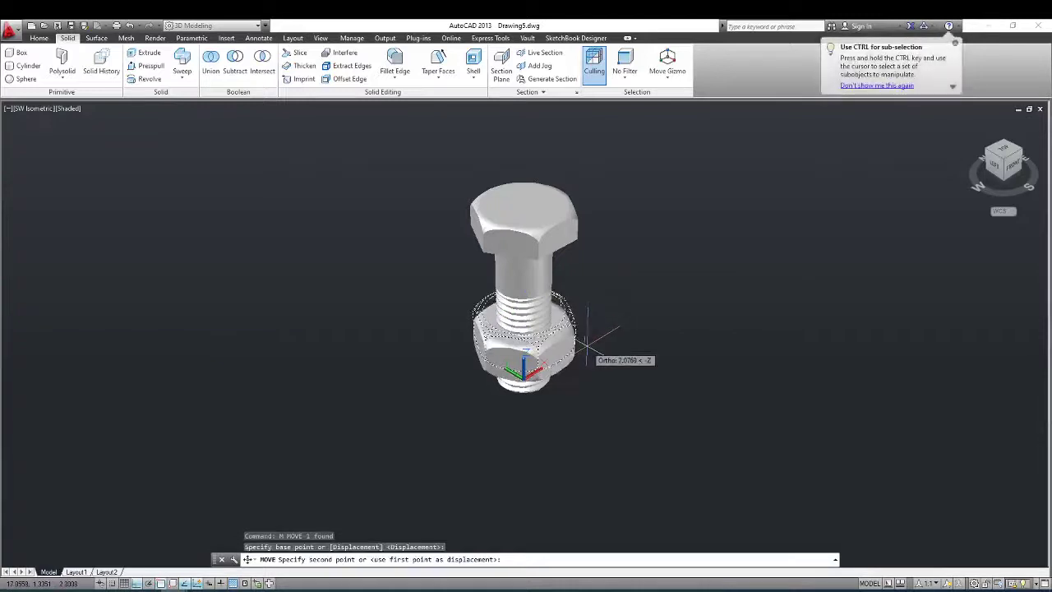